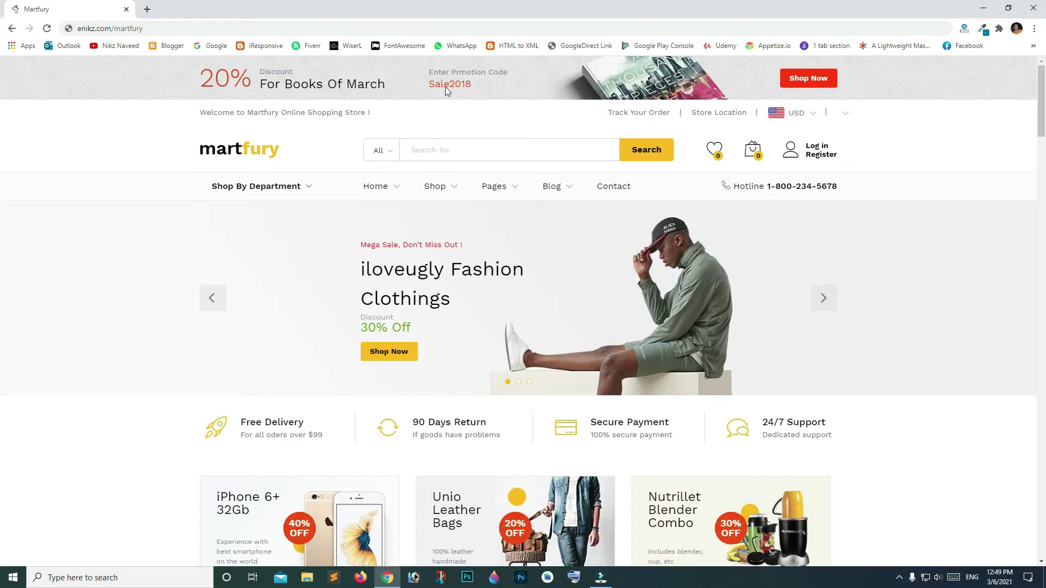
Step: Examine the Martfury store's home page, including the deals of the day, and the WooCommerce orders list
scroll(548, 124, down, 2)
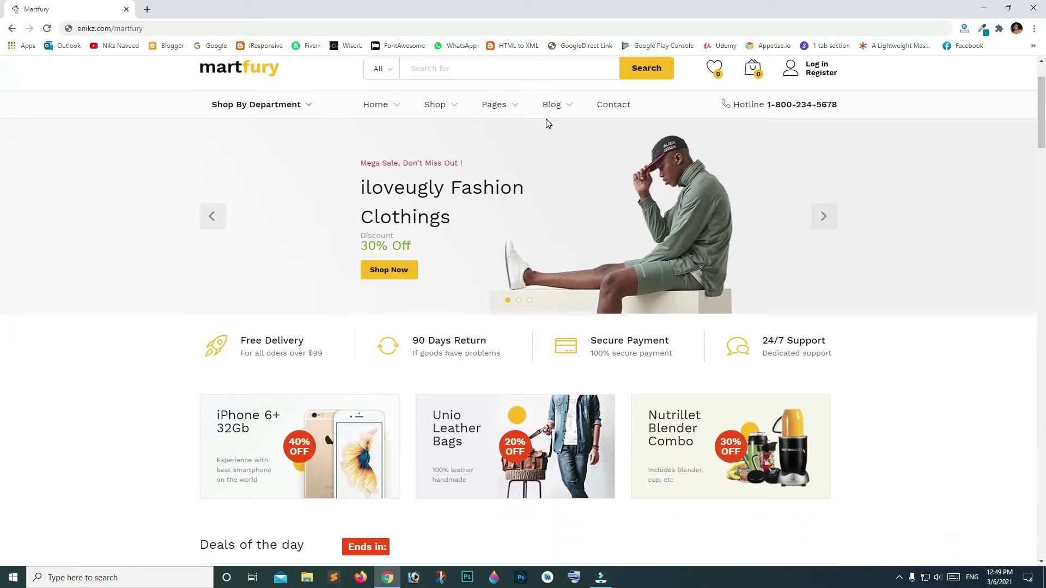
scroll(548, 123, down, 4)
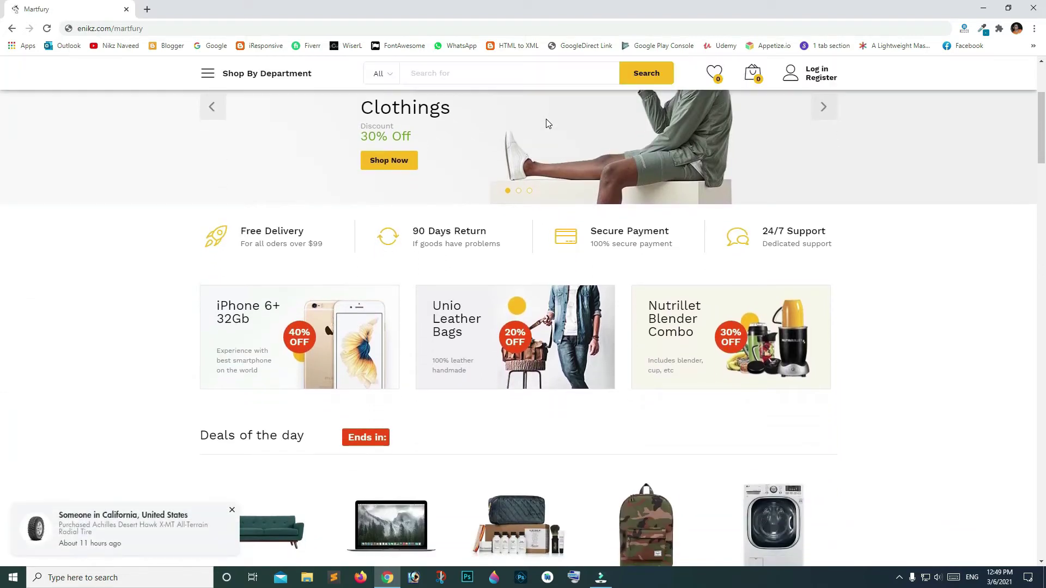
scroll(548, 124, down, 2)
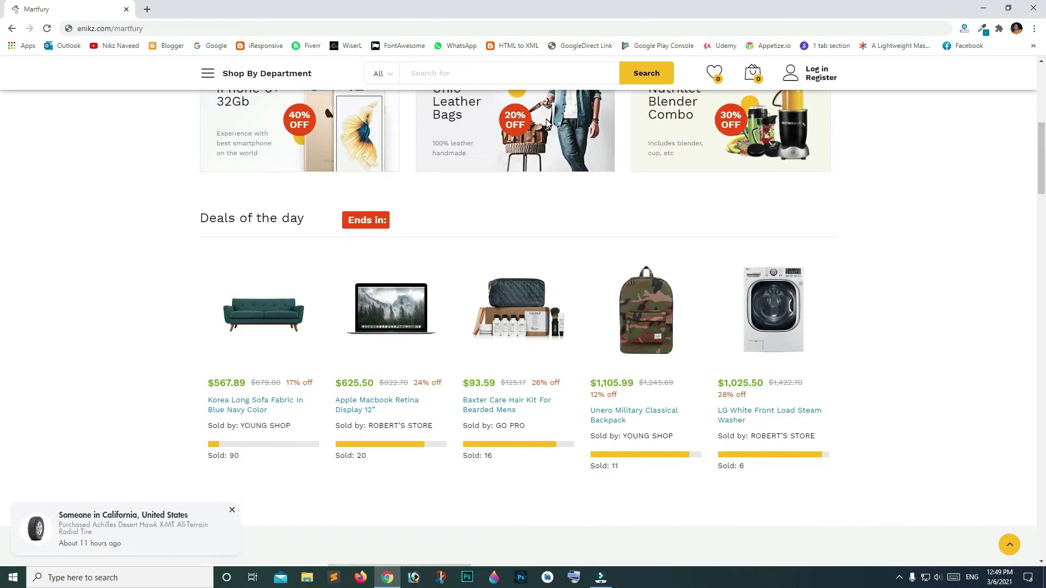
scroll(548, 124, down, 2)
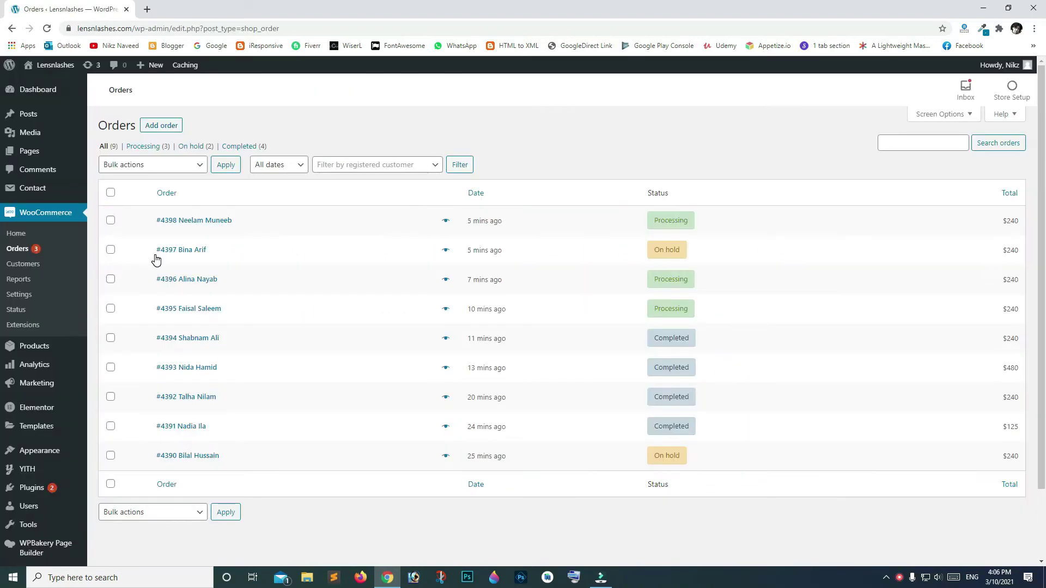
scroll(156, 260, down, 1)
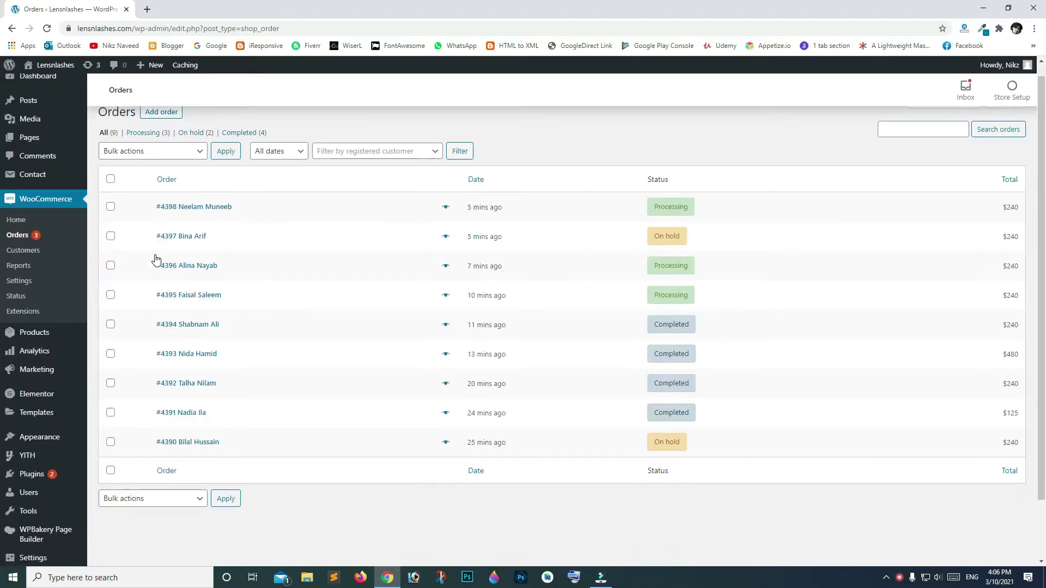
scroll(155, 259, down, 1)
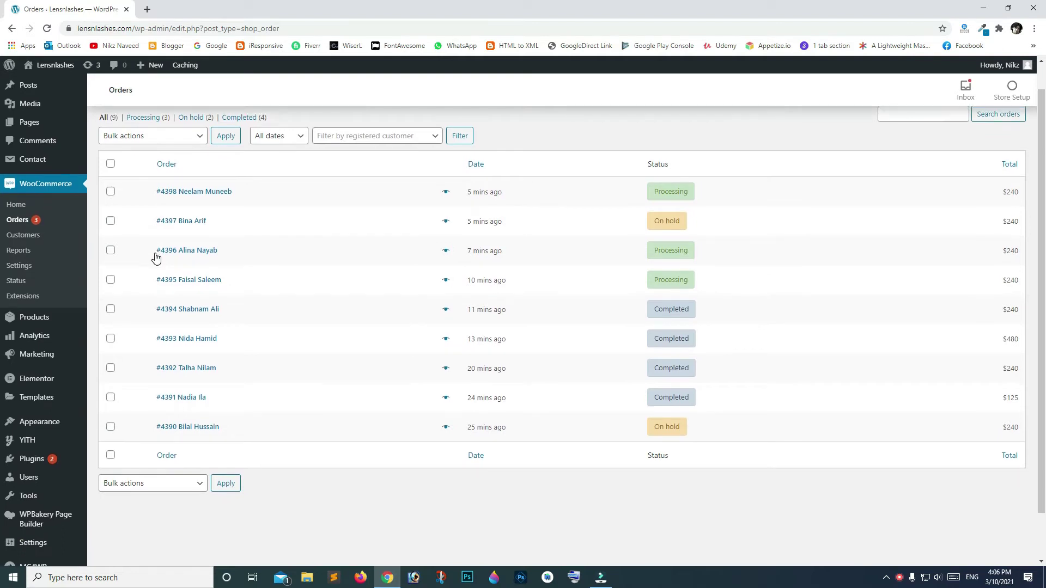
scroll(156, 258, down, 1)
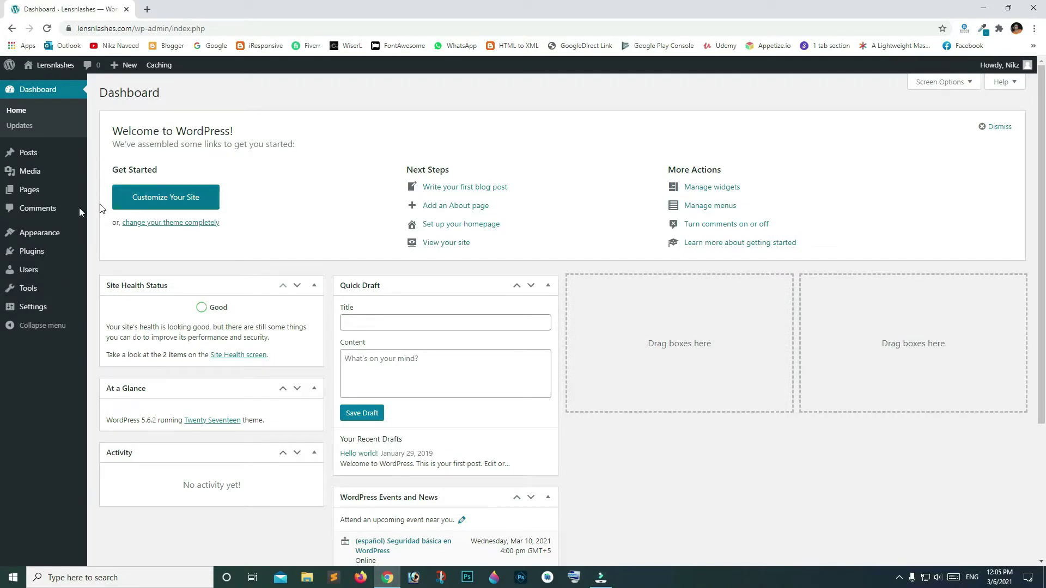
Step: Open the form for uploading a new WordPress theme as a zip file
mouse_move(58, 241)
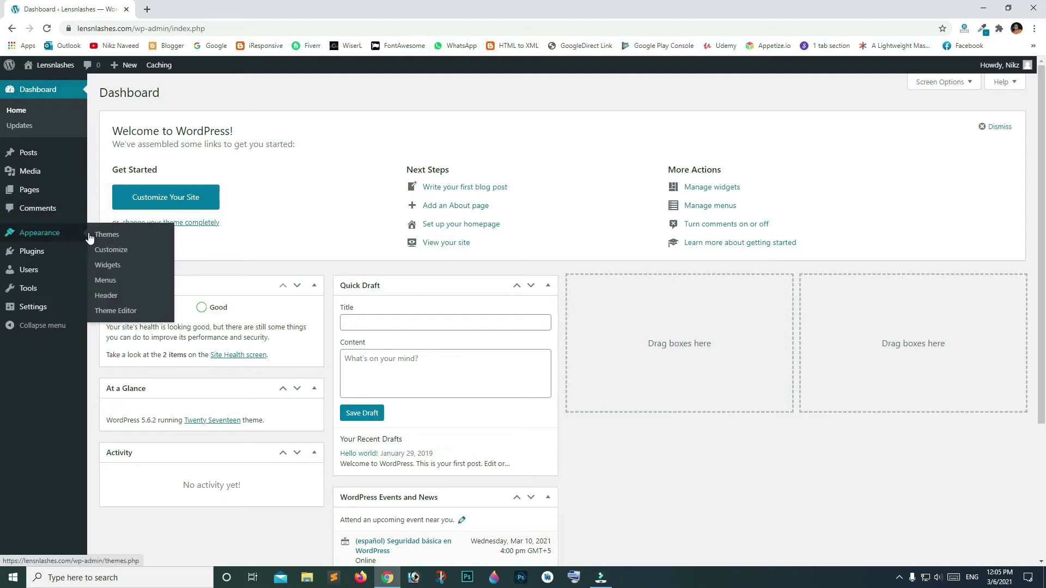
click(107, 240)
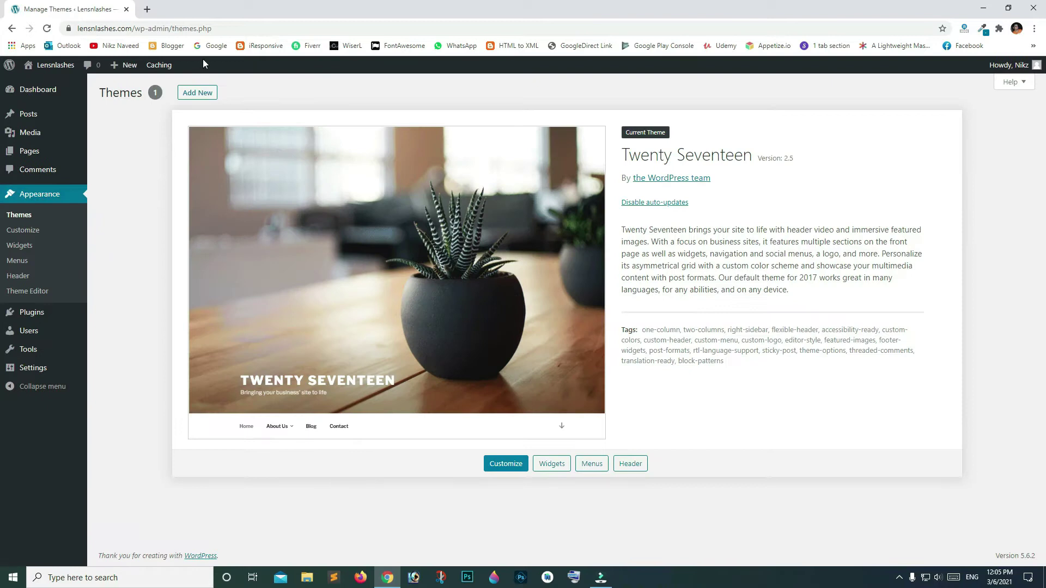
click(202, 93)
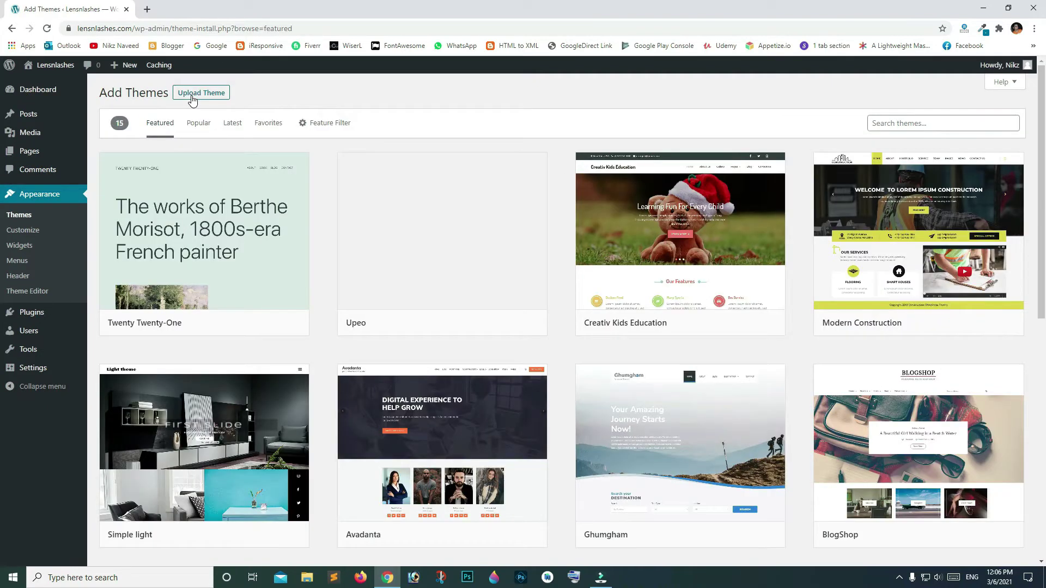
click(196, 94)
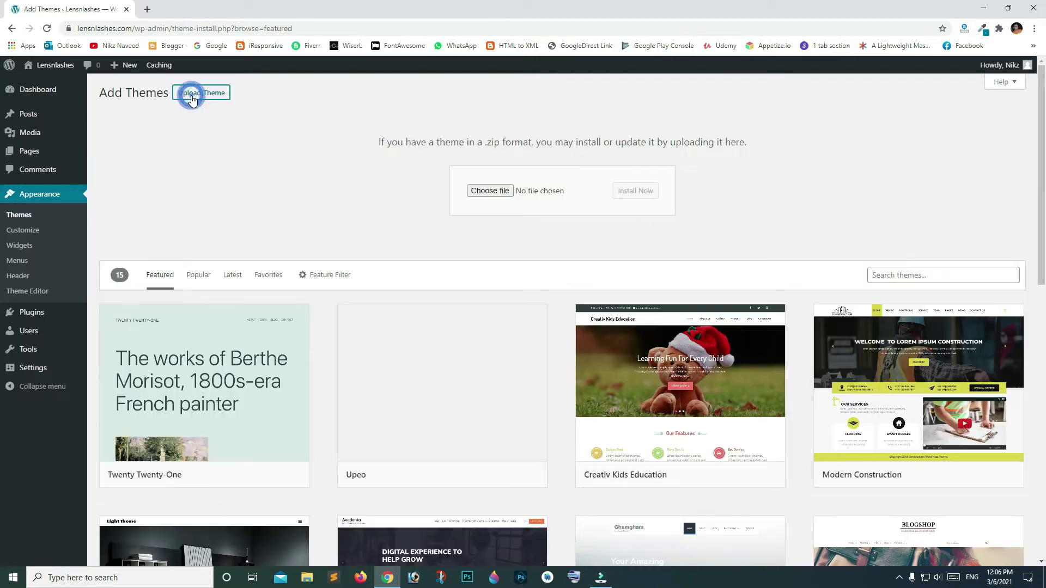
Step: Install the theme from martfury.zip in the Martfury-Package folder of Downloads and activate it
click(481, 192)
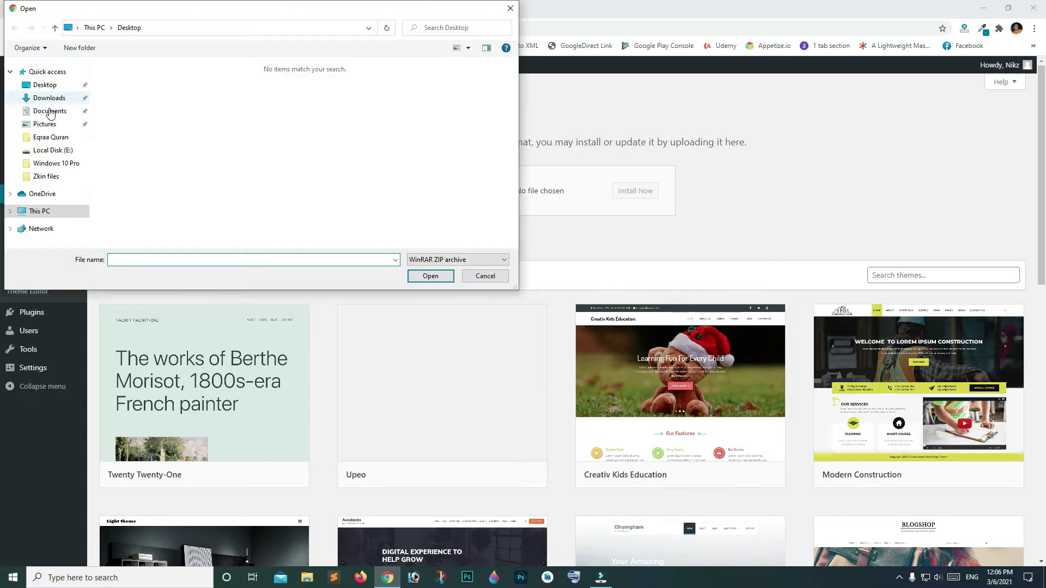
click(50, 98)
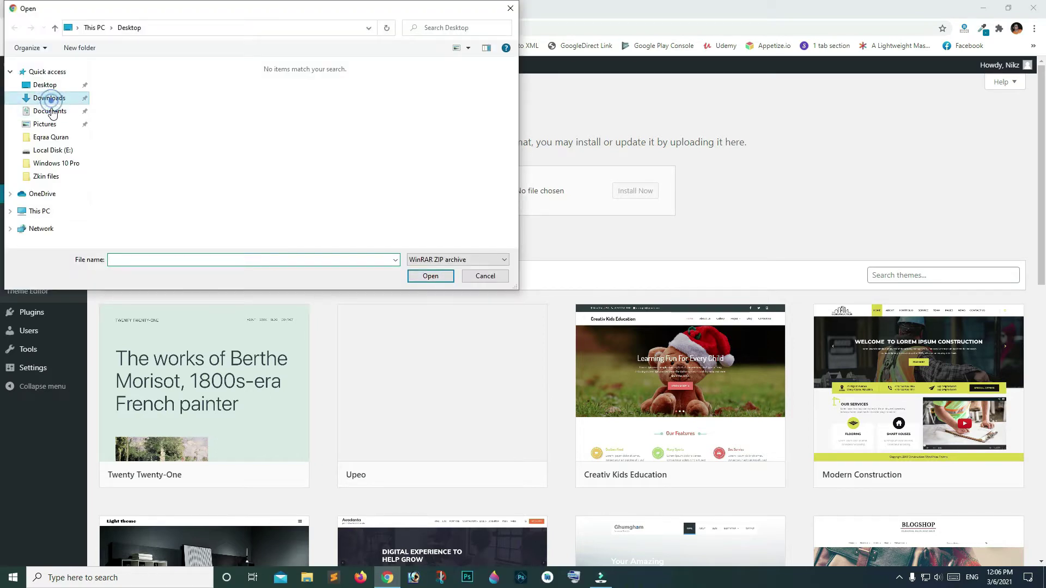
double_click(153, 96)
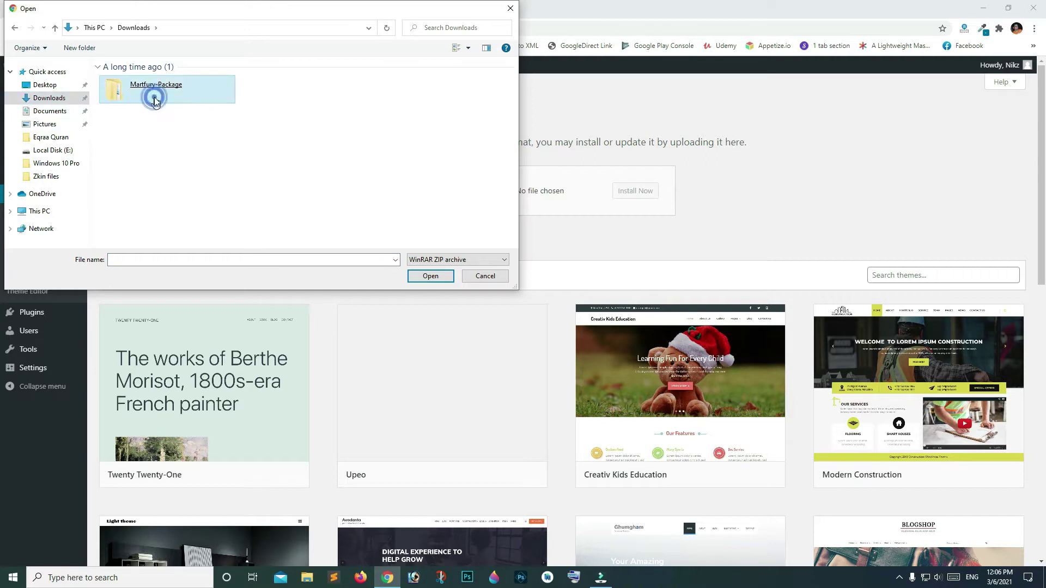
click(144, 115)
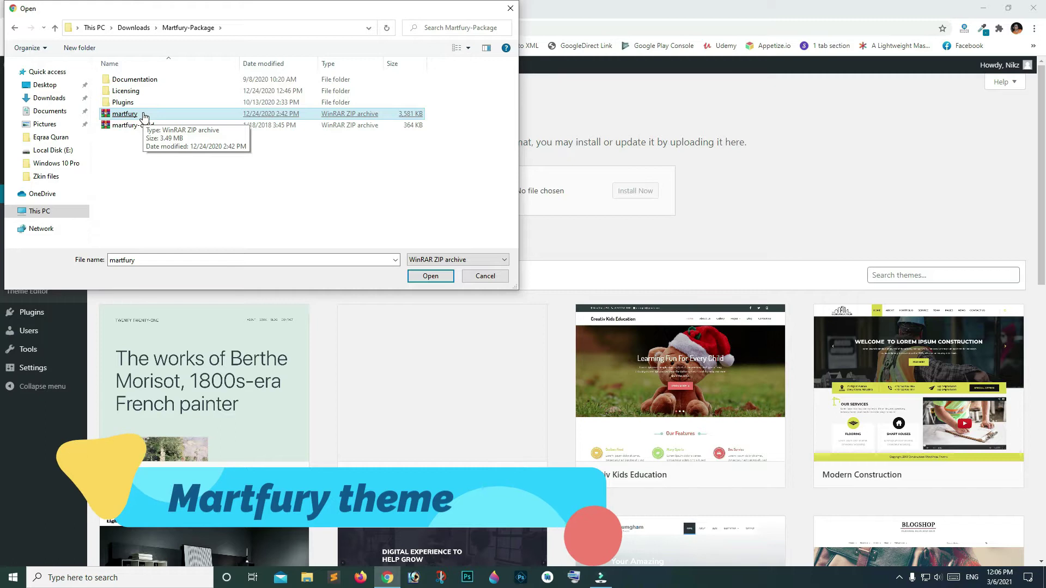
double_click(144, 115)
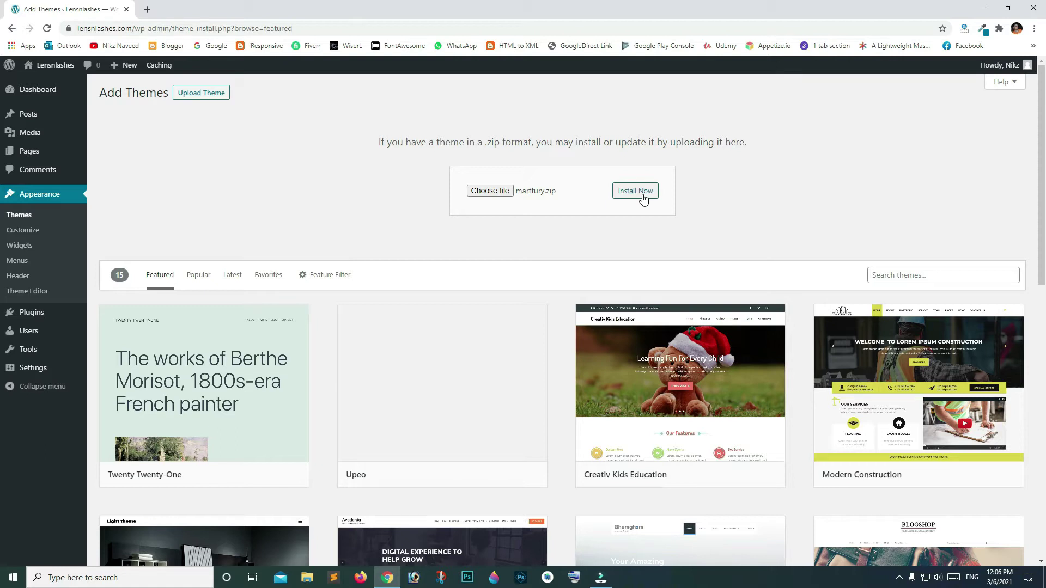
click(643, 200)
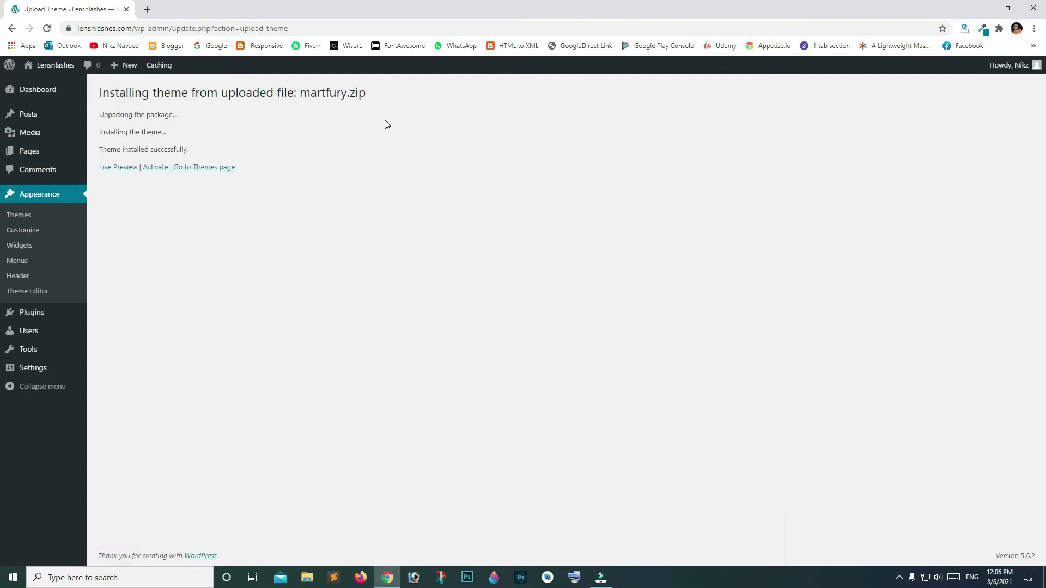
click(159, 169)
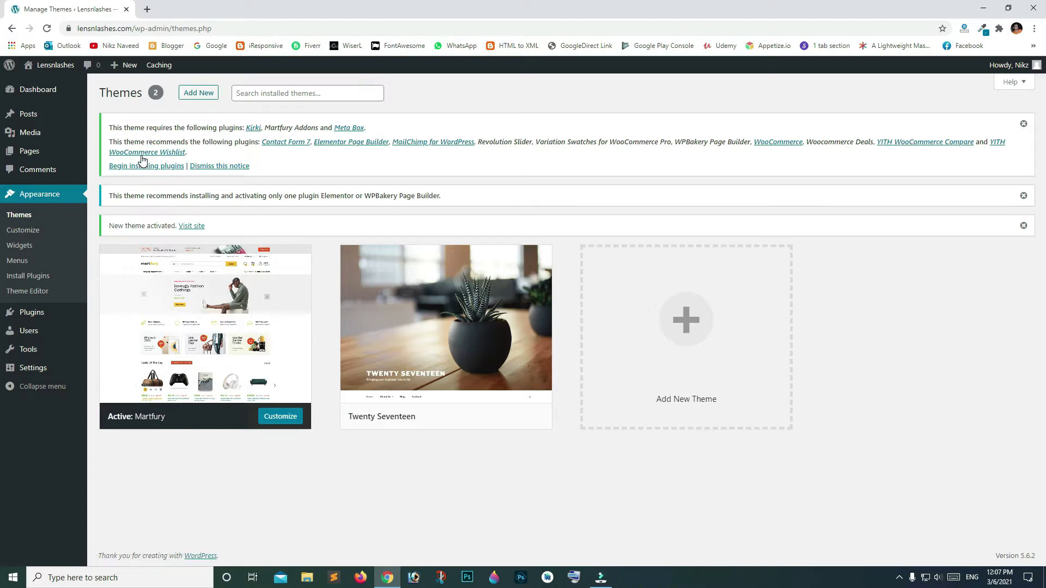
Step: Bulk-install all the plugins that the Martfury theme requires and recommends
click(154, 168)
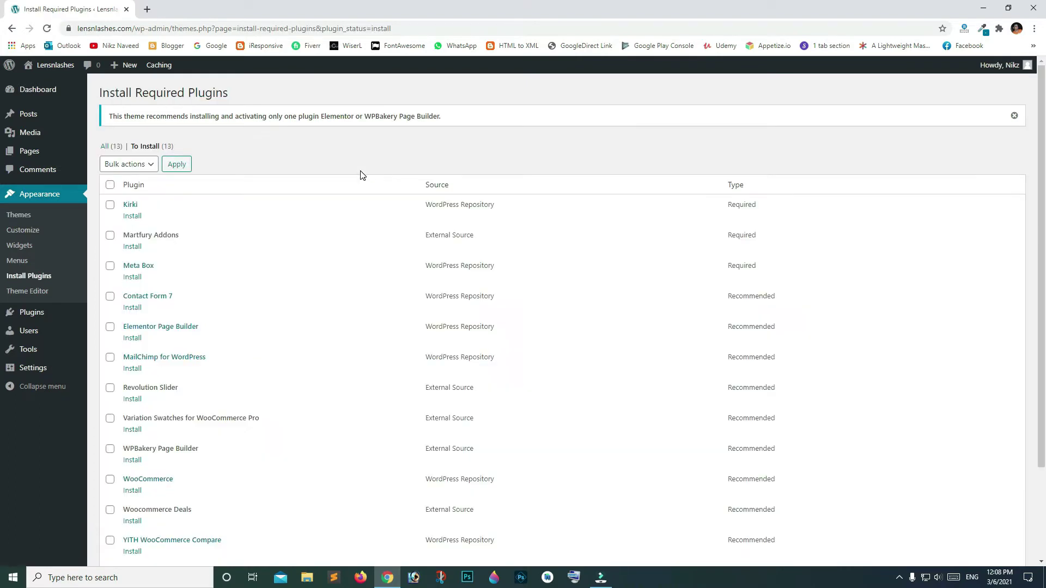
scroll(110, 180, down, 1)
click(110, 174)
click(149, 157)
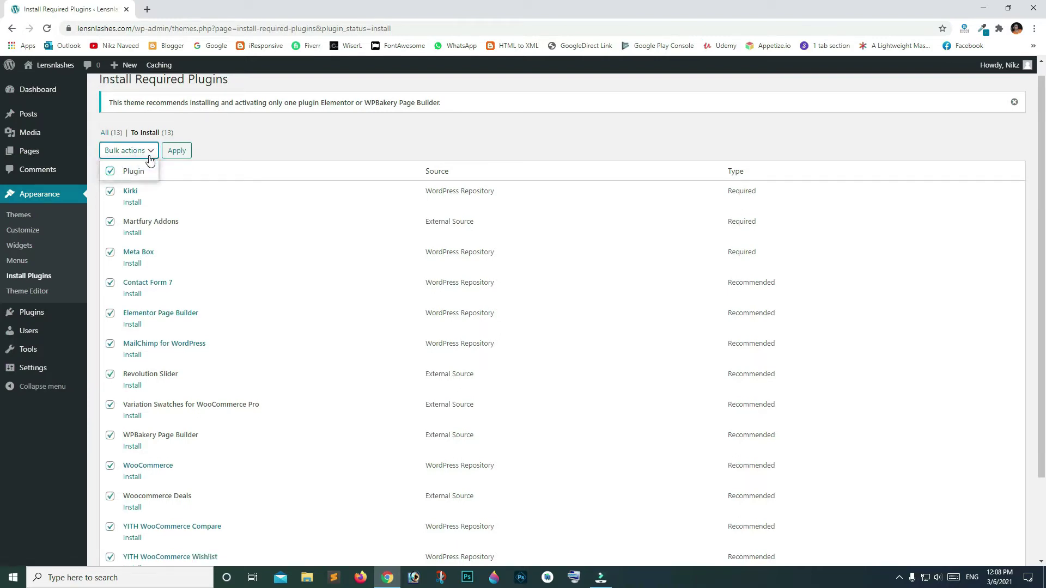
click(136, 174)
click(174, 155)
scroll(352, 217, up, 1)
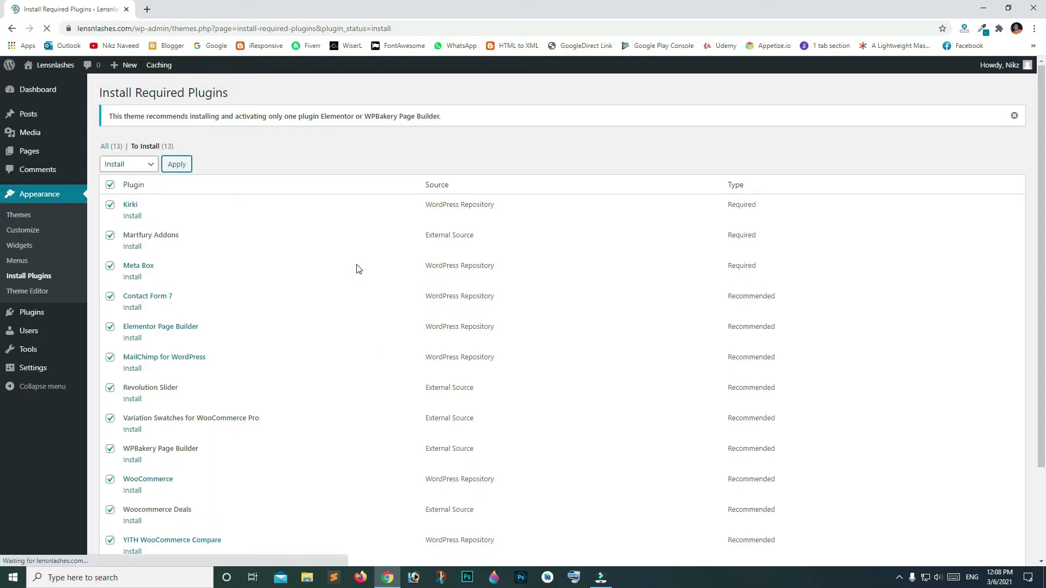
scroll(293, 244, down, 2)
scroll(293, 243, down, 5)
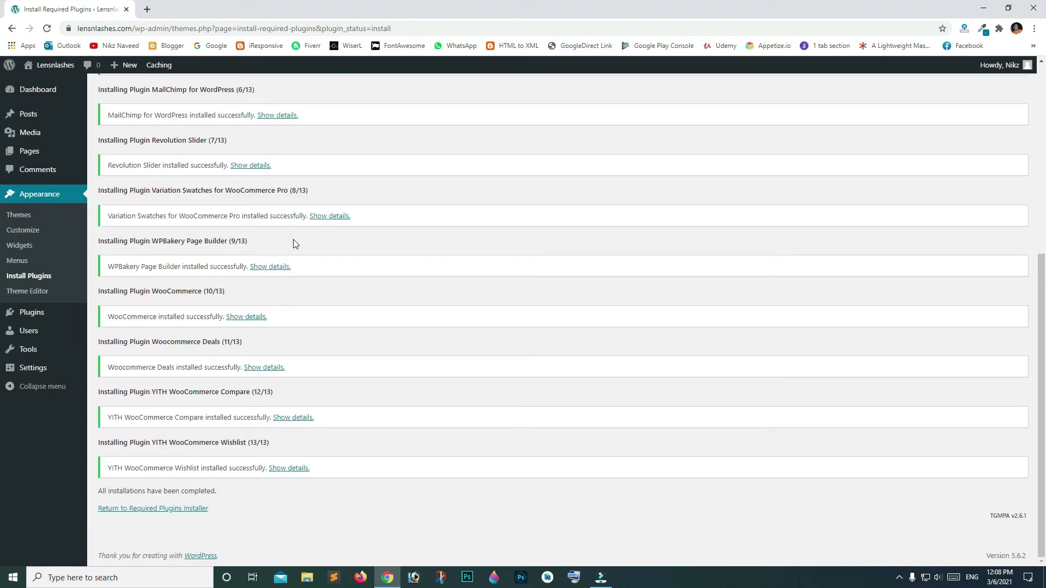
scroll(293, 244, up, 6)
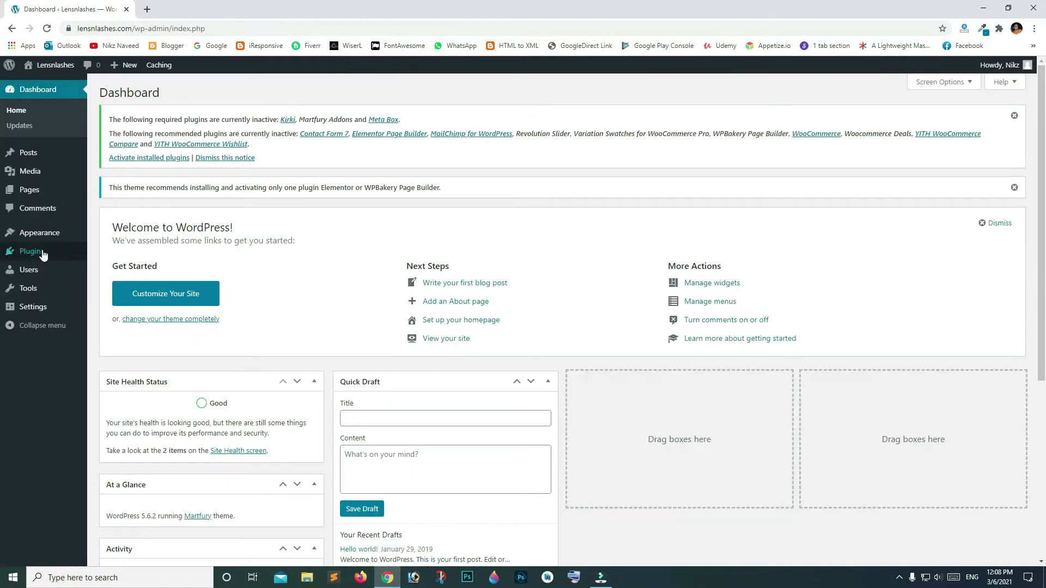
Step: Activate all installed plugins with one bulk action
mouse_move(33, 251)
click(121, 254)
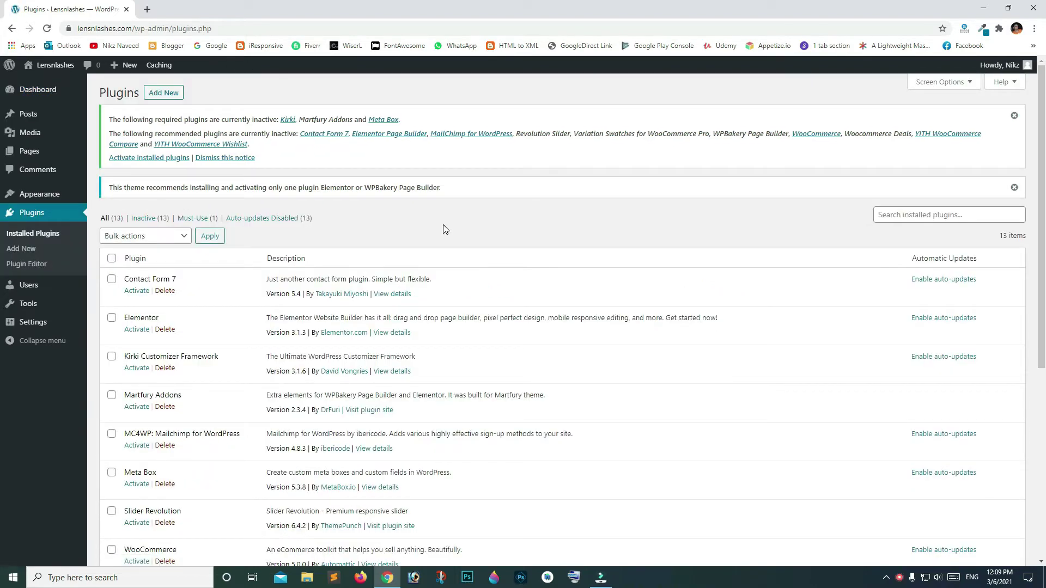
scroll(442, 229, down, 5)
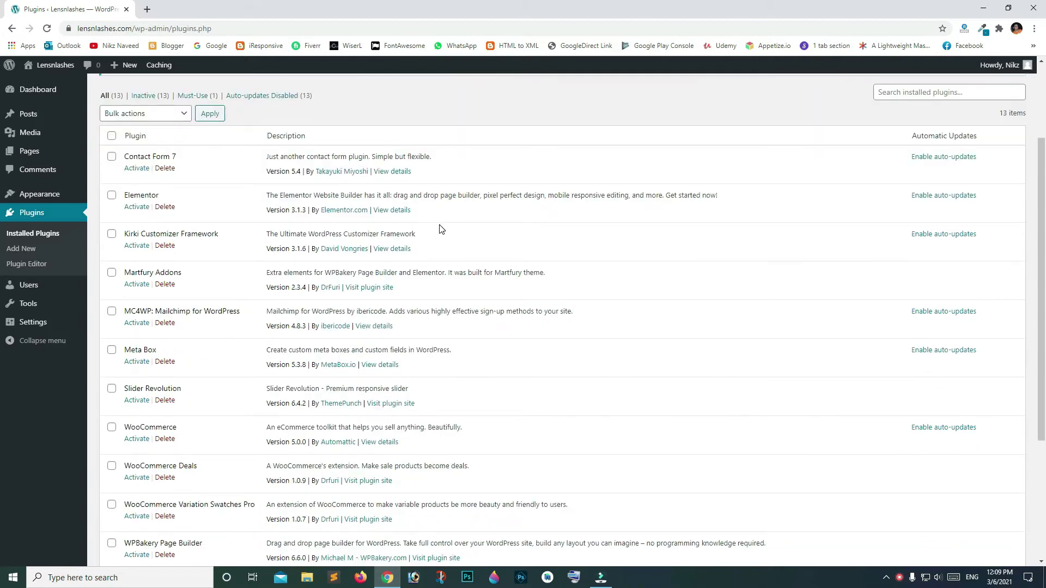
scroll(425, 234, up, 6)
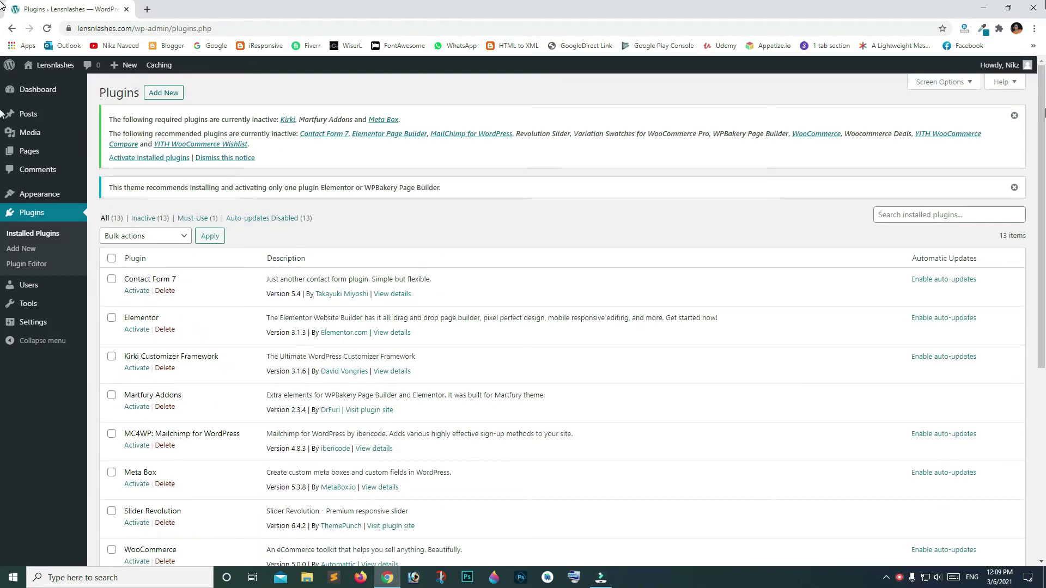
click(112, 259)
click(129, 237)
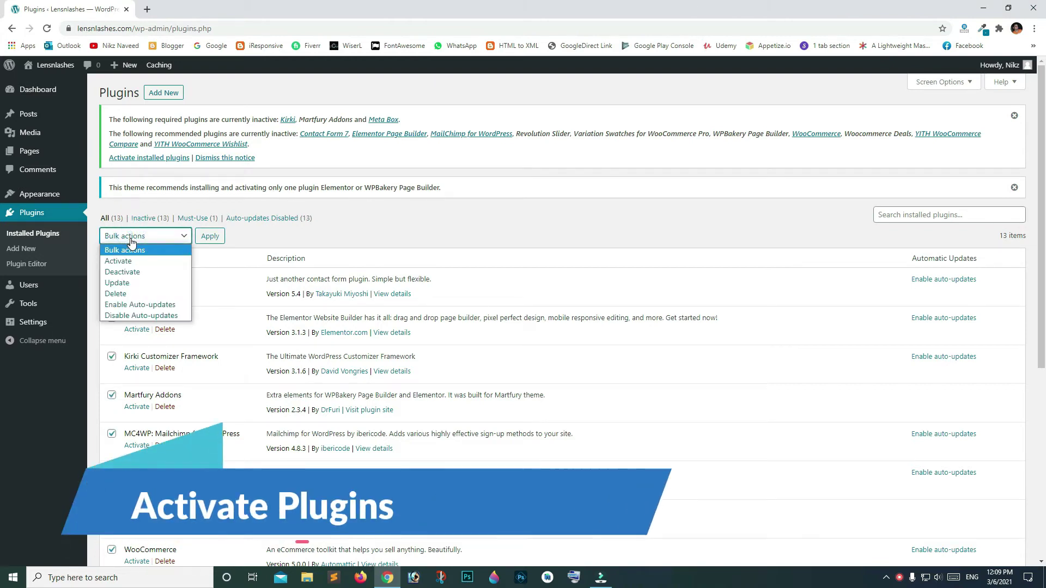
click(161, 260)
click(214, 240)
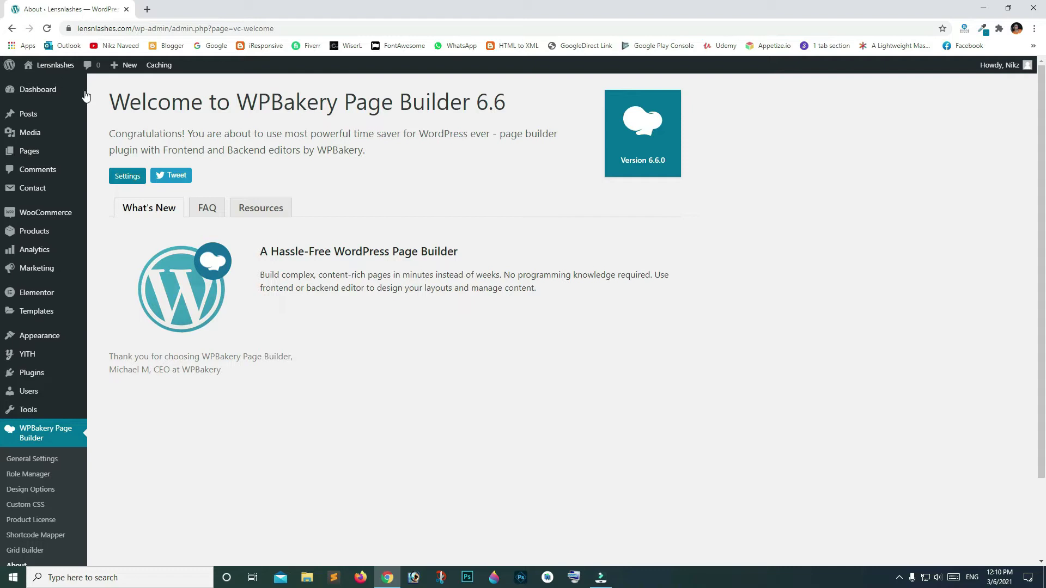
Step: Return to the dashboard and open the form for uploading a new plugin as a zip file
click(37, 93)
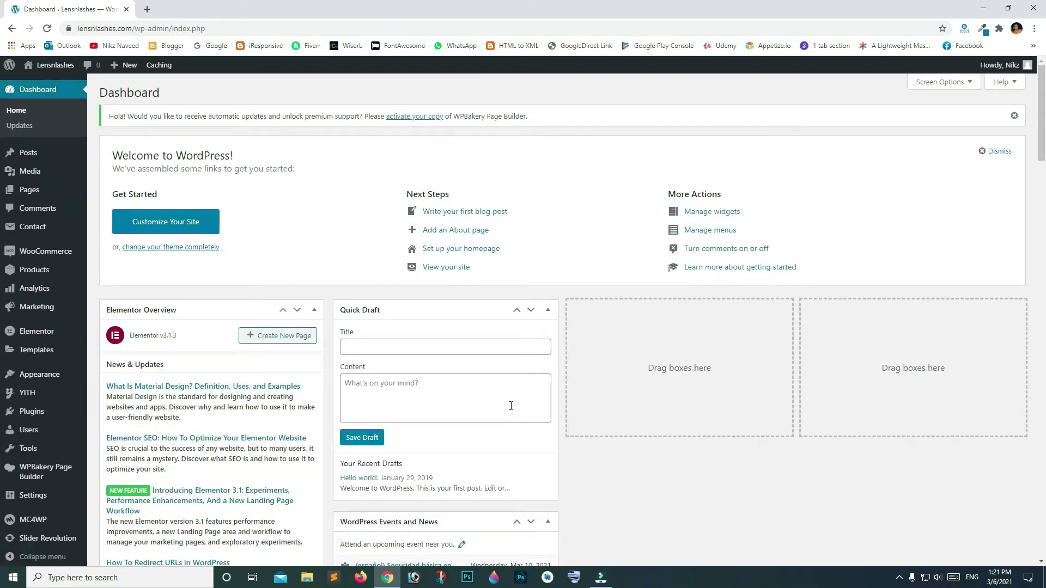
mouse_move(60, 413)
click(115, 431)
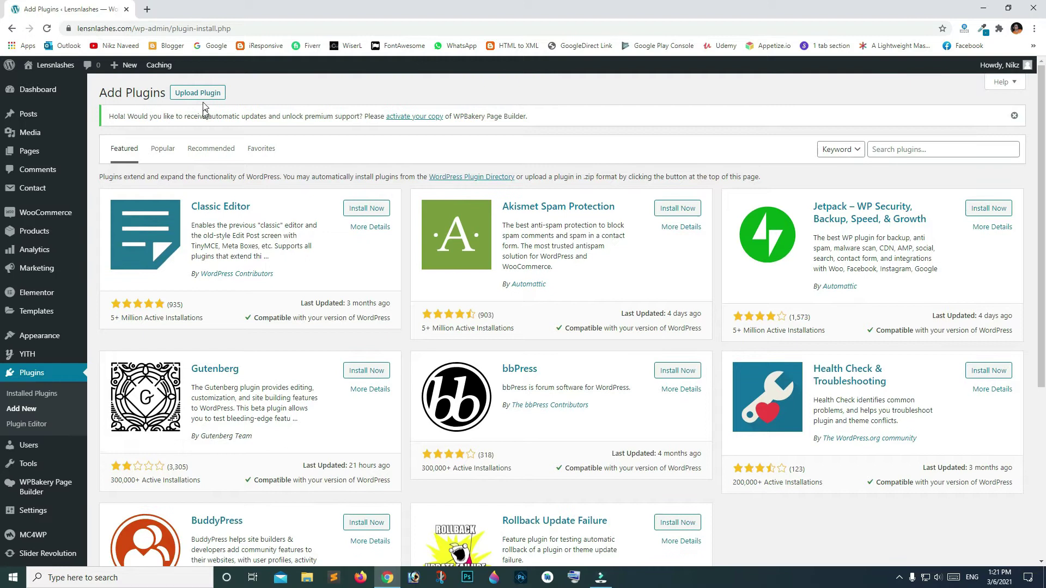
click(203, 95)
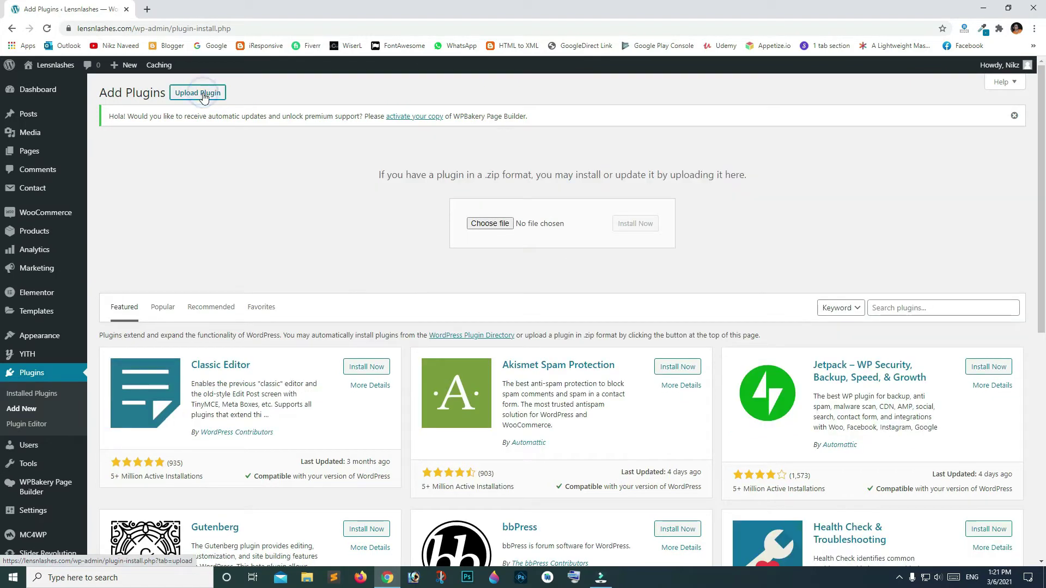
Step: Choose soo-demo-importer.zip from the Plugins folder inside Martfury-Package as the plugin file to upload
click(496, 223)
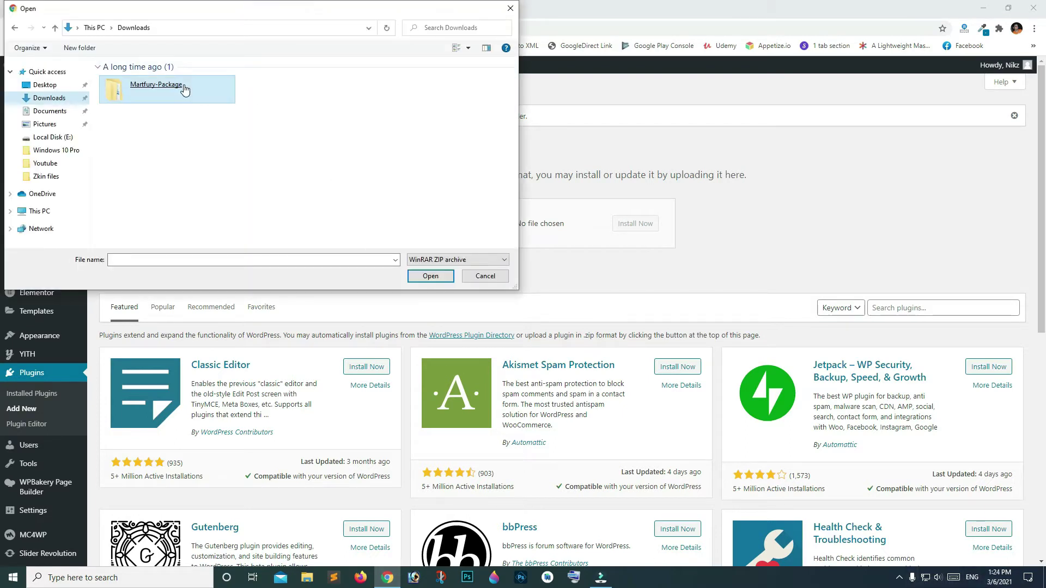
double_click(186, 85)
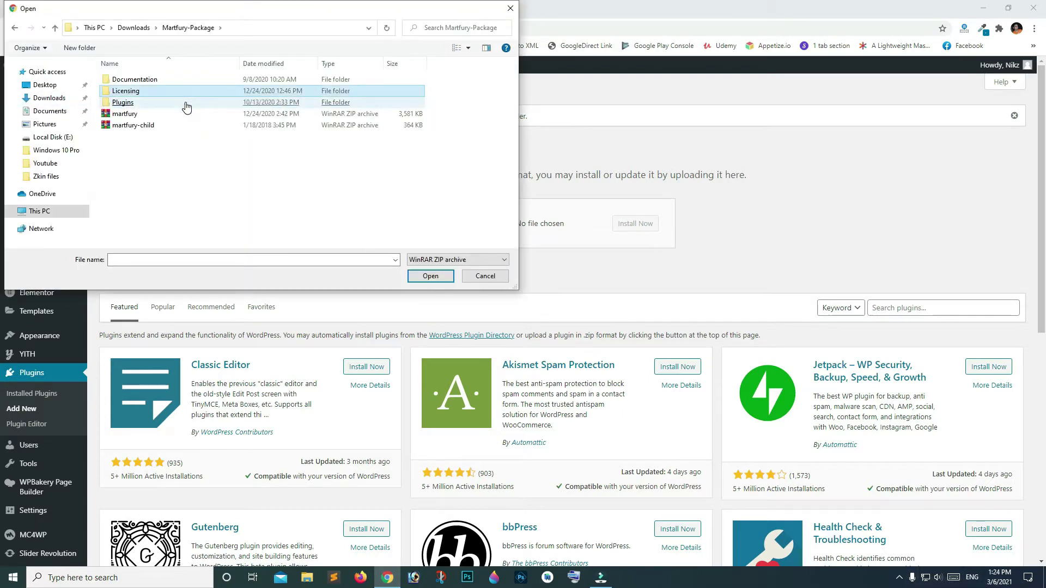
double_click(186, 104)
click(185, 103)
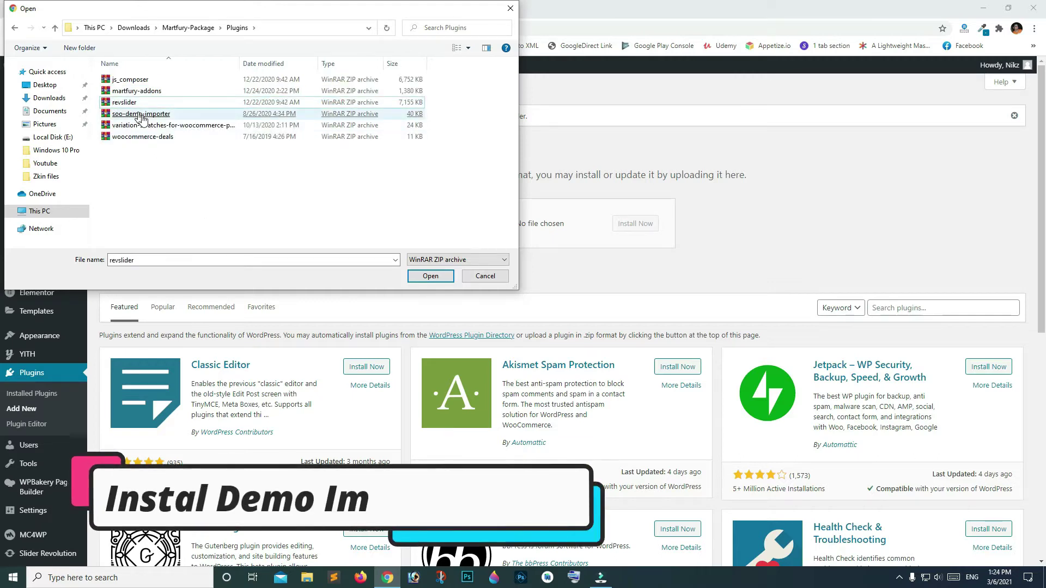
click(168, 114)
double_click(169, 119)
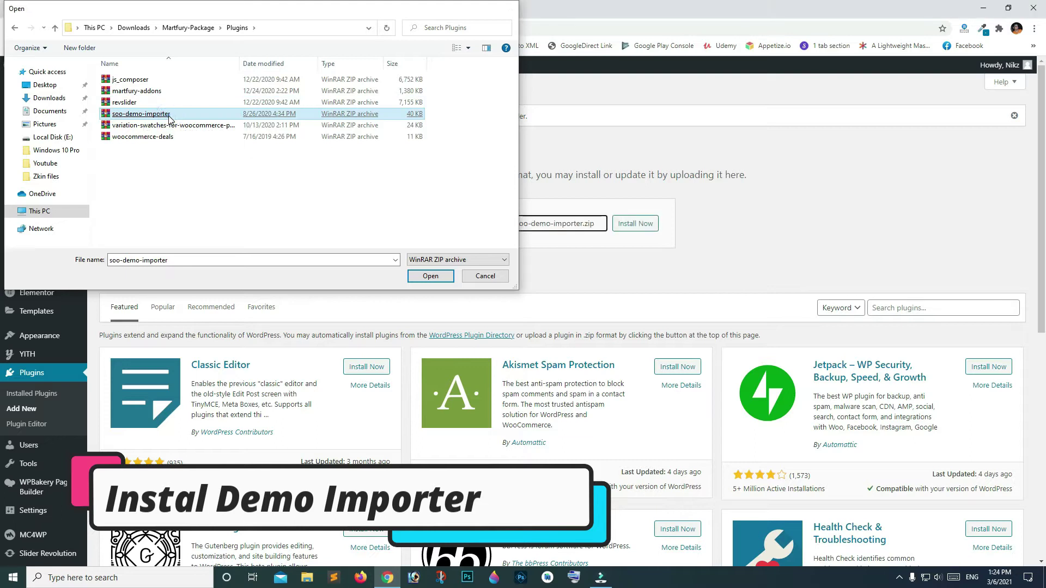
Step: Install the chosen Soo Demo Importer plugin and open the Import Demo Data page
click(639, 227)
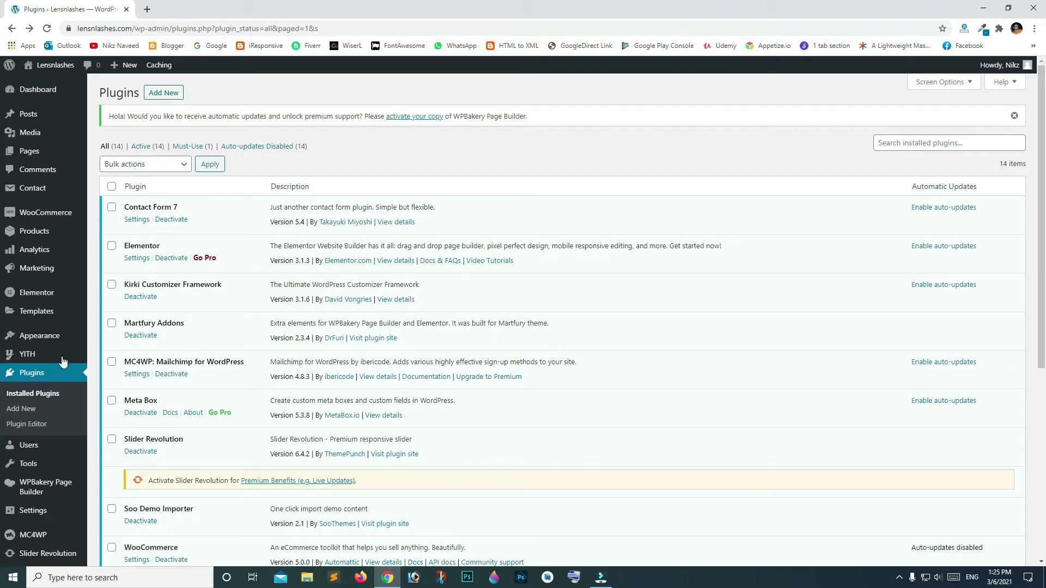
mouse_move(64, 339)
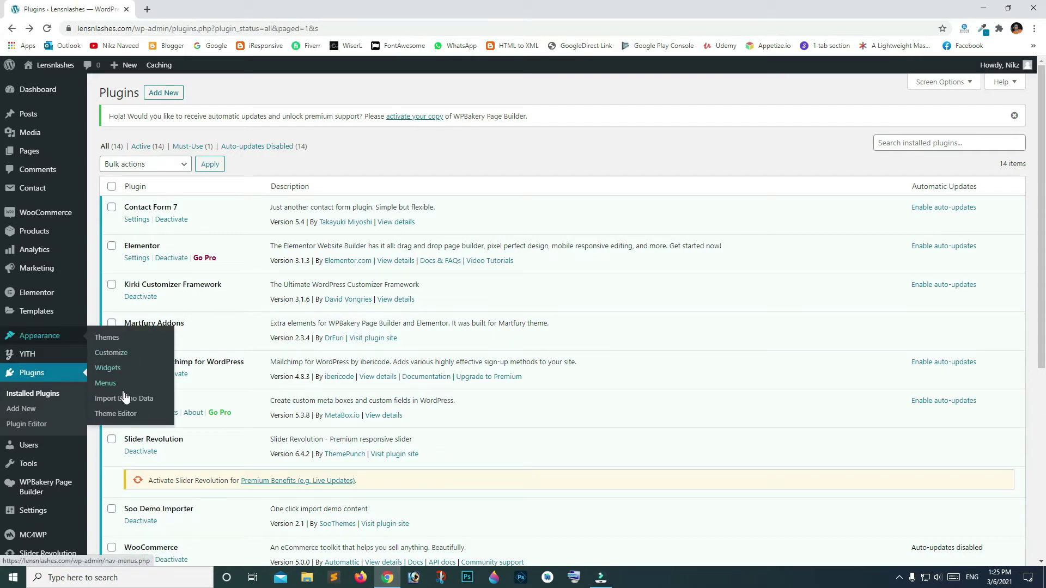
click(135, 403)
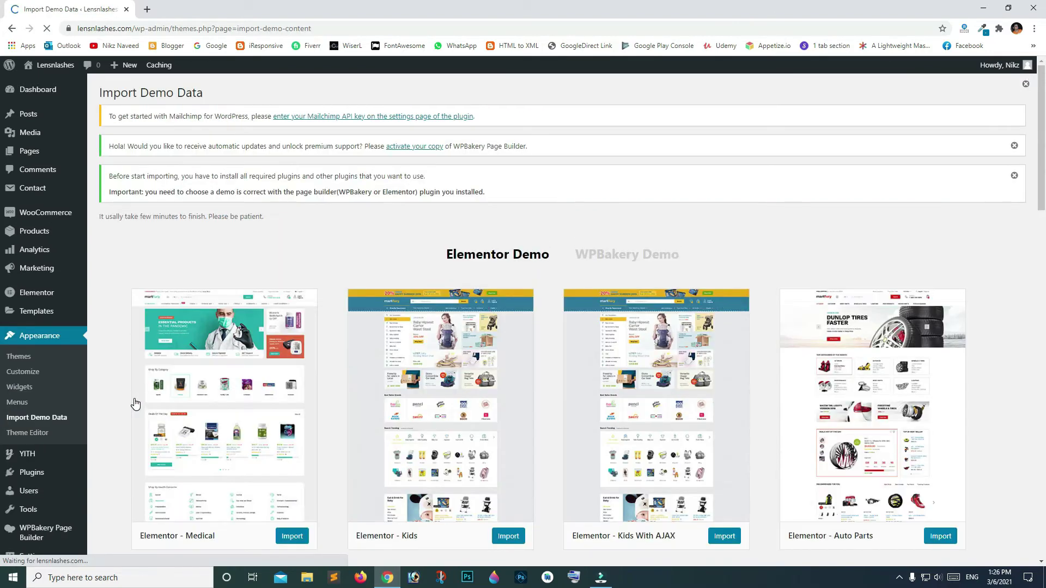
Step: Import the "Elementor - Marketplace V1" demo from the Elementor demos
scroll(654, 233, down, 4)
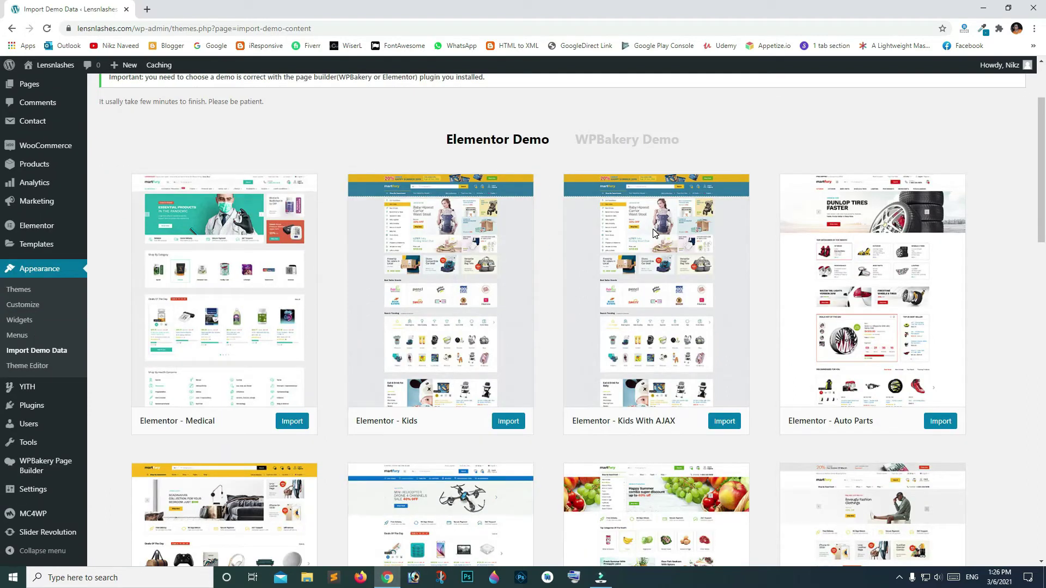
scroll(653, 233, down, 2)
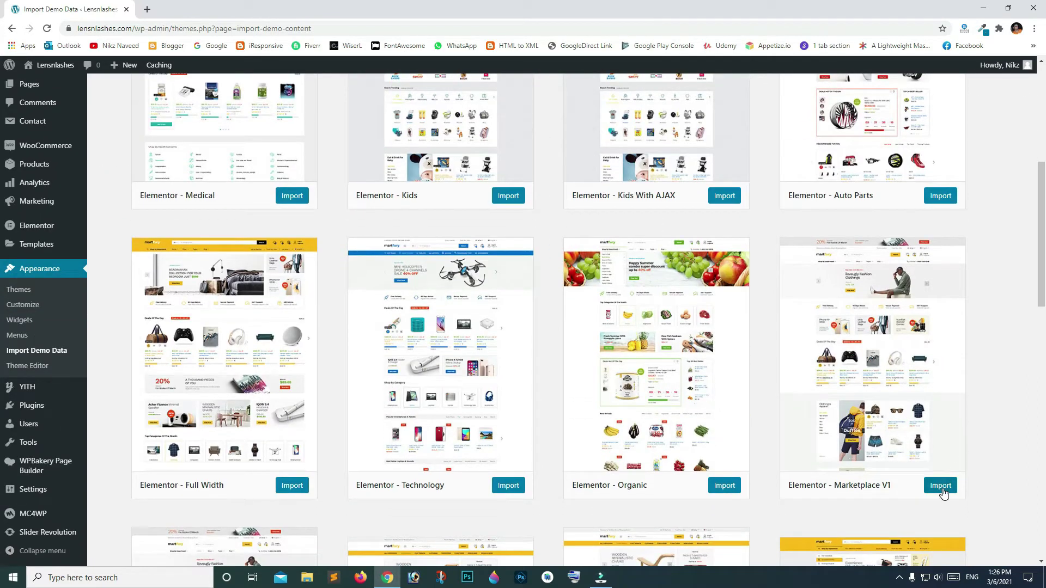
click(941, 486)
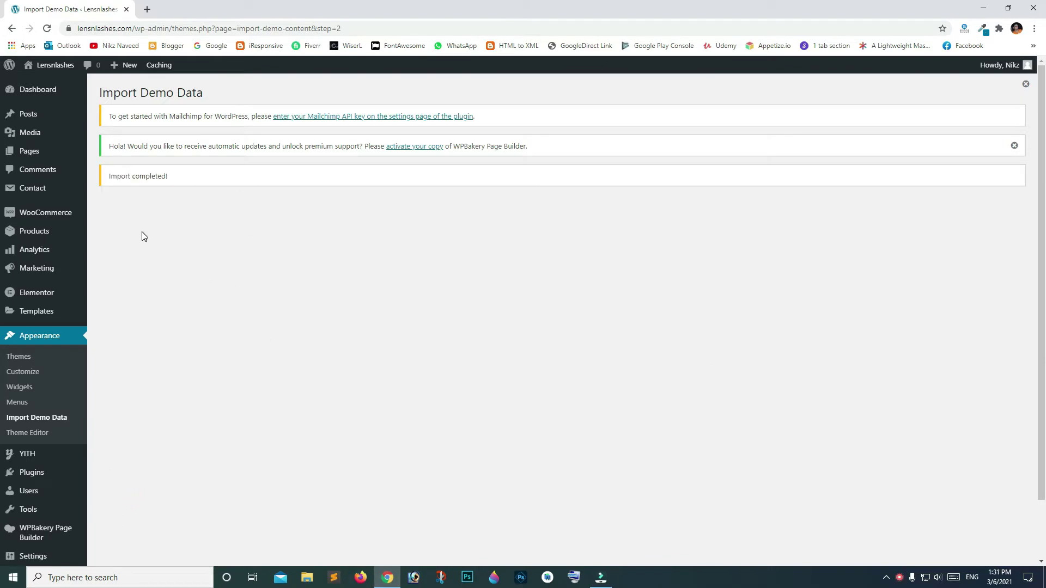
Step: Open the live site in a new browser tab and look through the imported homepage down to its product sections
mouse_move(52, 73)
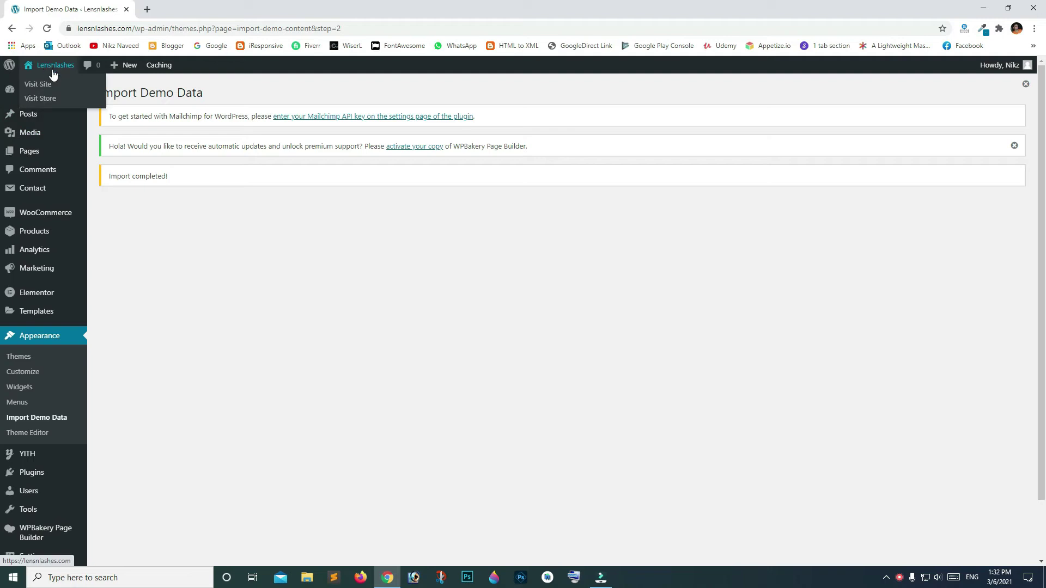
right_click(55, 90)
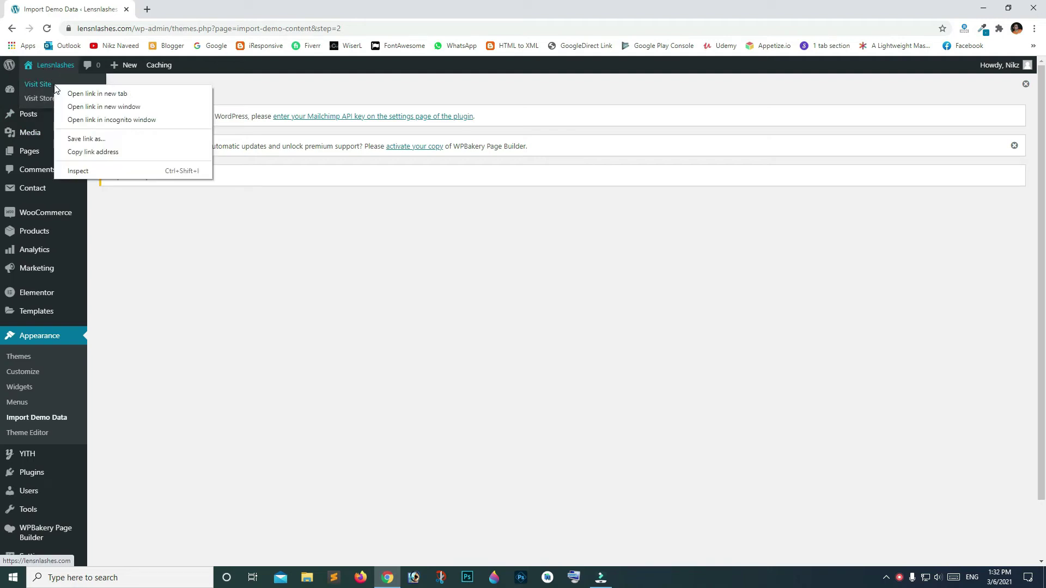
click(76, 94)
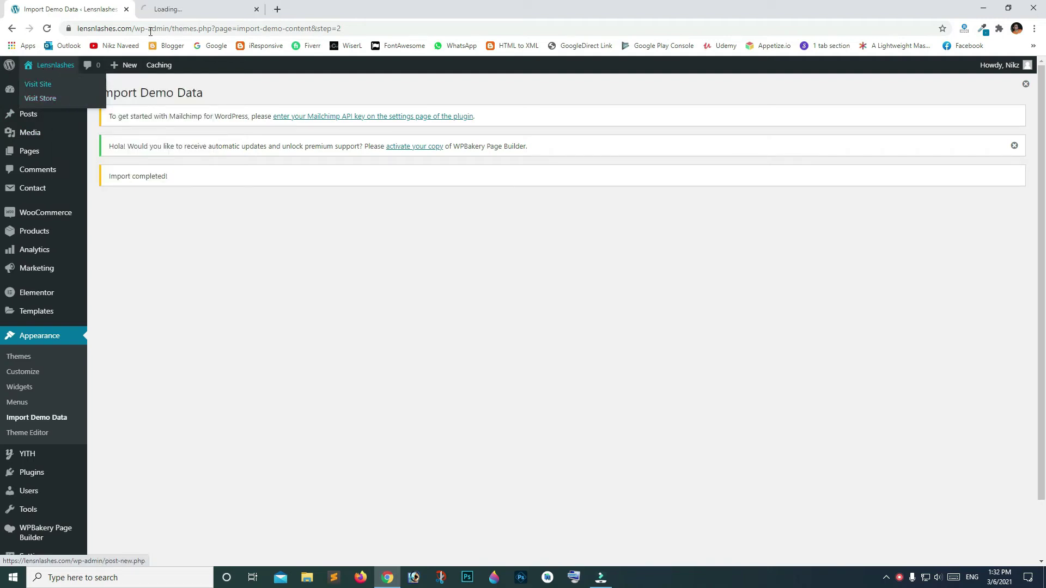
click(192, 11)
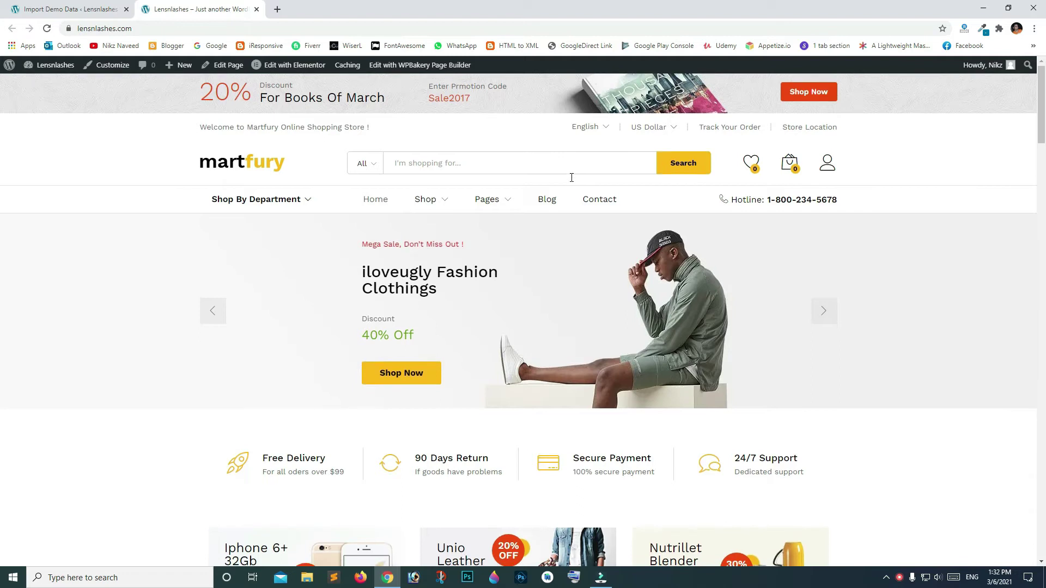
scroll(570, 175, down, 7)
scroll(571, 181, down, 15)
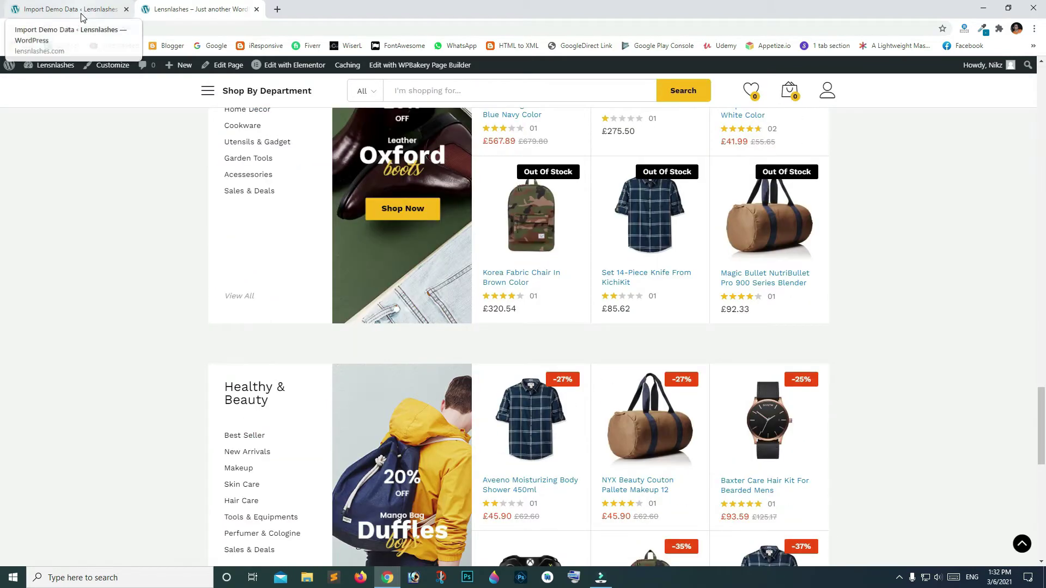
Step: Go back to the WordPress dashboard, and inspect the live storefront's footer area in its own browser tab
click(81, 12)
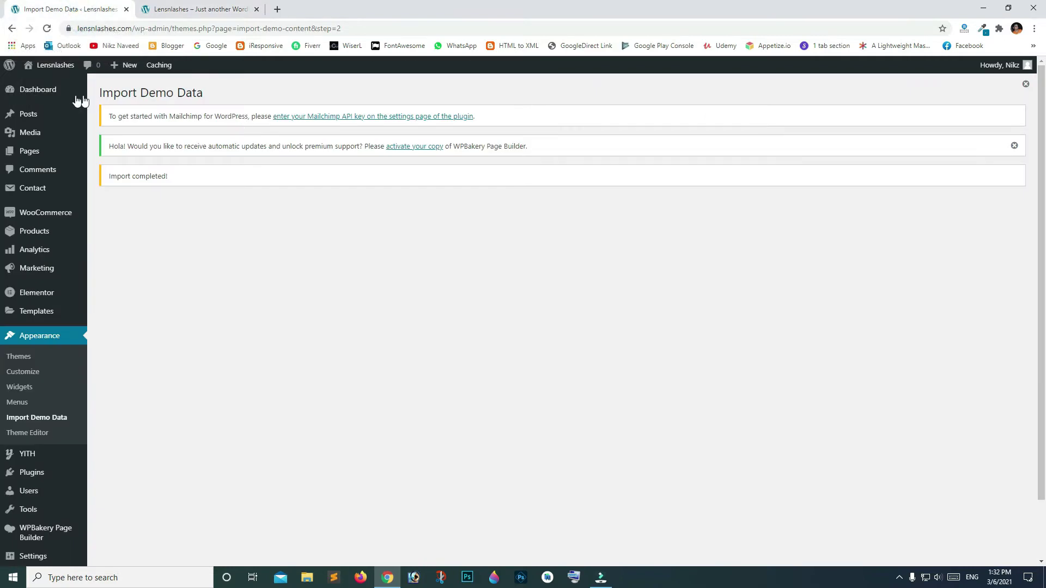
click(54, 94)
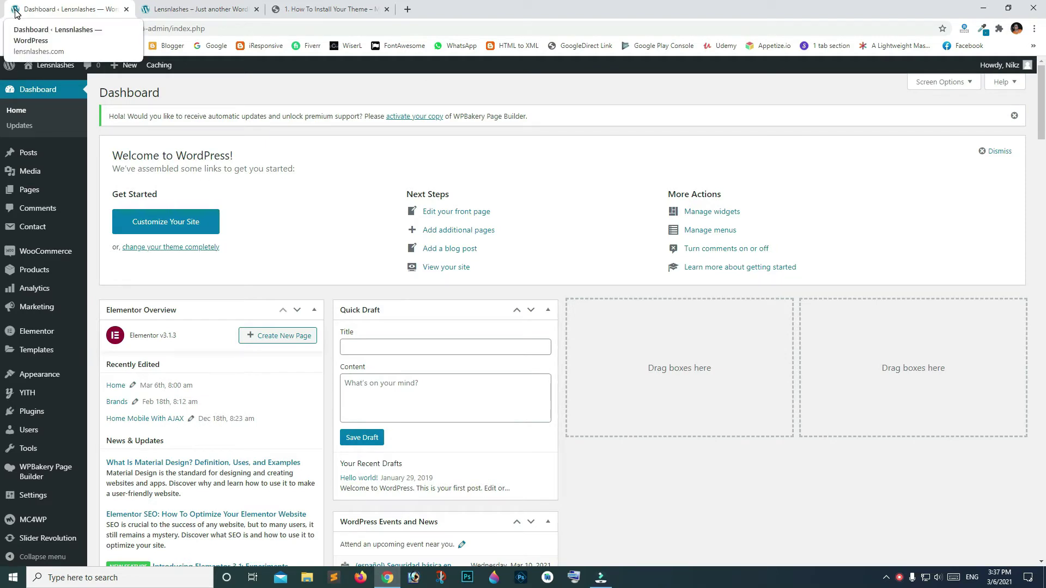
click(205, 12)
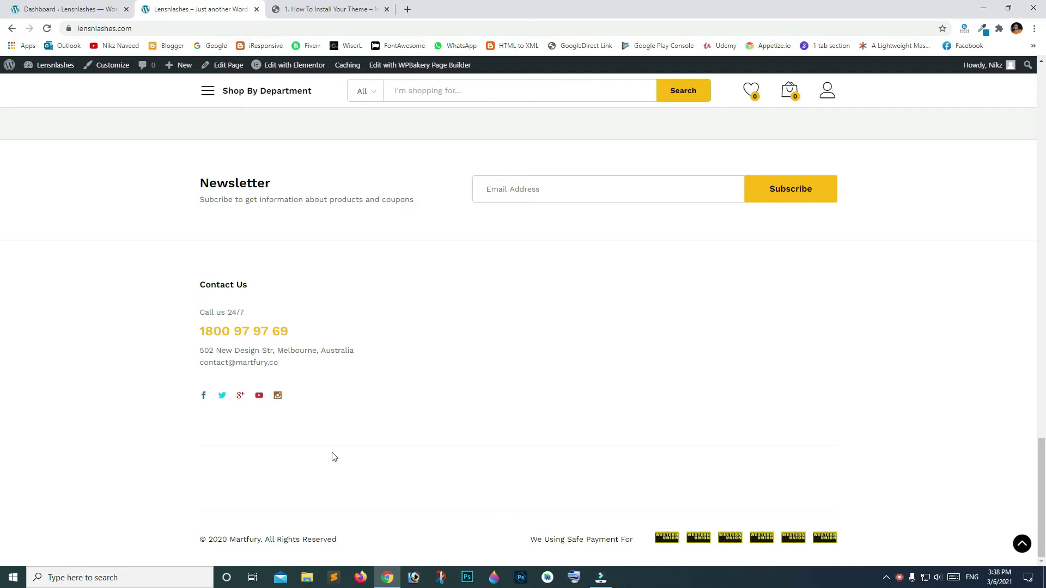
Step: Return to the WordPress dashboard and open the theme customizer
click(44, 13)
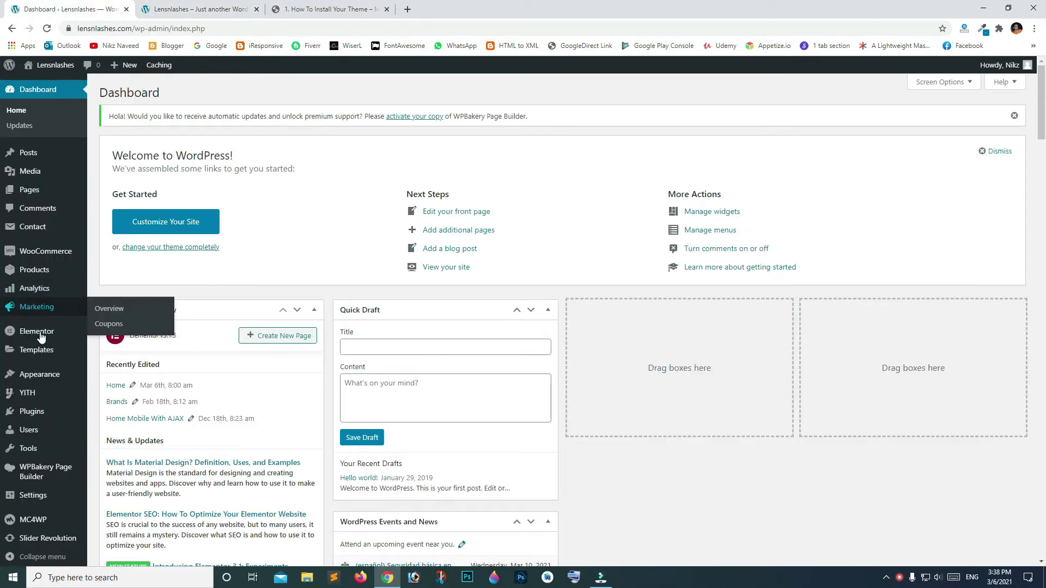
mouse_move(57, 378)
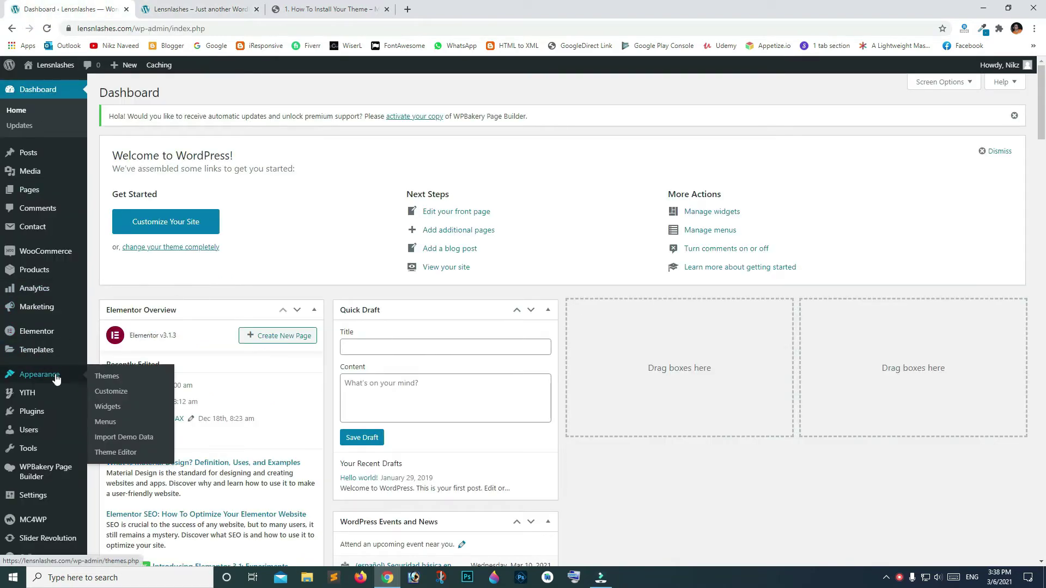
click(115, 396)
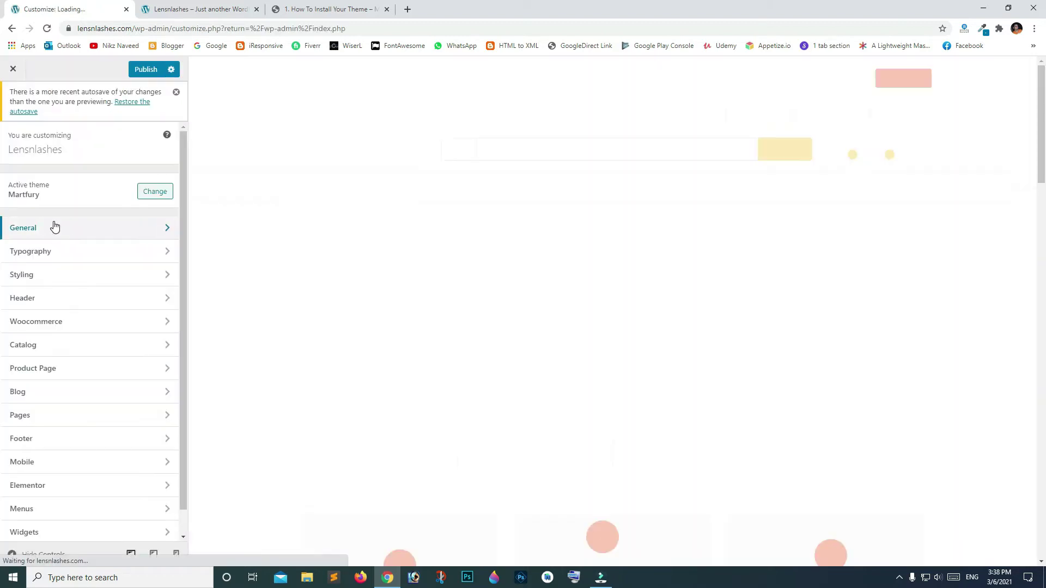
Step: Review the site title, tagline and site icon settings in the General Site Identity section, and return to the customizer's main list
click(53, 225)
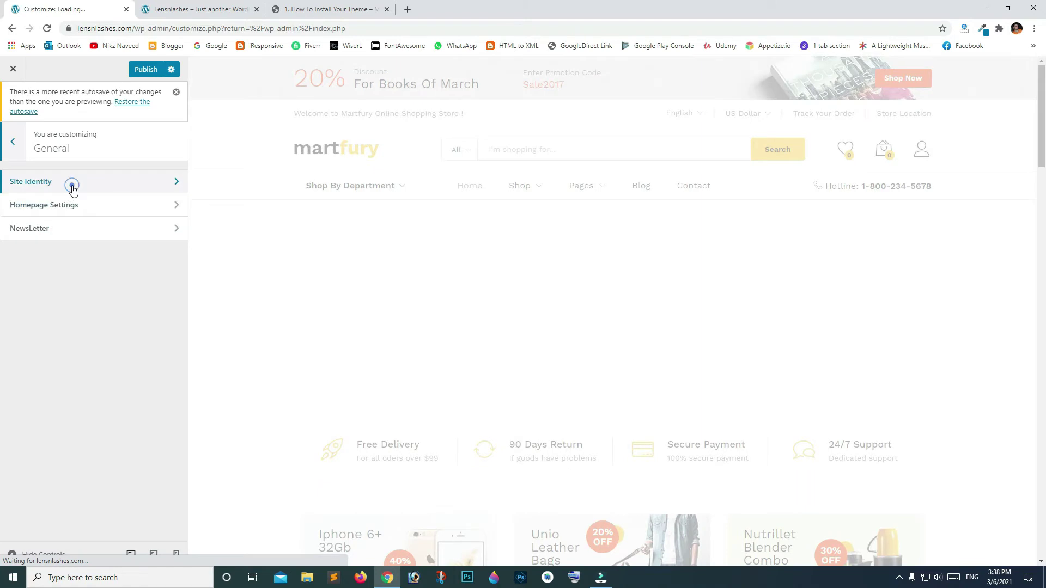
click(72, 186)
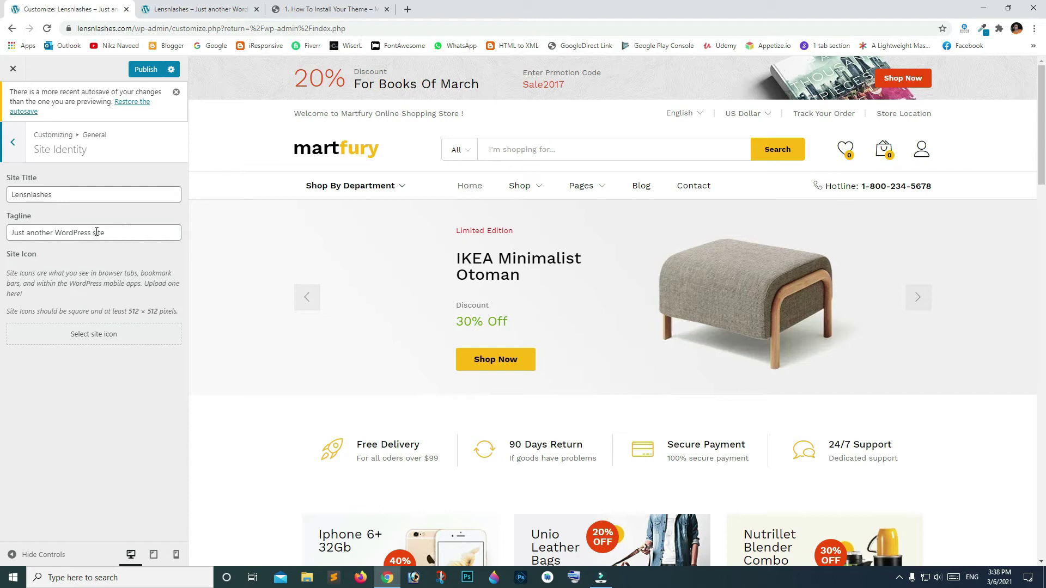
click(8, 135)
click(8, 135)
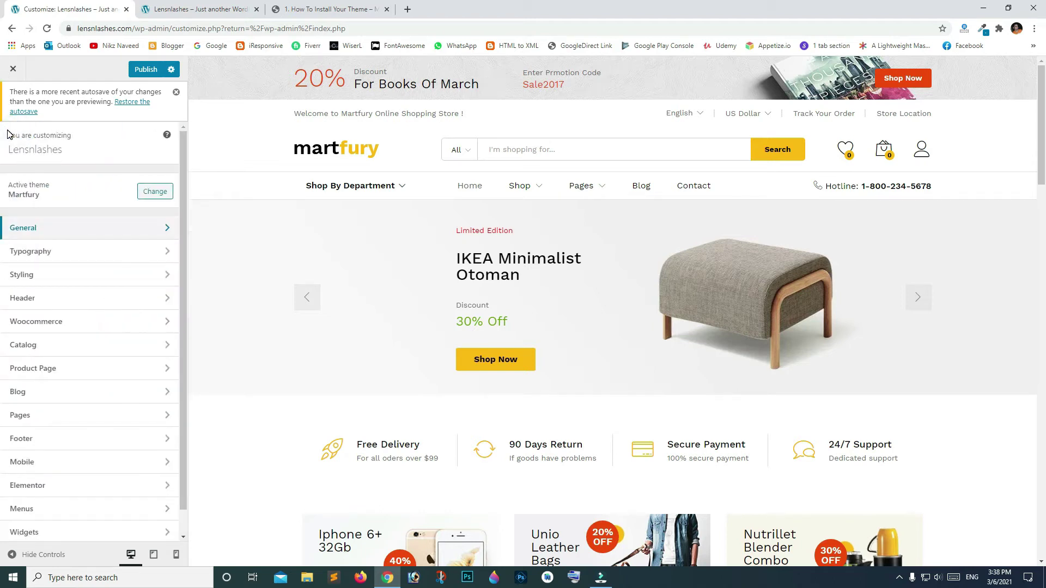
Step: Set the styling color scheme to the Light skin with the green base color, and check it in the homepage preview
click(84, 275)
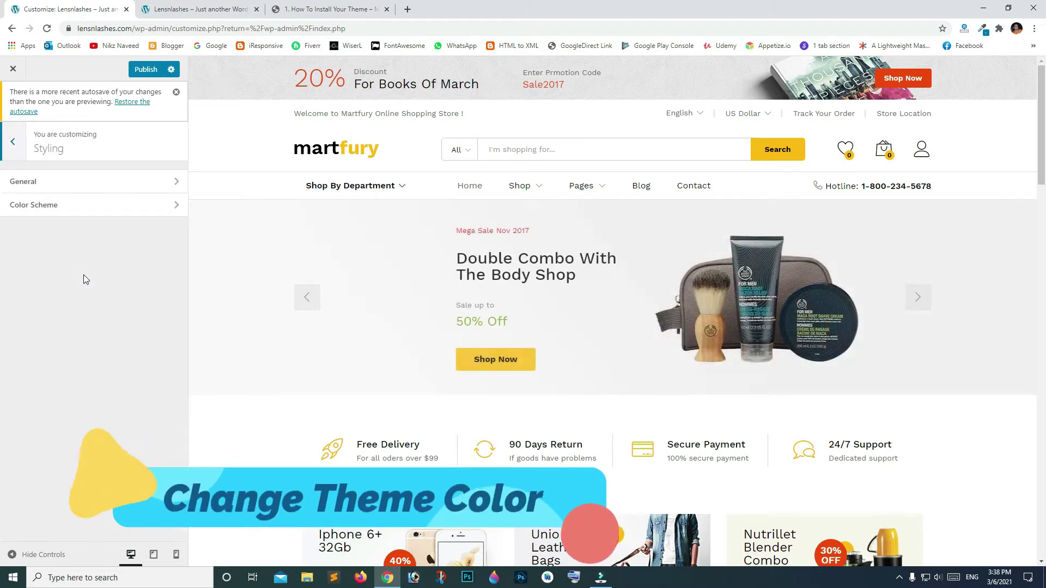
click(90, 205)
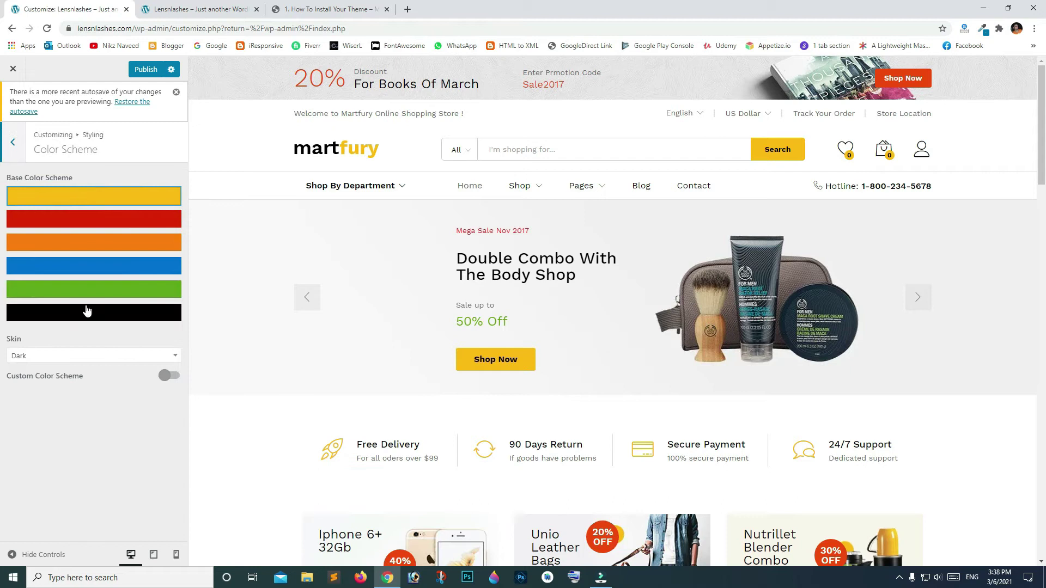
click(88, 358)
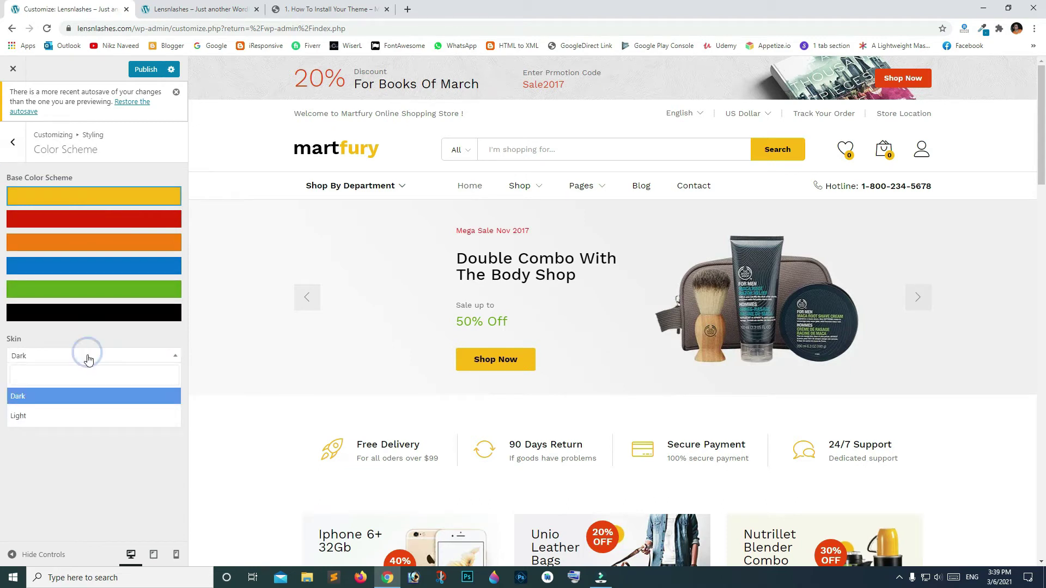
click(86, 415)
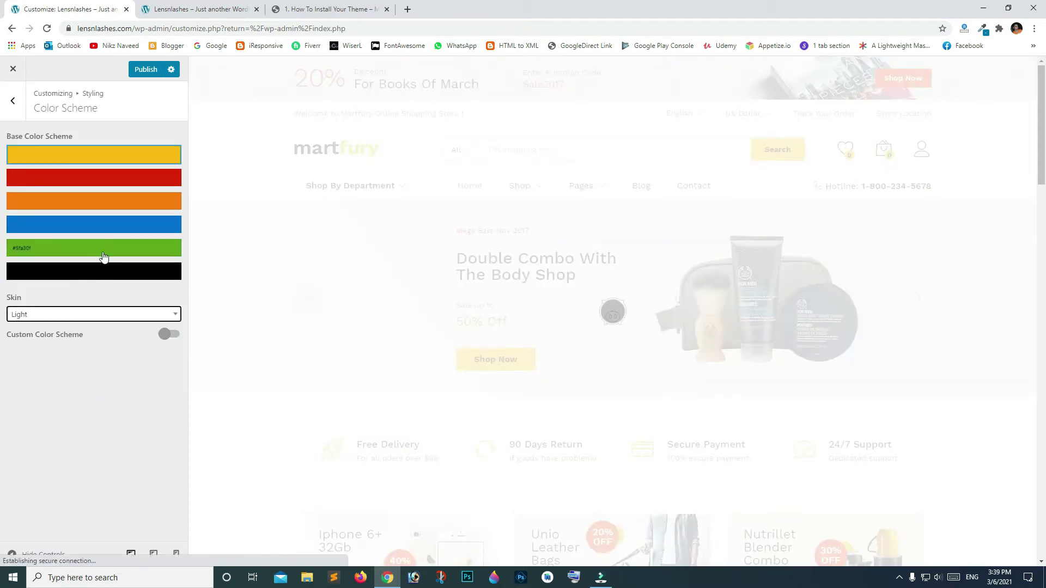
click(107, 249)
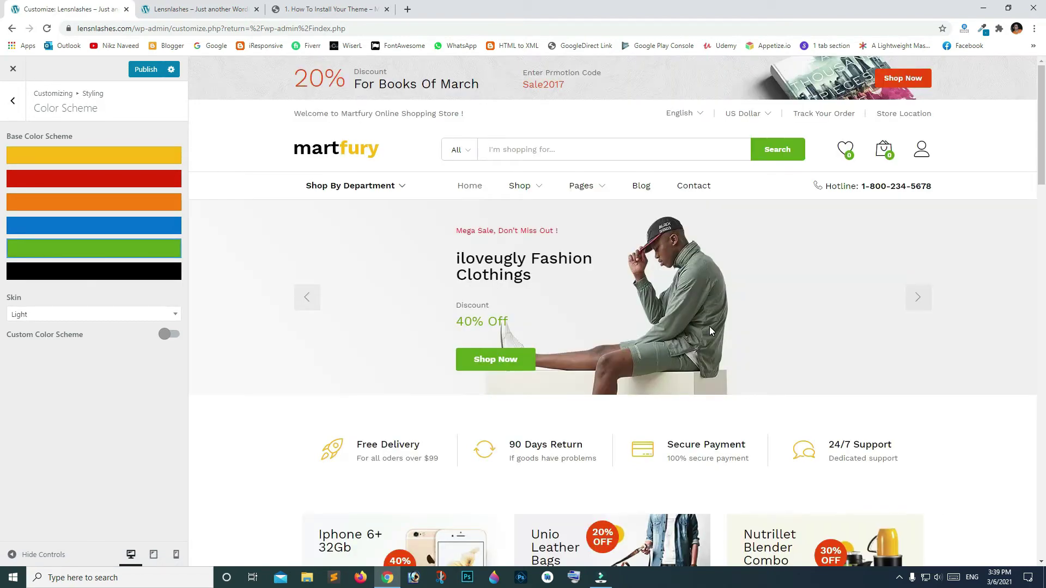
scroll(710, 332, down, 6)
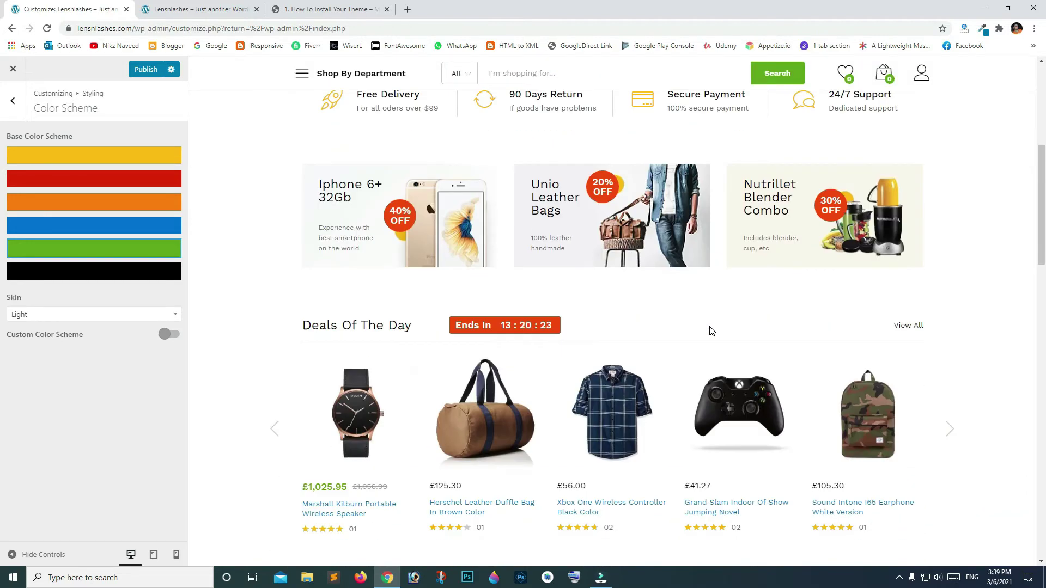
scroll(710, 331, down, 7)
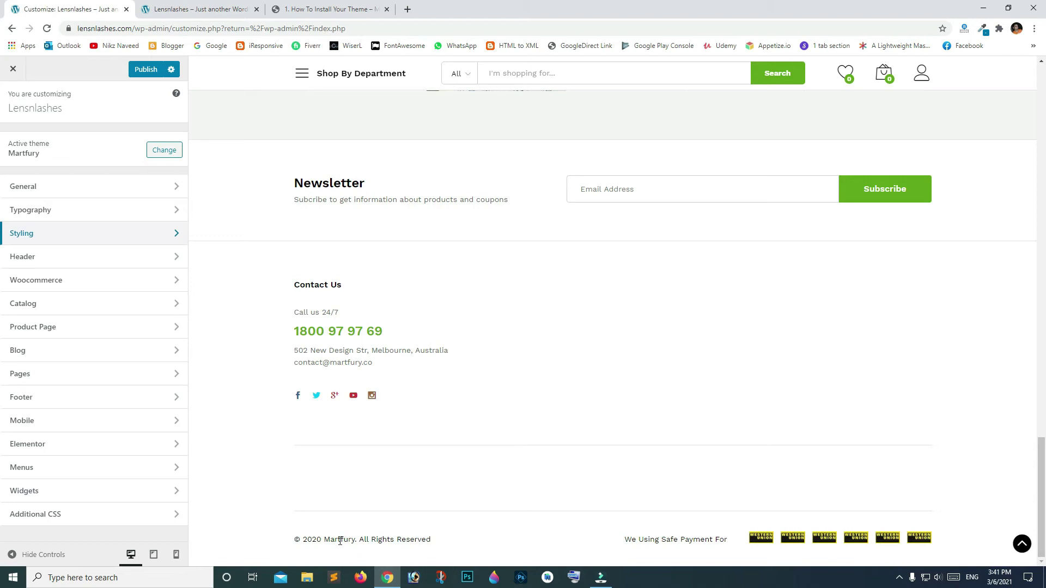
Step: Open the Footer Copyright text in the customizer's footer settings for editing
click(56, 397)
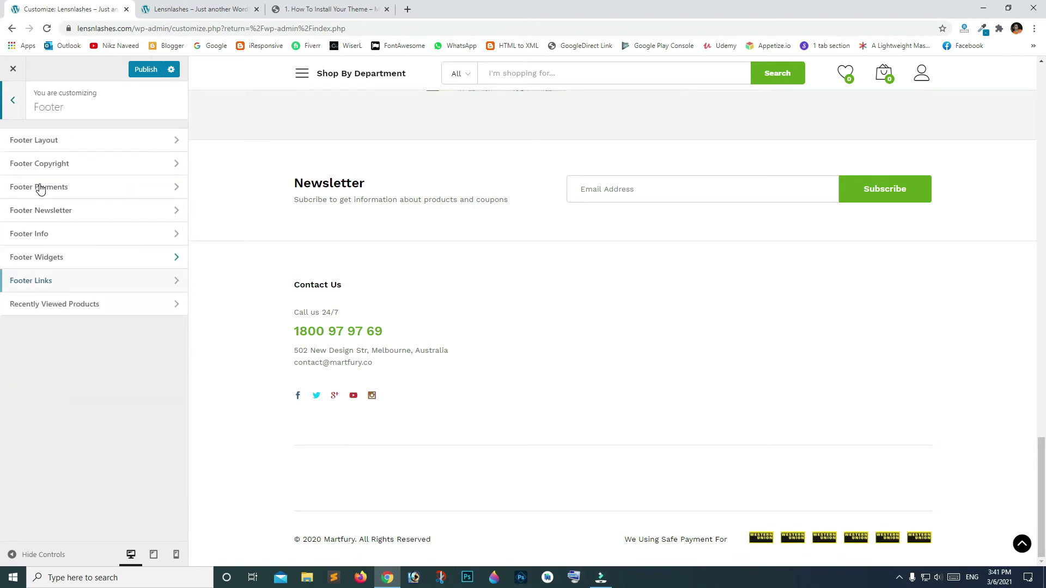
click(53, 165)
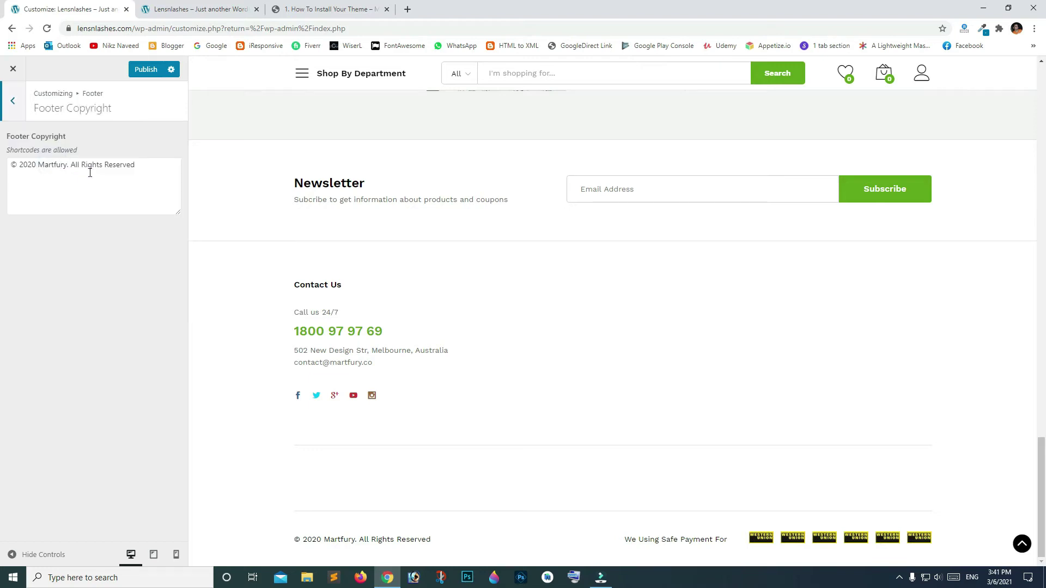
click(152, 190)
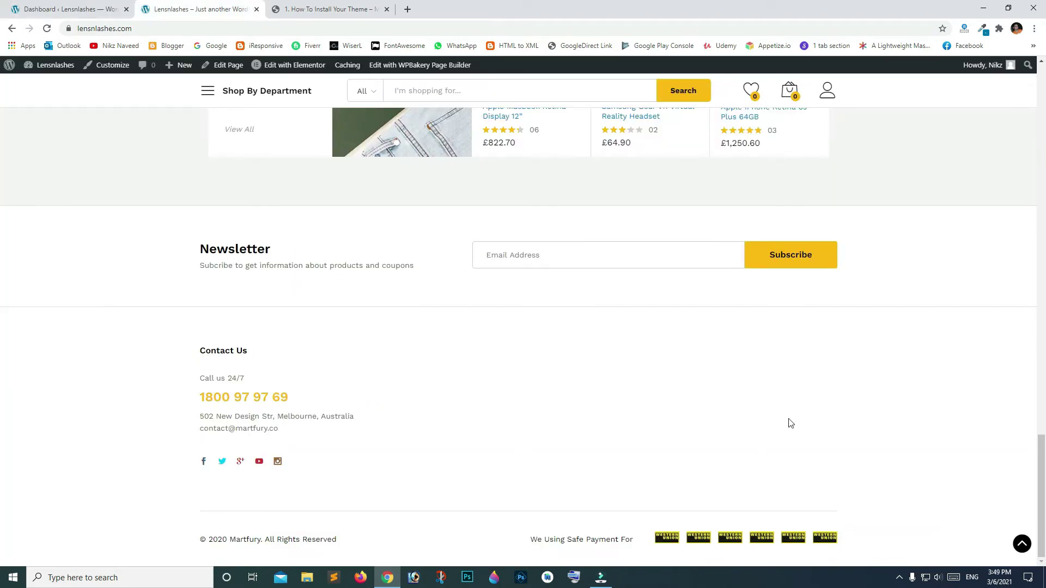
Step: Return to the WordPress dashboard and open the Widgets page
click(78, 4)
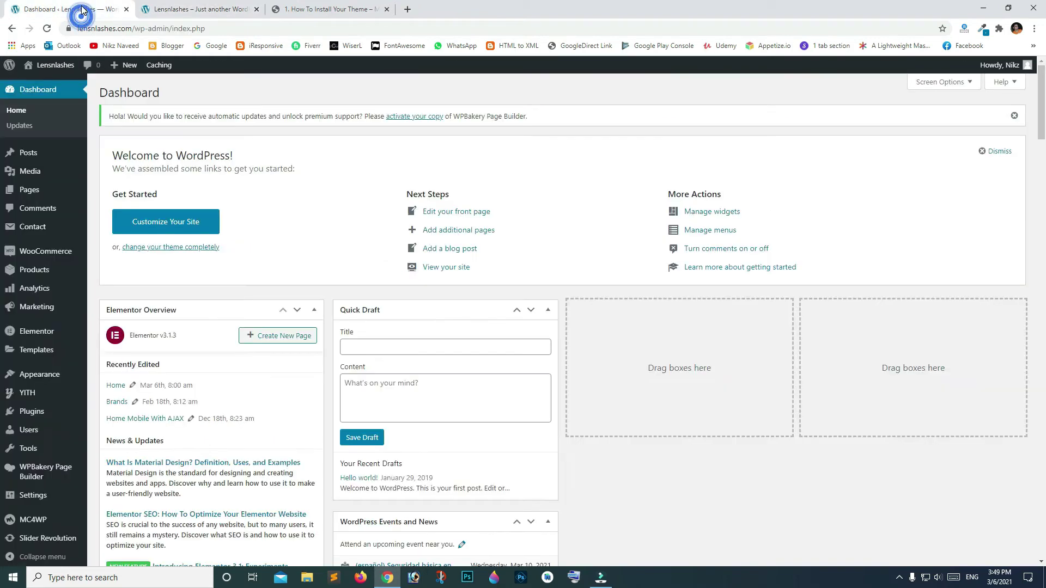
mouse_move(58, 385)
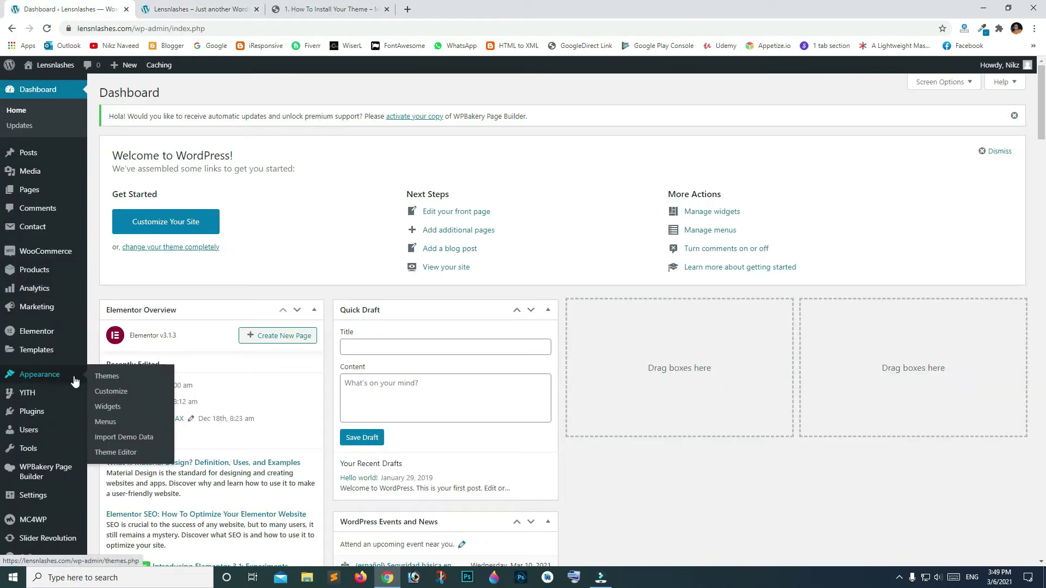
click(116, 408)
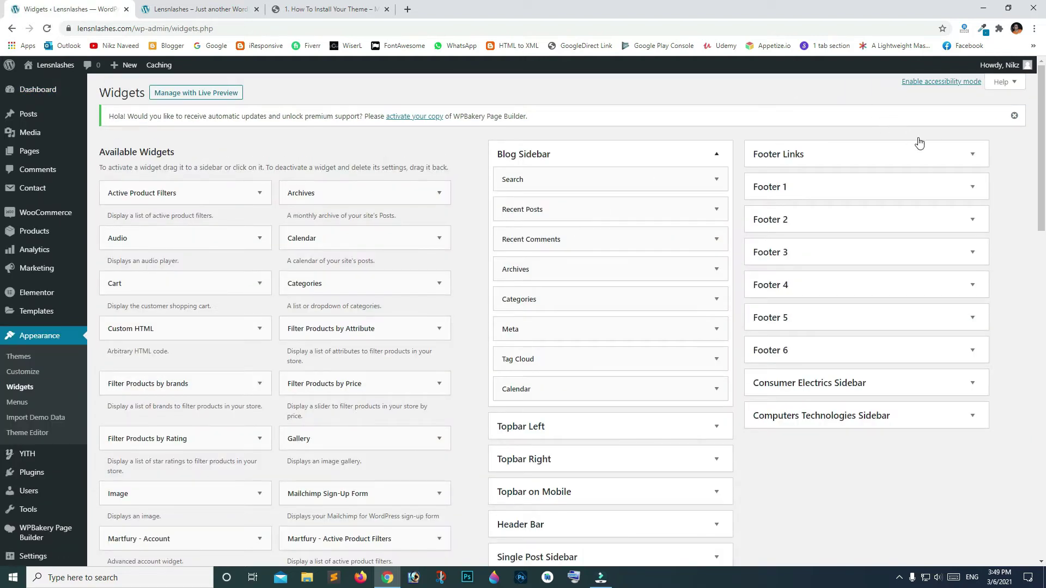
Step: Assign the Footer Link 1 menu to the Consumer Electric navigation widget in the Footer Links area and save it
click(972, 156)
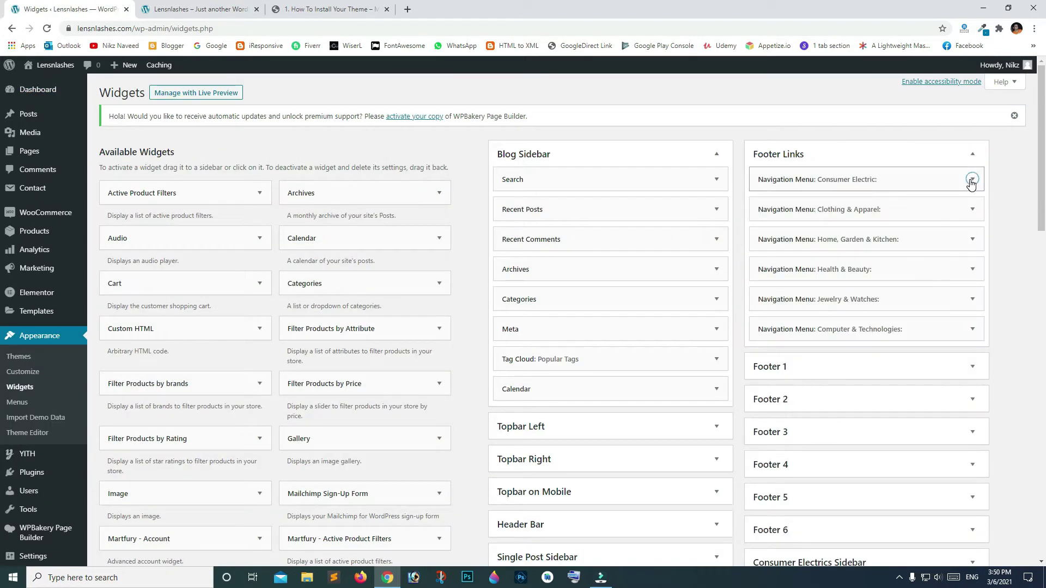
click(972, 181)
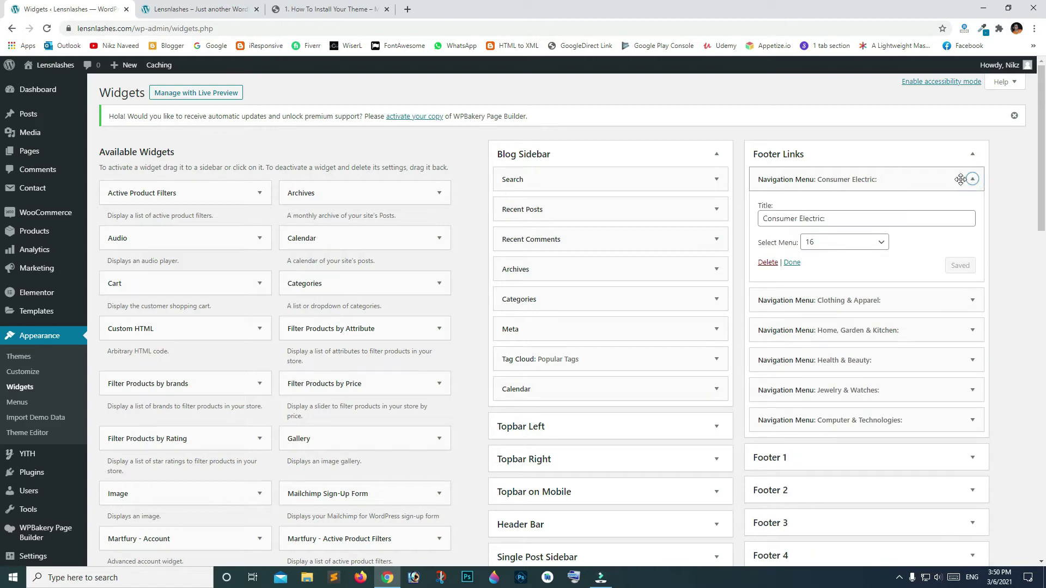
click(862, 249)
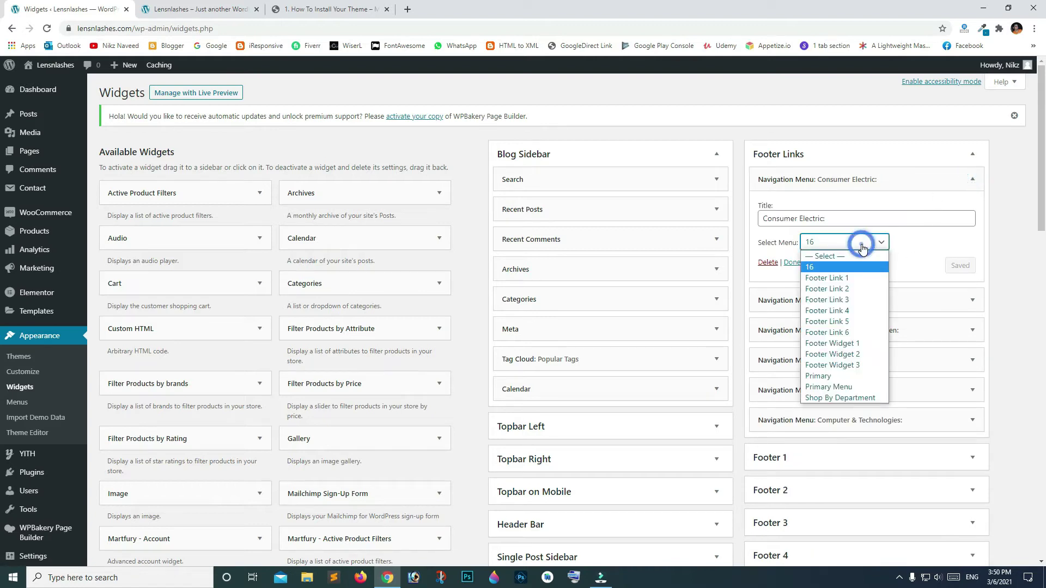
click(869, 279)
click(961, 265)
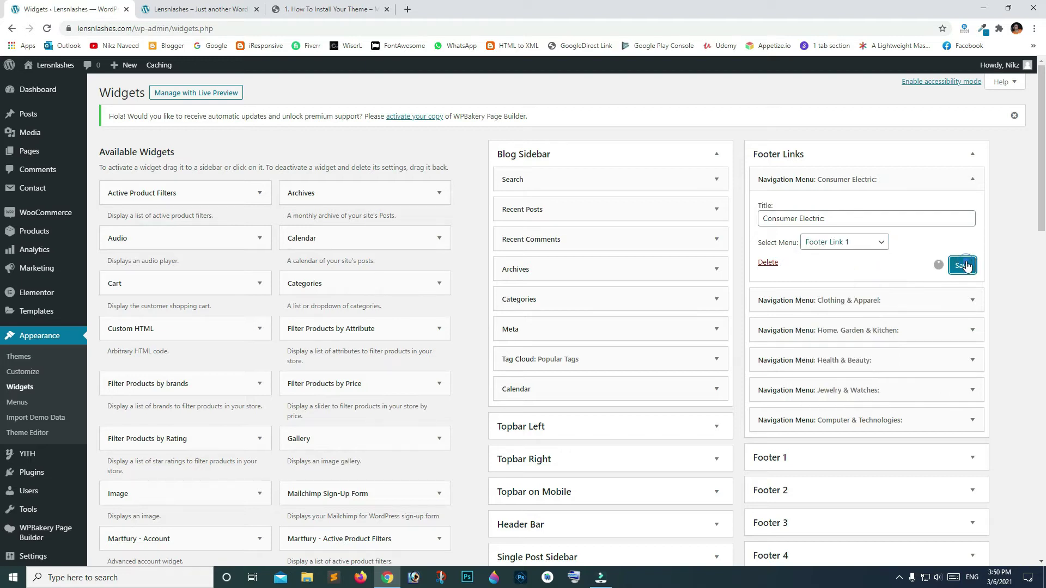
Step: Assign the Footer Link 2 menu to the Clothing & Apparel navigation widget in Footer Links and save it
click(971, 301)
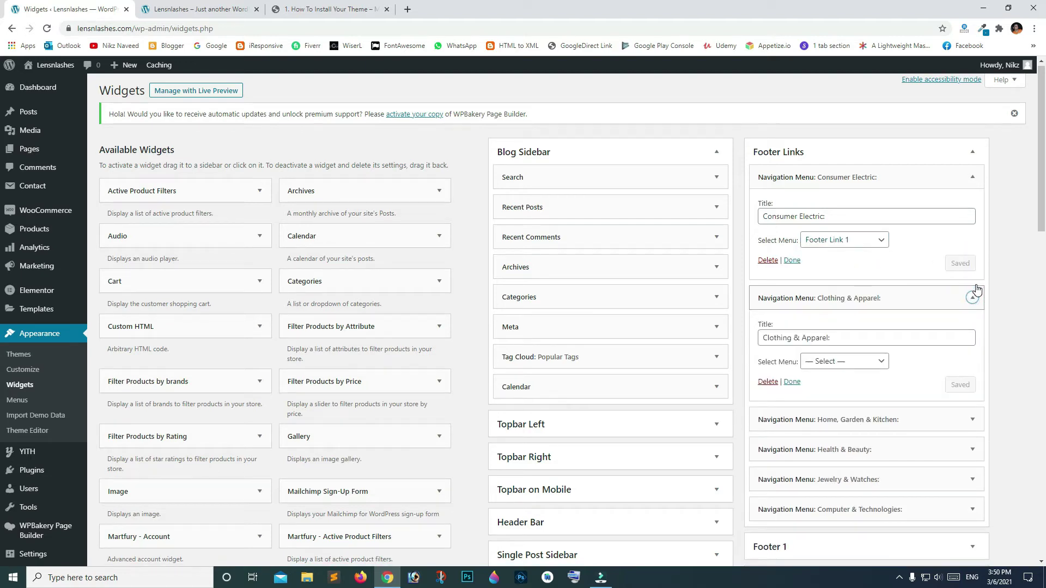
scroll(974, 294, down, 1)
click(839, 310)
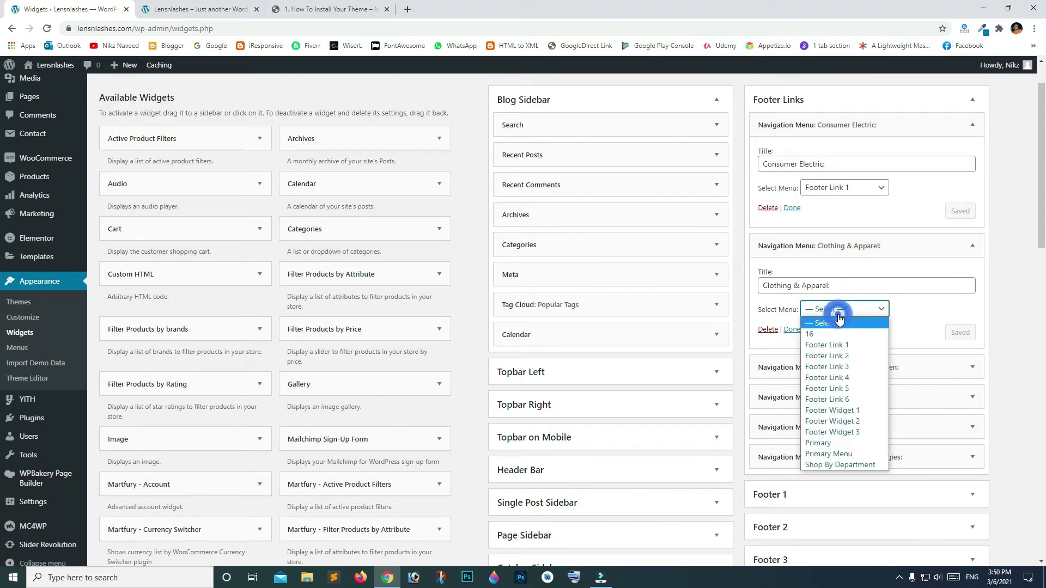
click(850, 356)
click(963, 333)
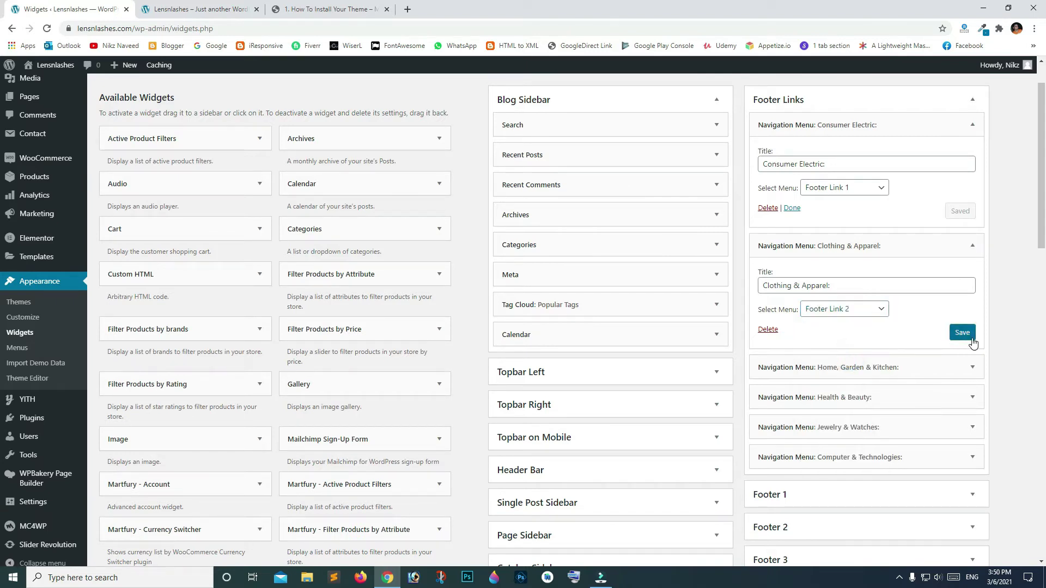
Step: Assign the Footer Link 3 menu to the Home, Garden & Kitchen navigation widget in Footer Links and save it
click(971, 369)
scroll(926, 360, down, 2)
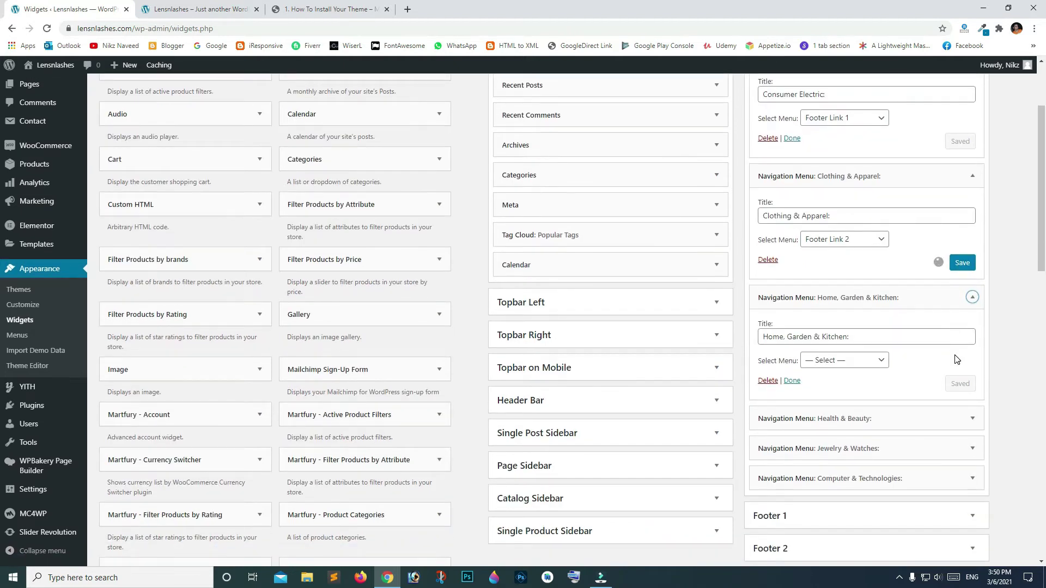
click(878, 355)
click(844, 405)
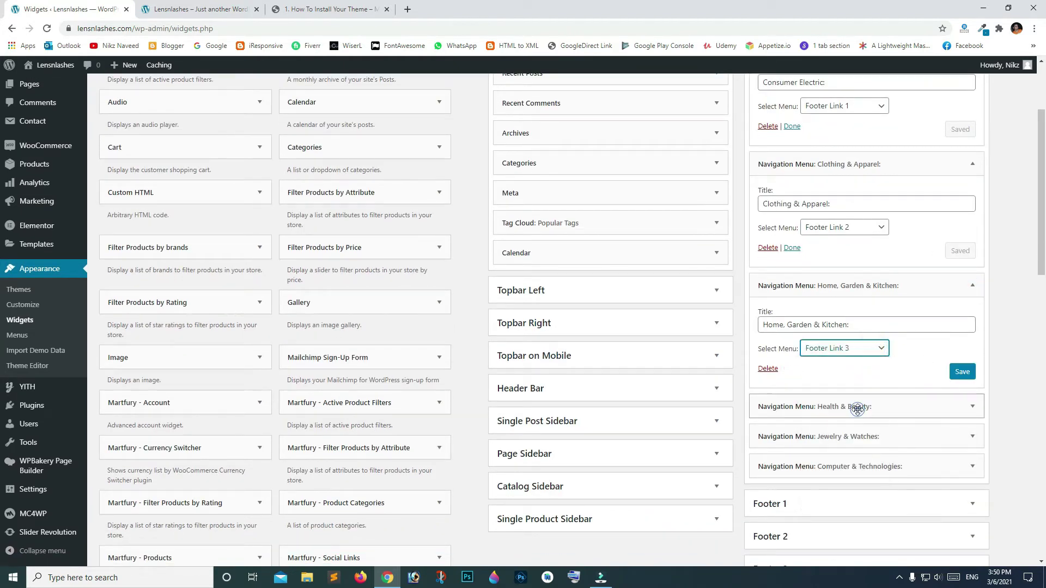
click(962, 371)
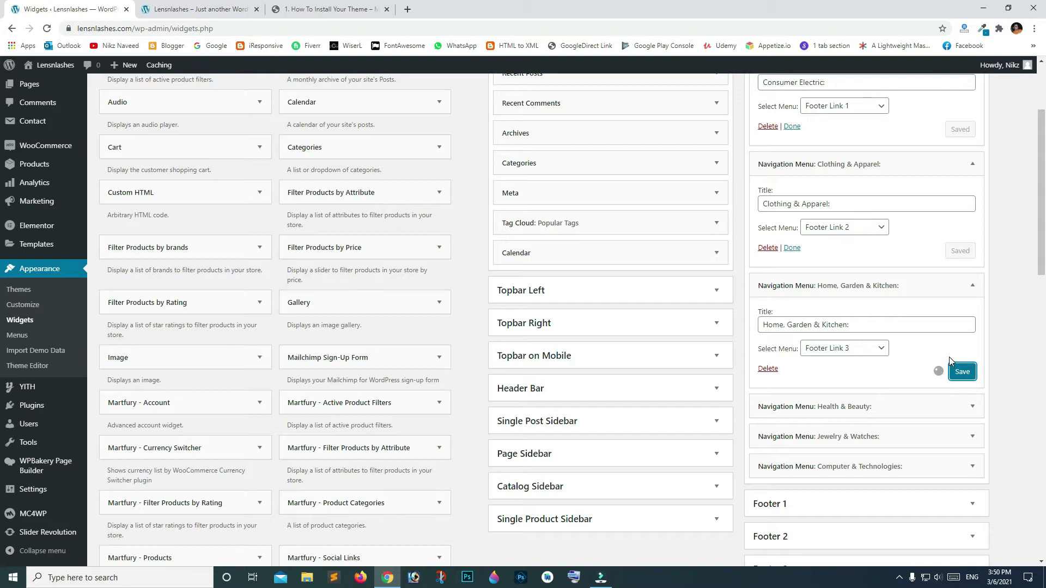
Step: Expand the Footer 1 area, and set Footer 2's Quick Links navigation widget to the Footer Widget 2 menu and save it
scroll(948, 354, down, 1)
scroll(945, 348, down, 1)
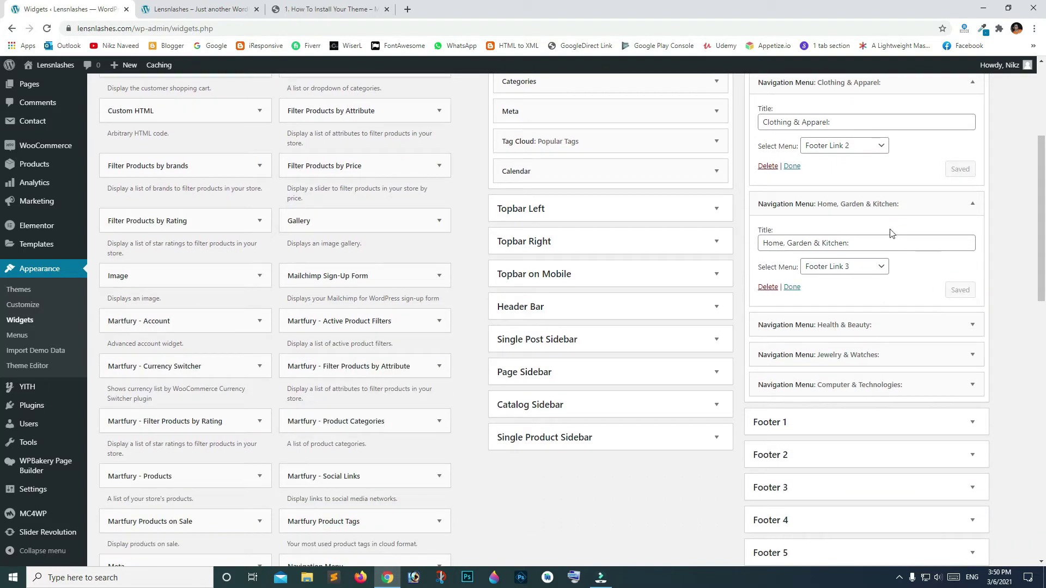
scroll(899, 235, down, 2)
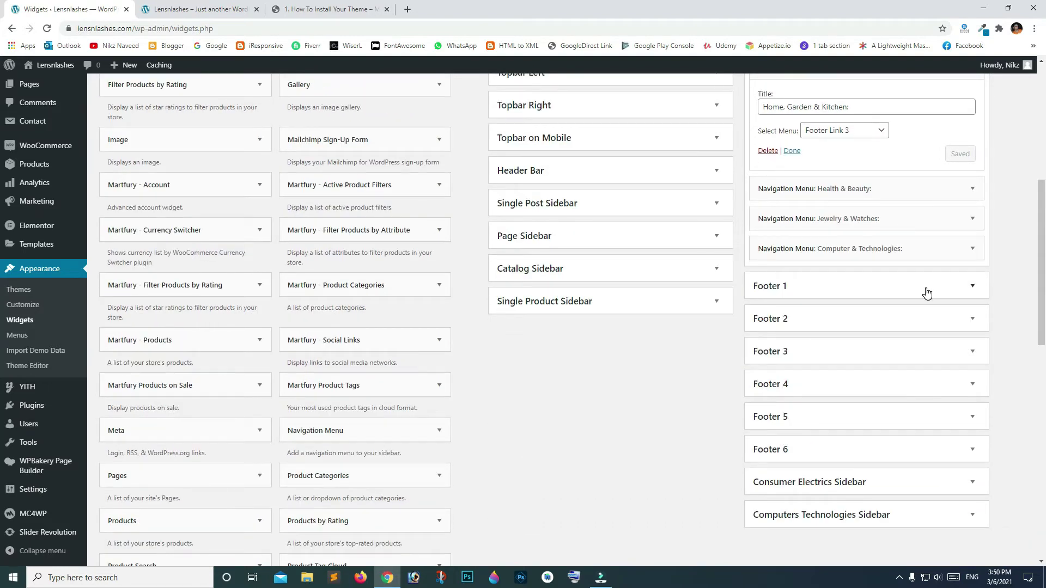
click(973, 286)
scroll(972, 303, down, 1)
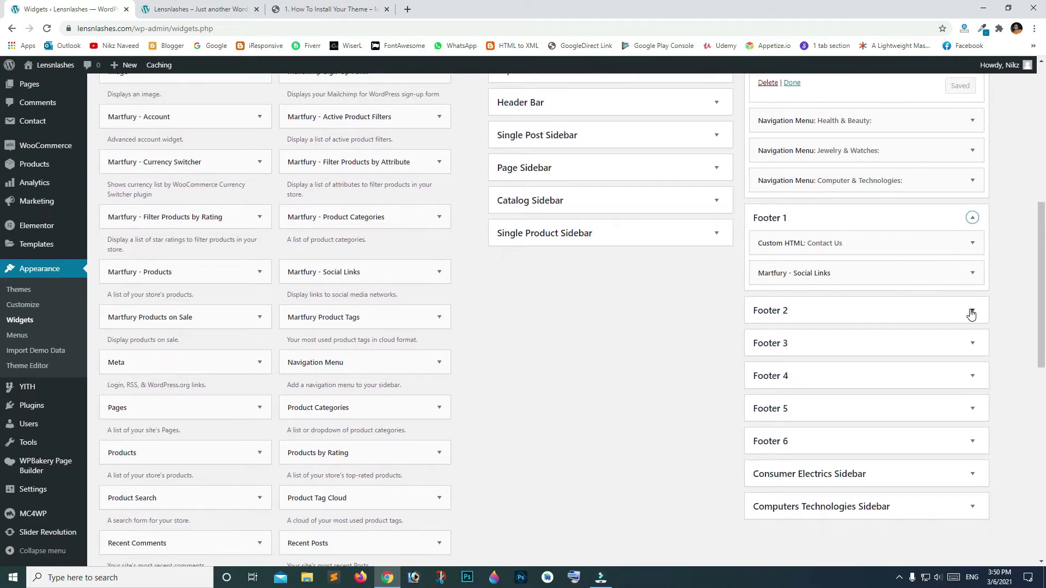
click(973, 318)
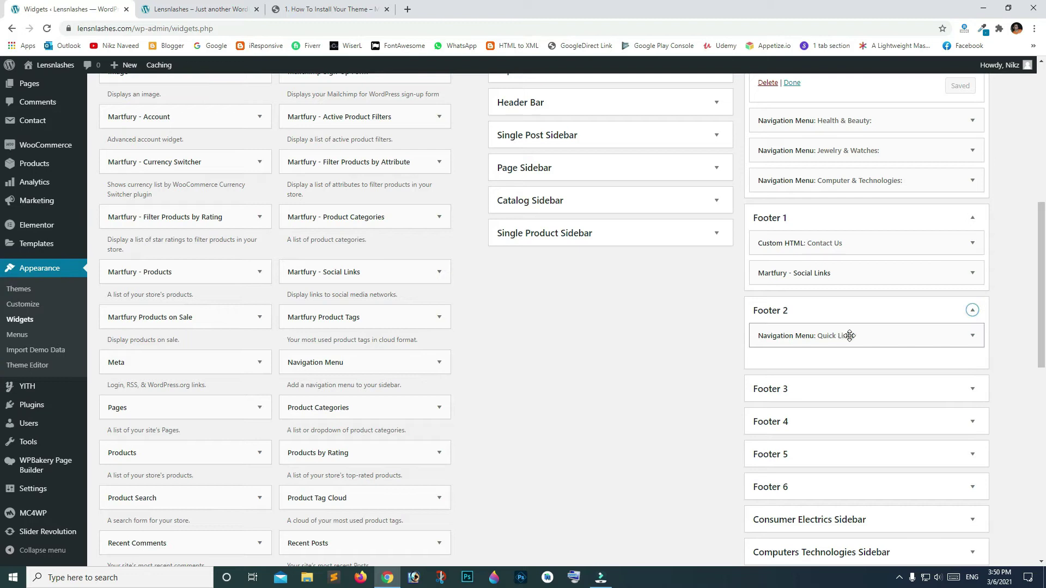
click(973, 336)
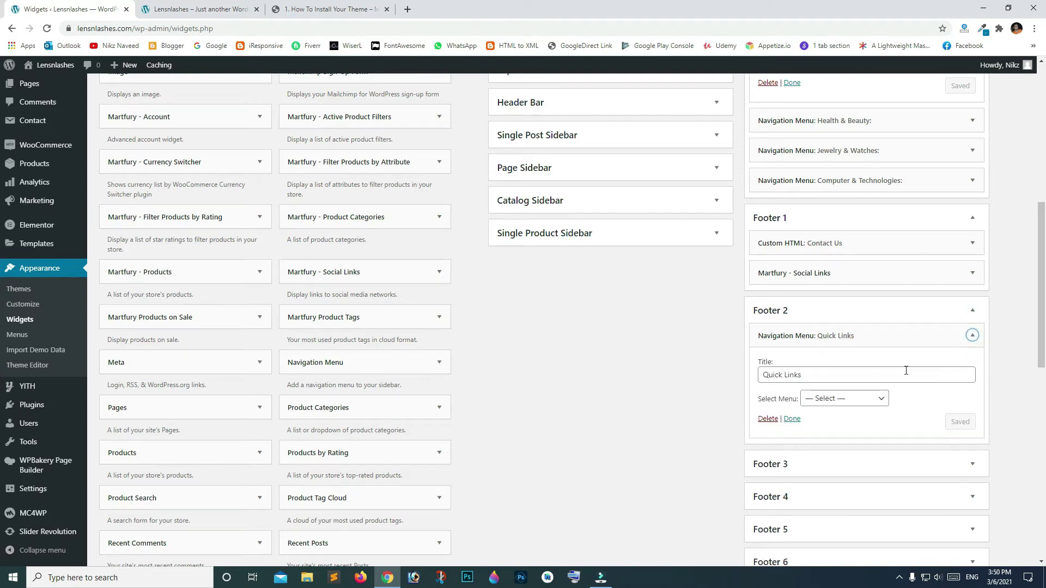
click(841, 404)
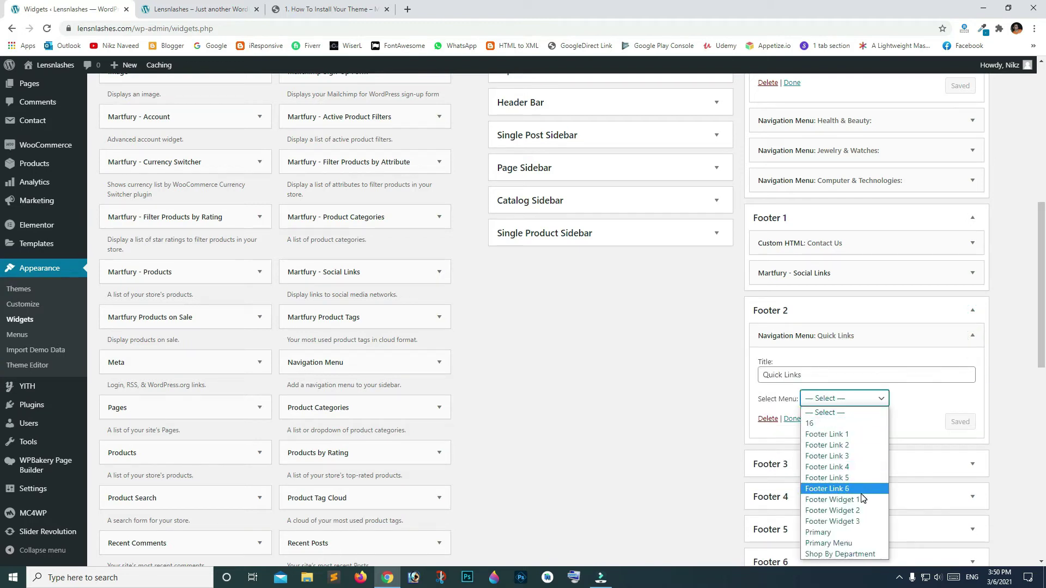
click(839, 510)
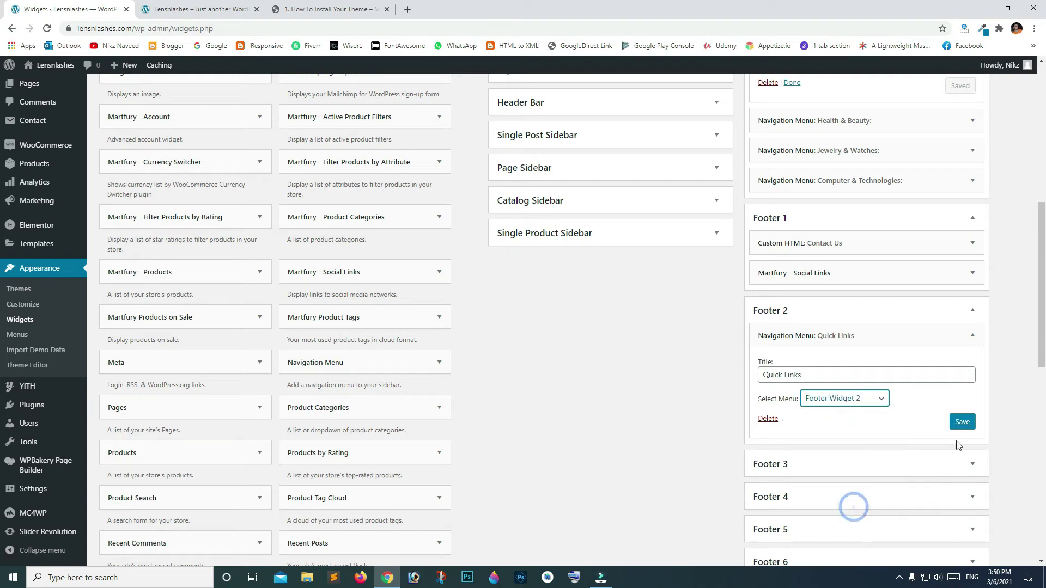
click(963, 423)
Step: Set the Company navigation widget in the Footer 3 area to the Footer Widget 3 menu and save it
scroll(975, 436, down, 1)
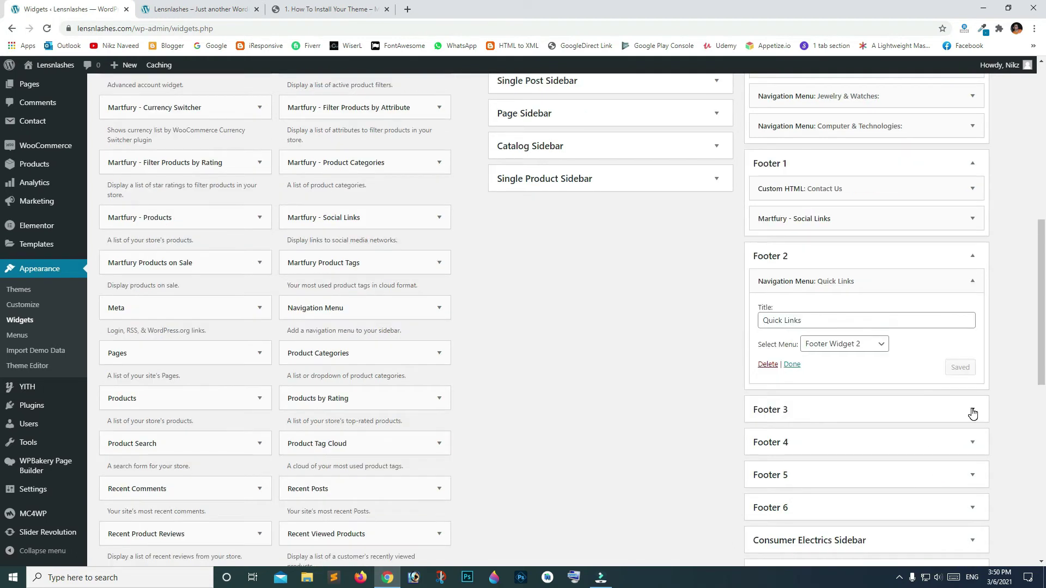
click(973, 406)
scroll(972, 417, down, 2)
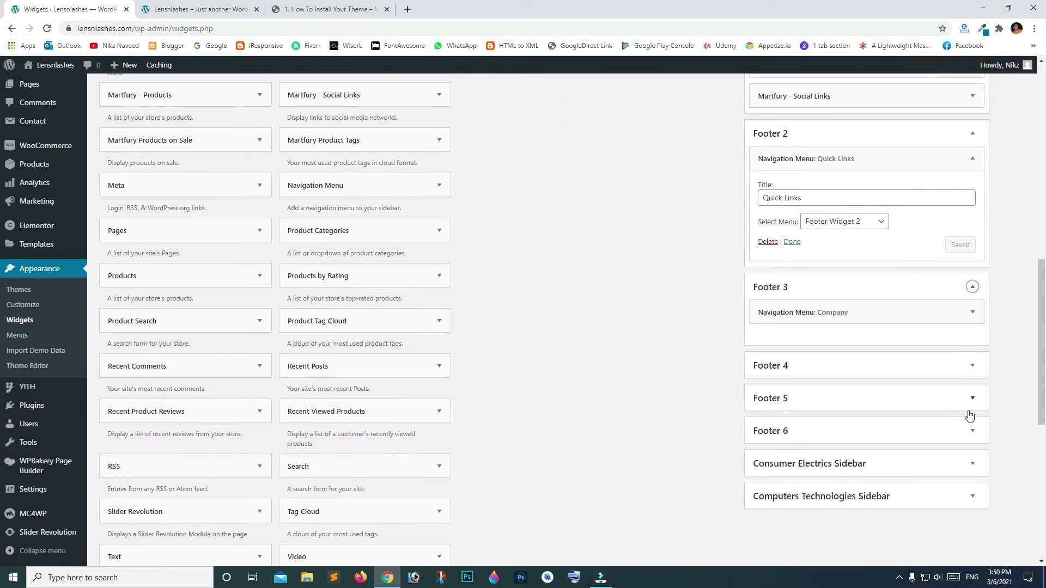
click(973, 312)
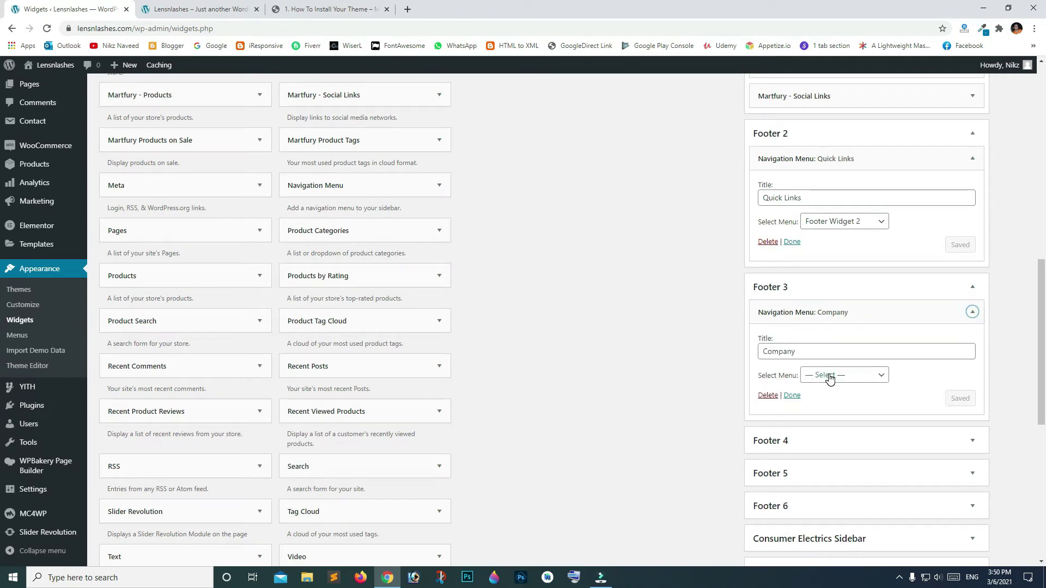
click(828, 377)
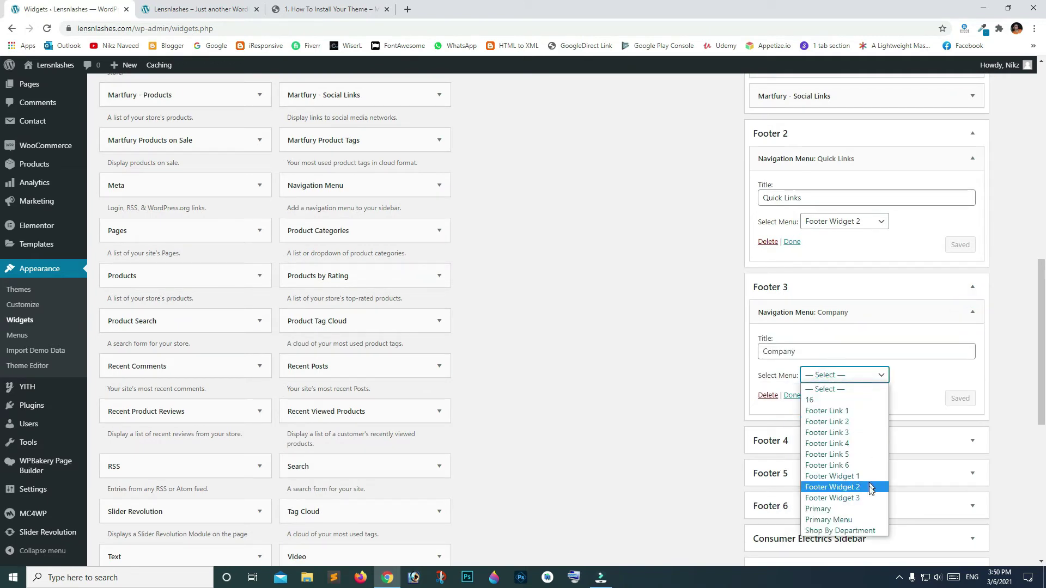
click(858, 498)
click(962, 398)
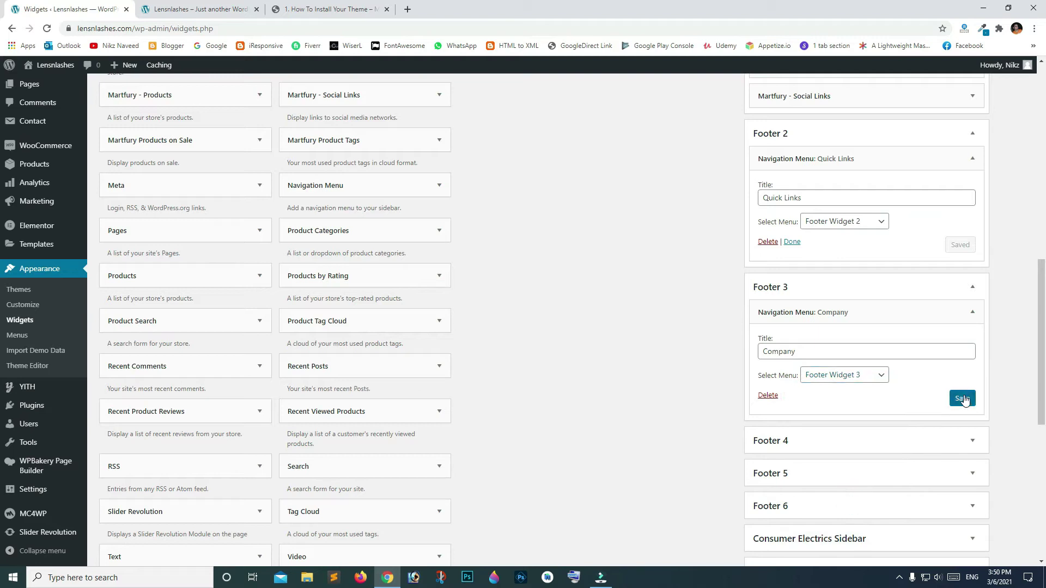
Step: Reload the store homepage, check the menus in its footer, and return to the top of the page
click(200, 10)
key(F5)
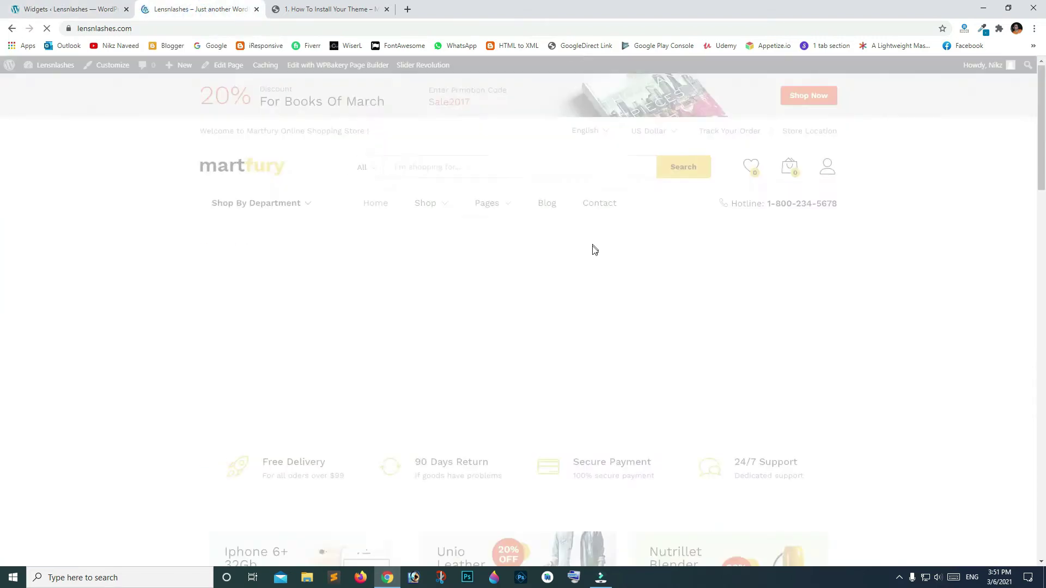
scroll(532, 256, down, 1)
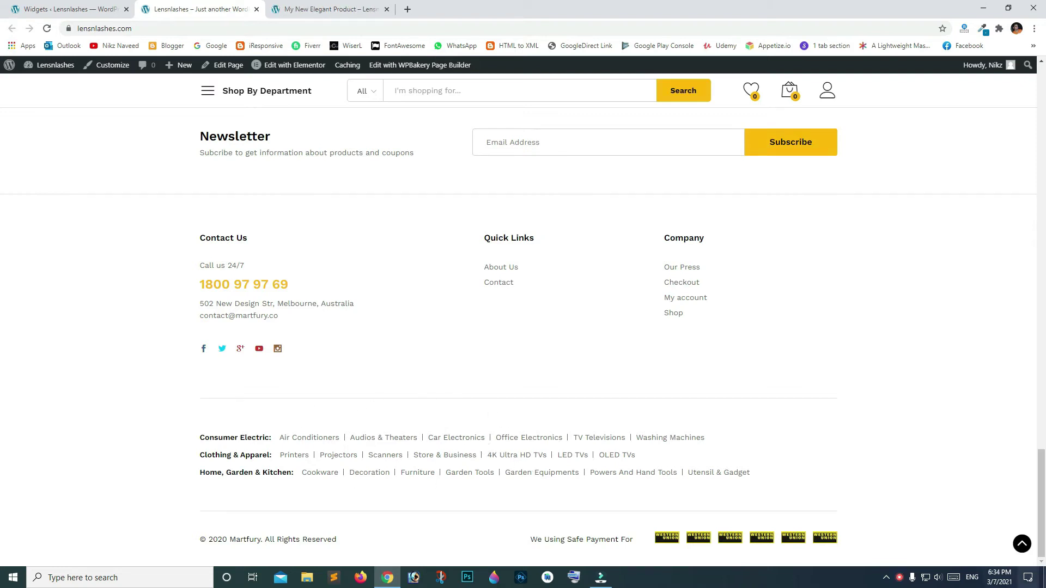
click(1022, 542)
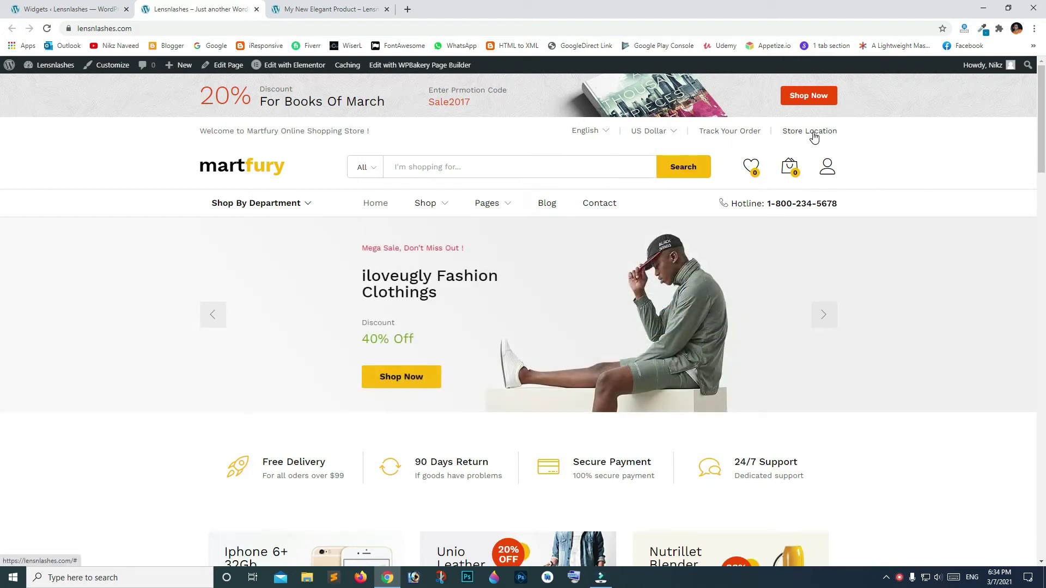
Step: Return to the Widgets page and examine the content of the Custom HTML widget in the Topbar Left area
click(106, 11)
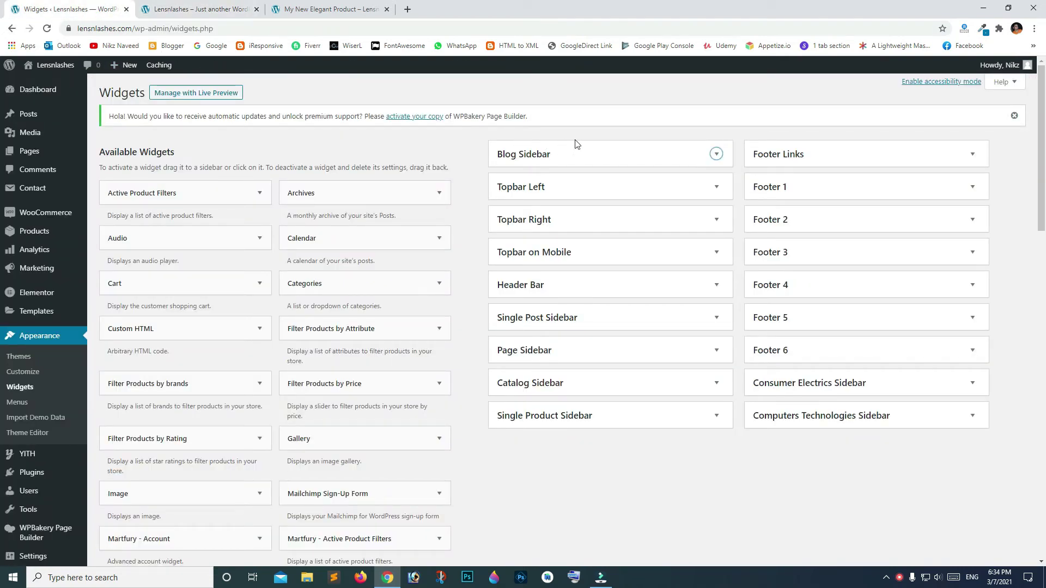
click(716, 187)
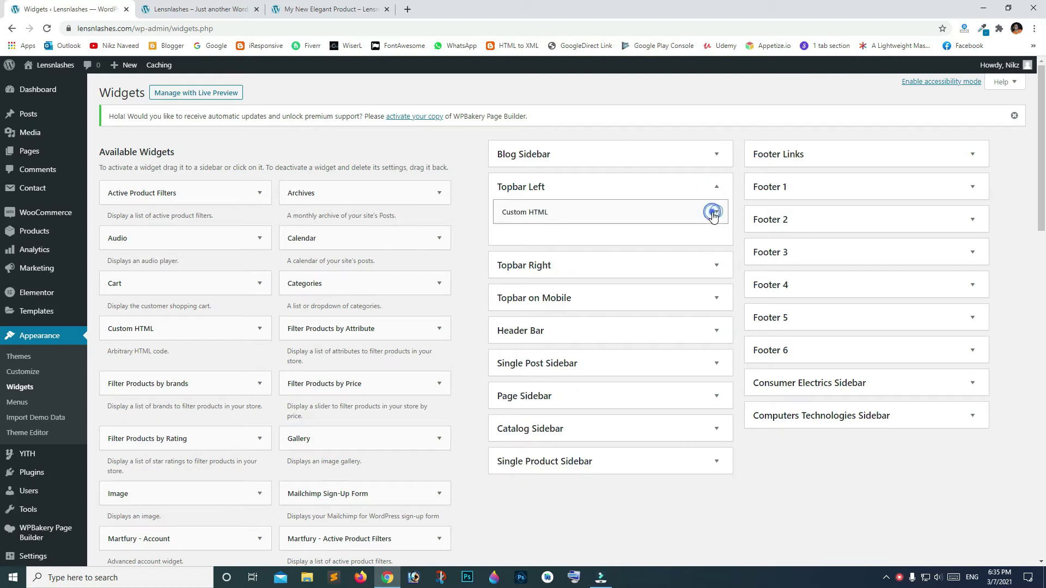
click(714, 213)
scroll(714, 301, down, 4)
Step: Expand the Topbar Right area and examine the content of each of its four Custom HTML widgets
click(717, 299)
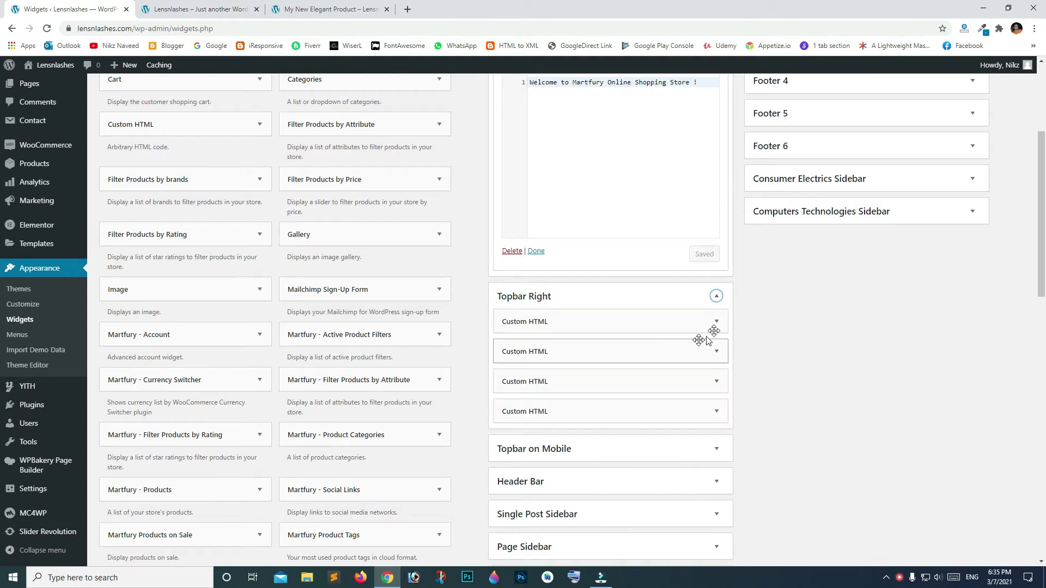
click(716, 321)
scroll(725, 316, down, 2)
scroll(681, 349, down, 5)
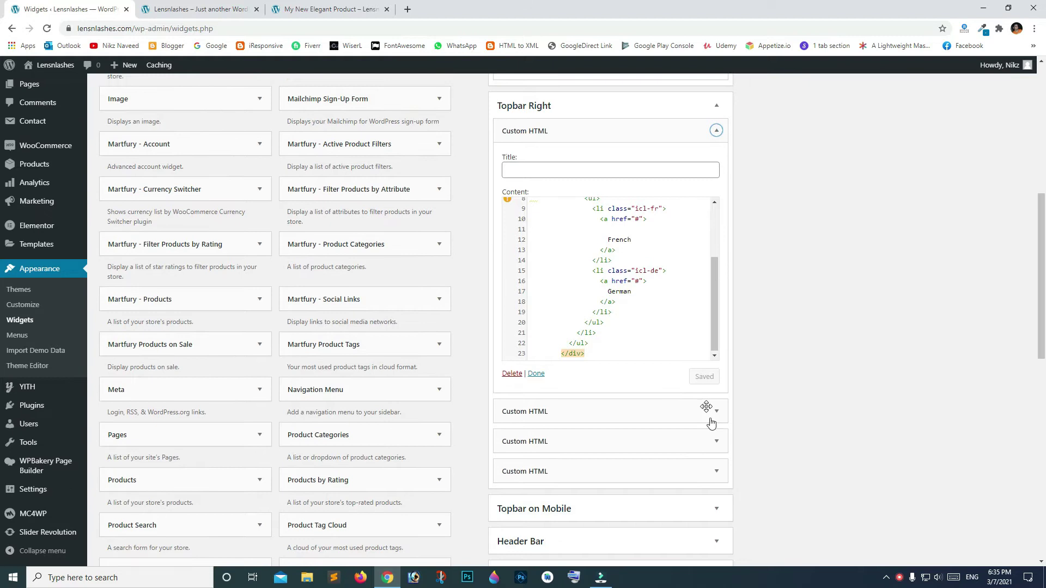
click(717, 412)
scroll(720, 414, down, 3)
scroll(720, 416, down, 3)
click(717, 421)
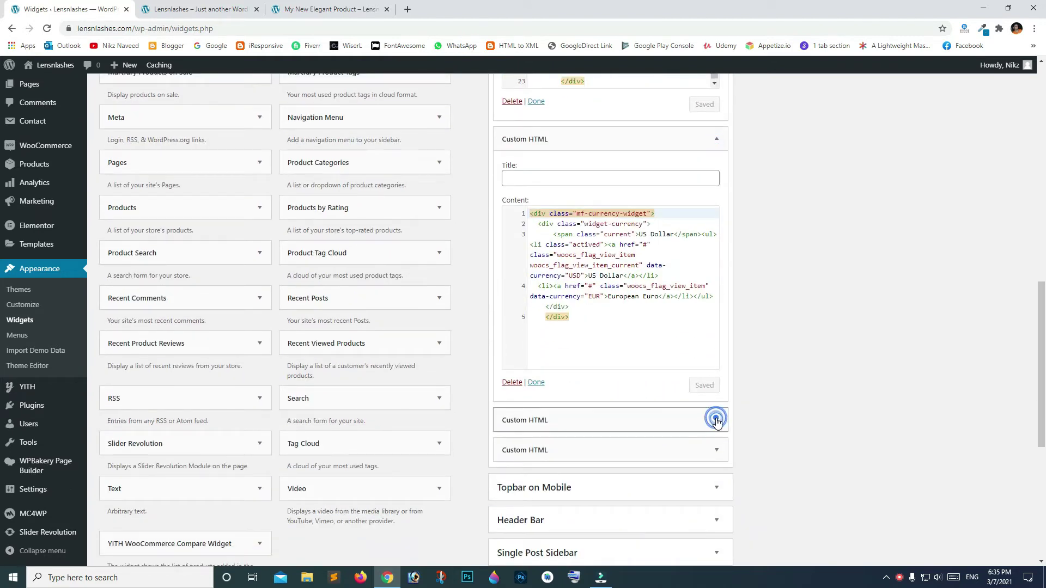
scroll(708, 436, down, 4)
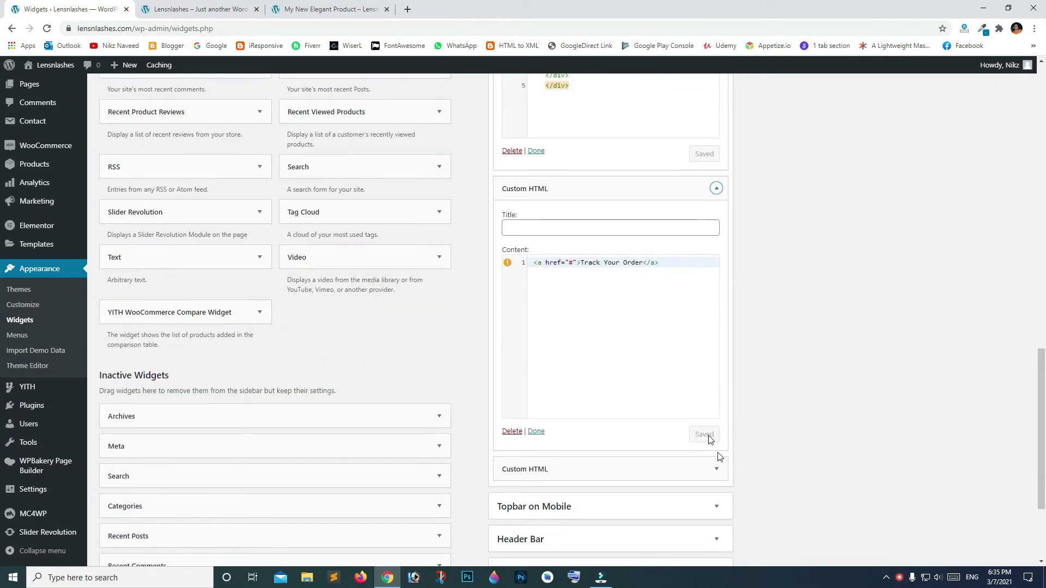
click(716, 474)
scroll(701, 420, down, 5)
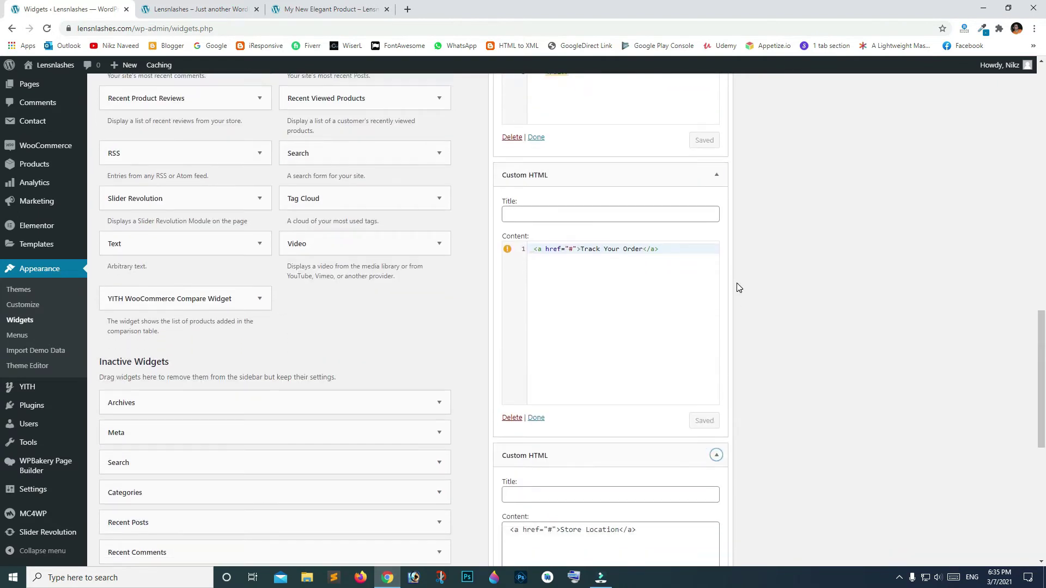
Step: Expand the Header Bar area and examine the hotline content in its Custom HTML widget
scroll(612, 373, down, 2)
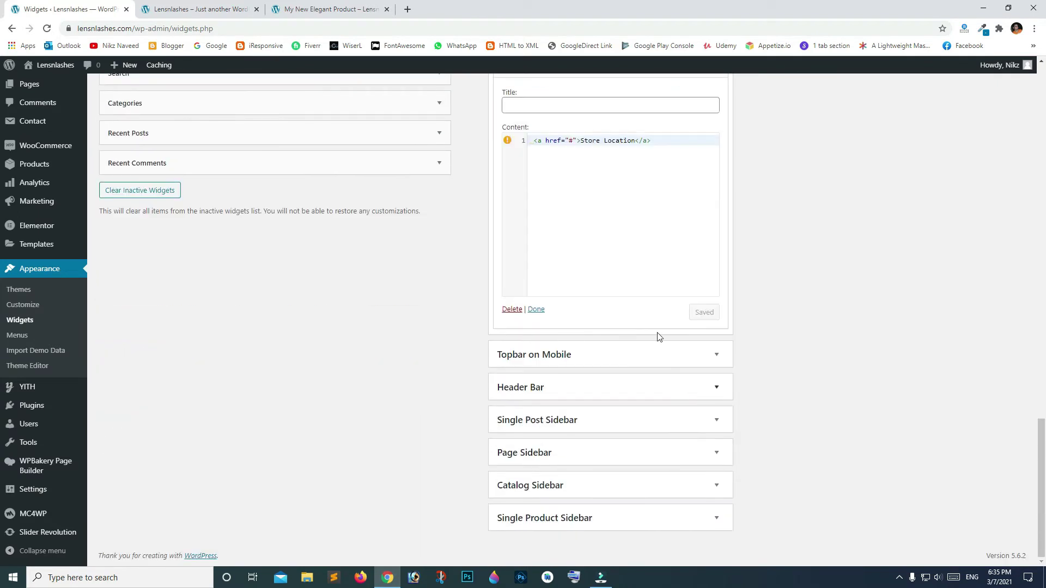
click(716, 391)
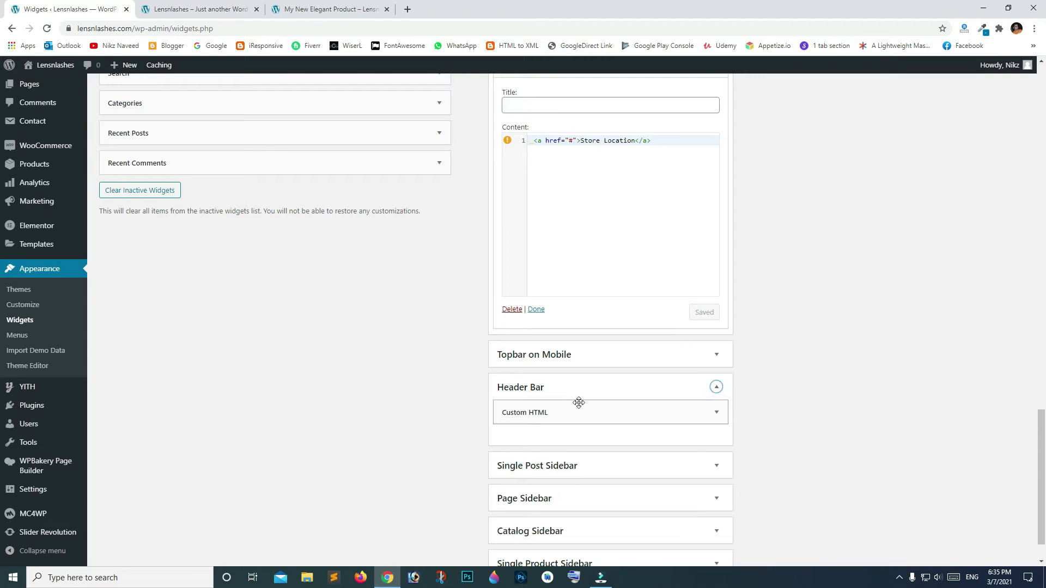
click(718, 413)
scroll(721, 416, down, 3)
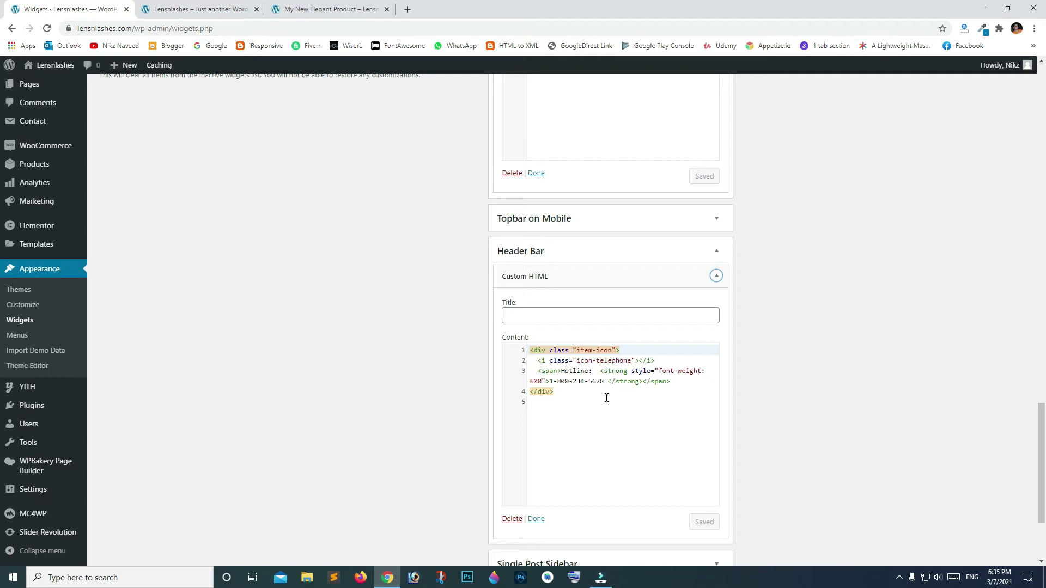
Step: Expand the Catalog Sidebar and Single Product Sidebar areas and examine which widgets they contain
scroll(638, 377, down, 8)
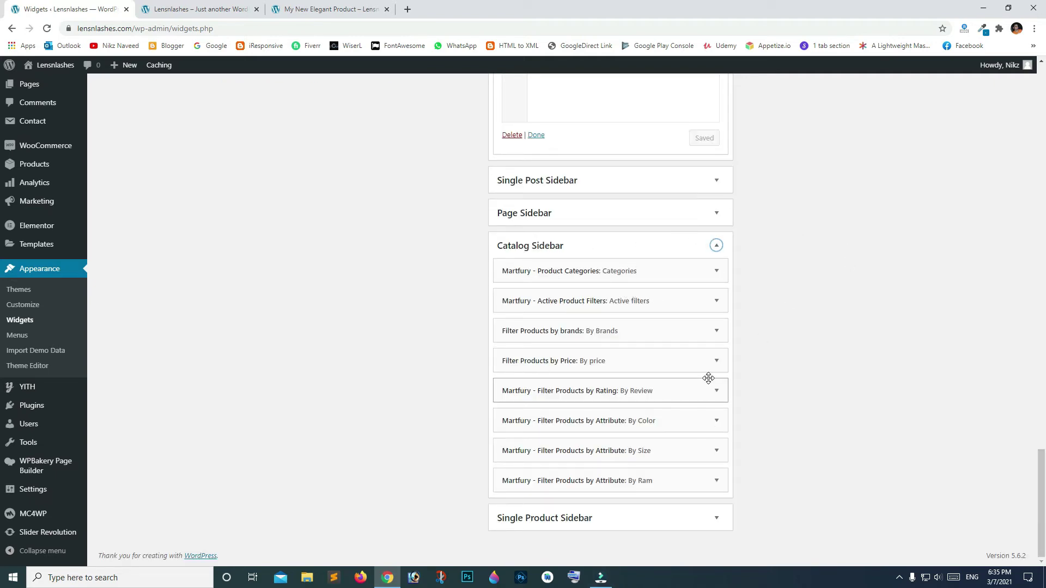
click(718, 521)
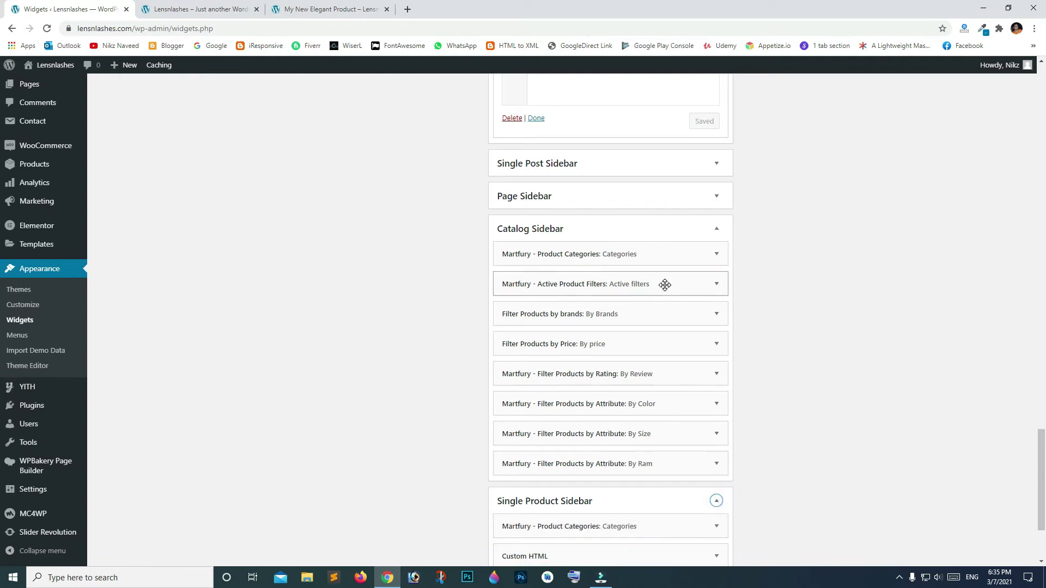
scroll(665, 285, down, 3)
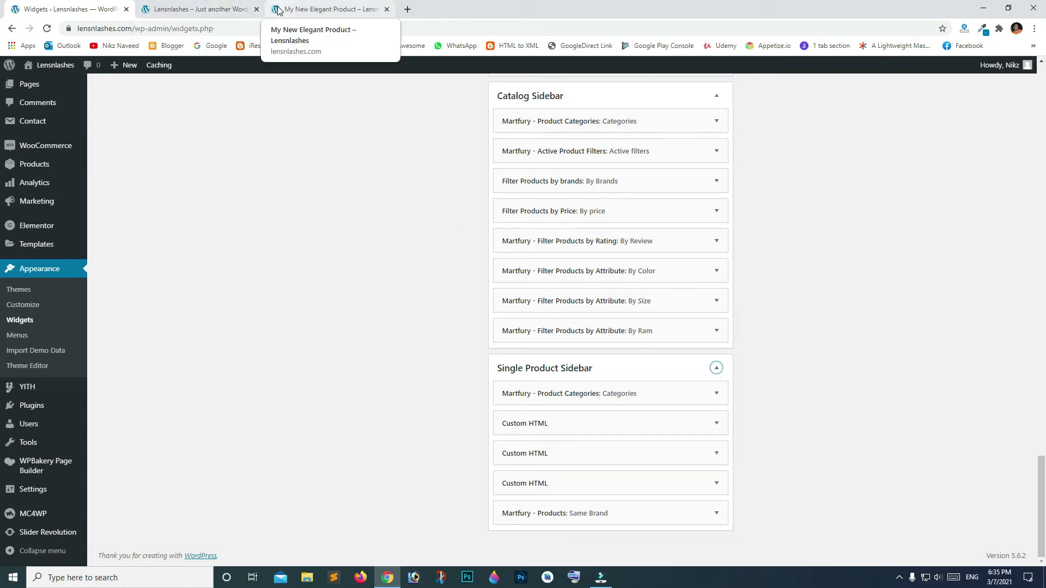
Step: Examine the color and size options on the My New Elegant Product page, and return to the Widgets page
click(327, 9)
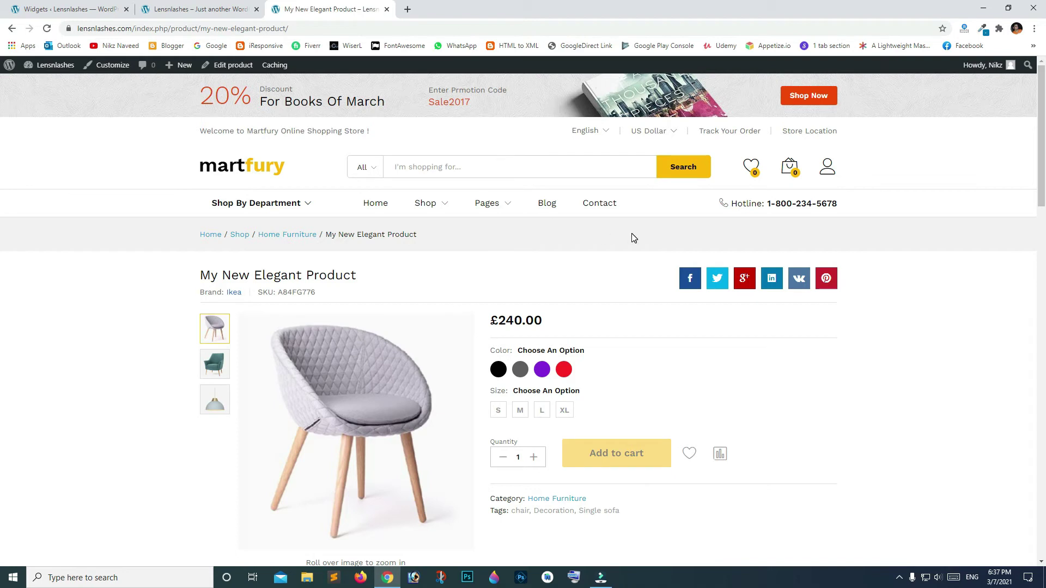
scroll(650, 252, down, 1)
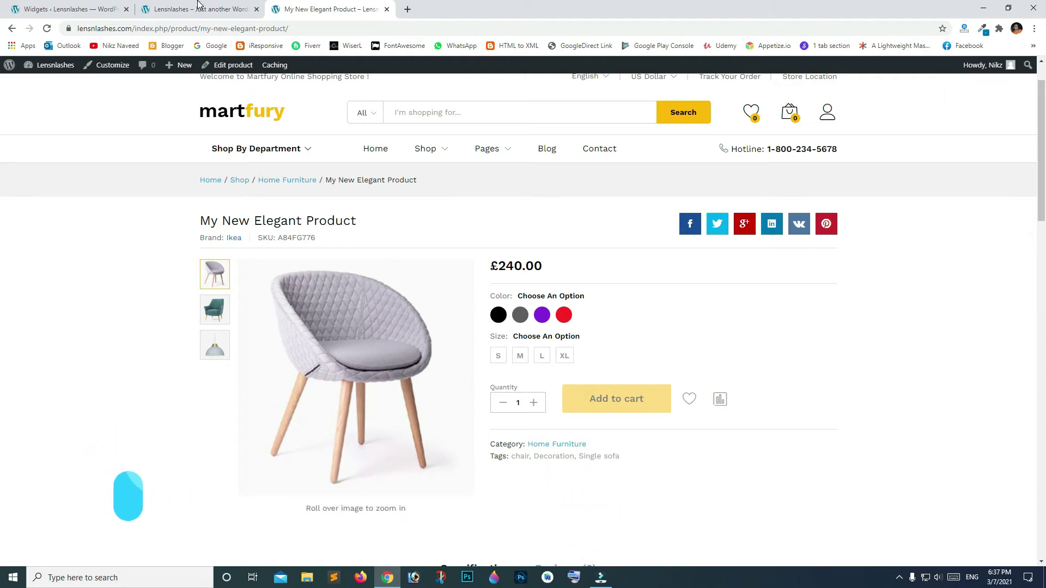
click(94, 11)
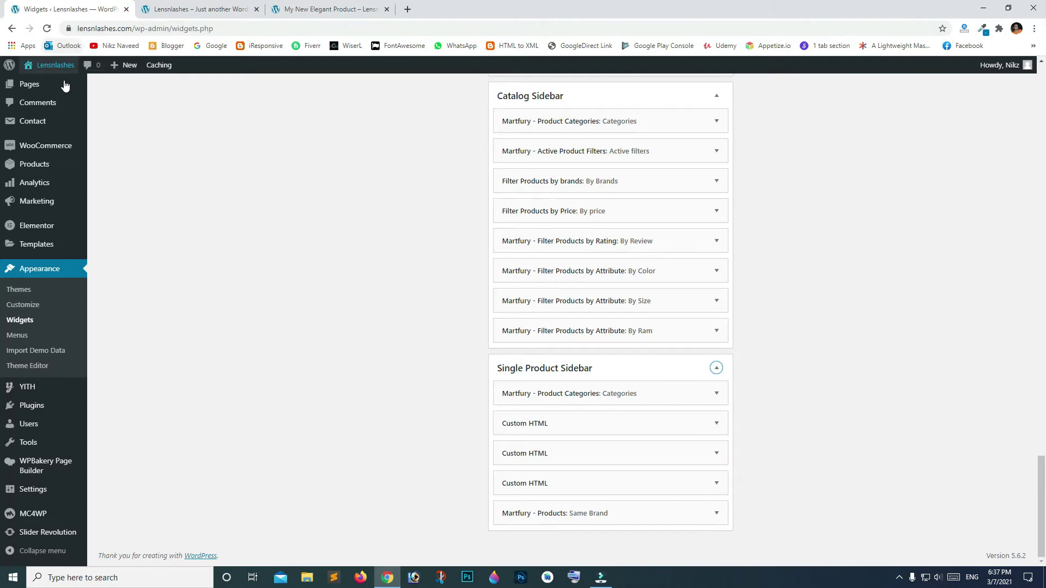
Step: Open the product Attributes page and delete the existing brand and picture attributes
mouse_move(55, 172)
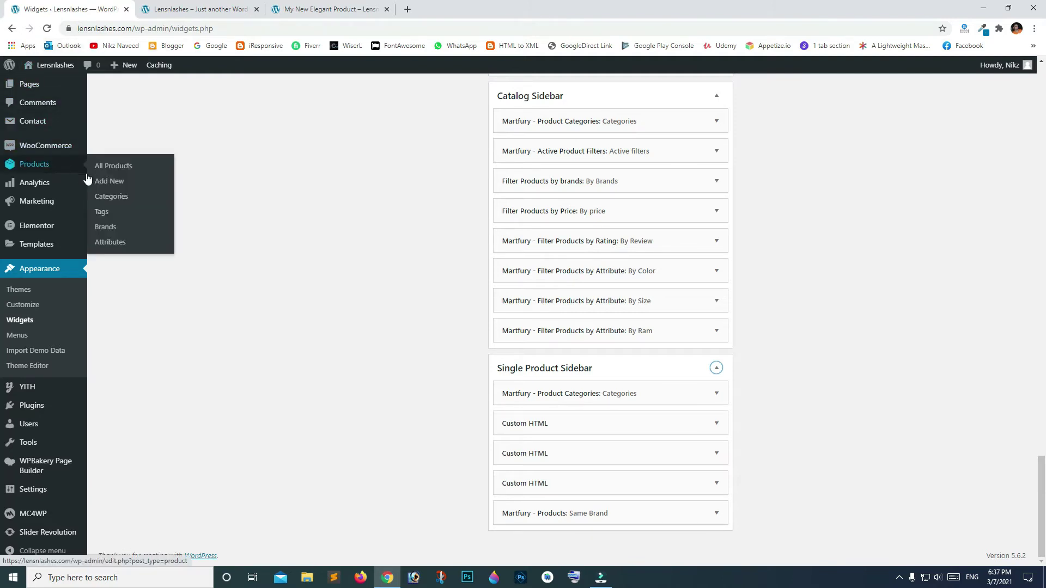
click(121, 245)
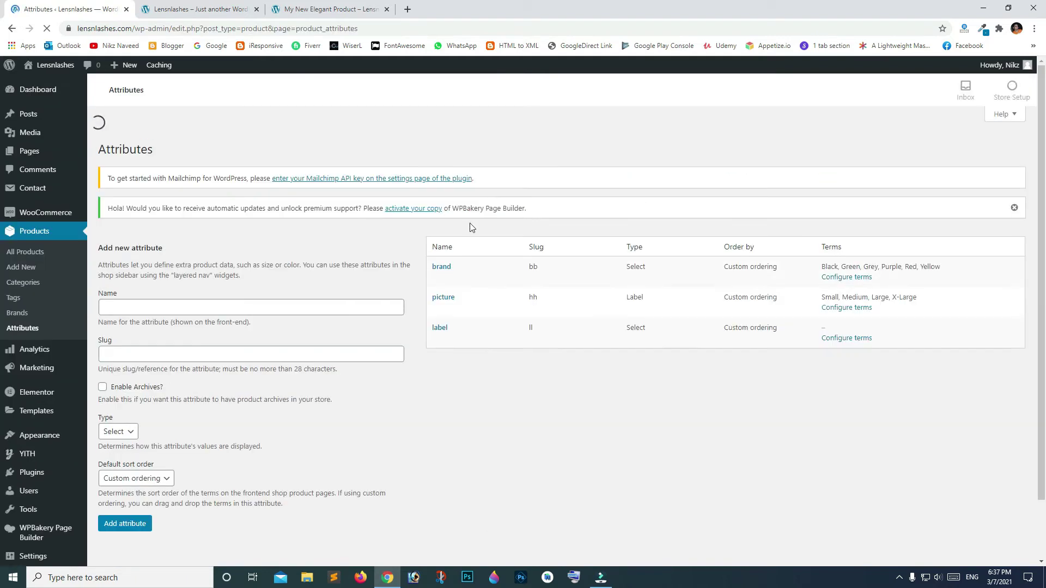
click(459, 255)
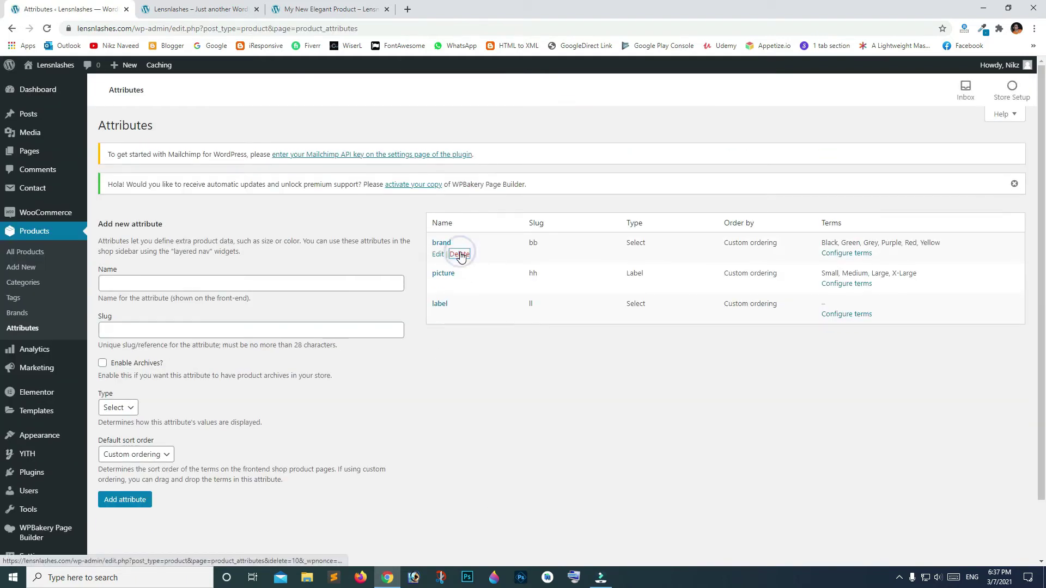
click(575, 90)
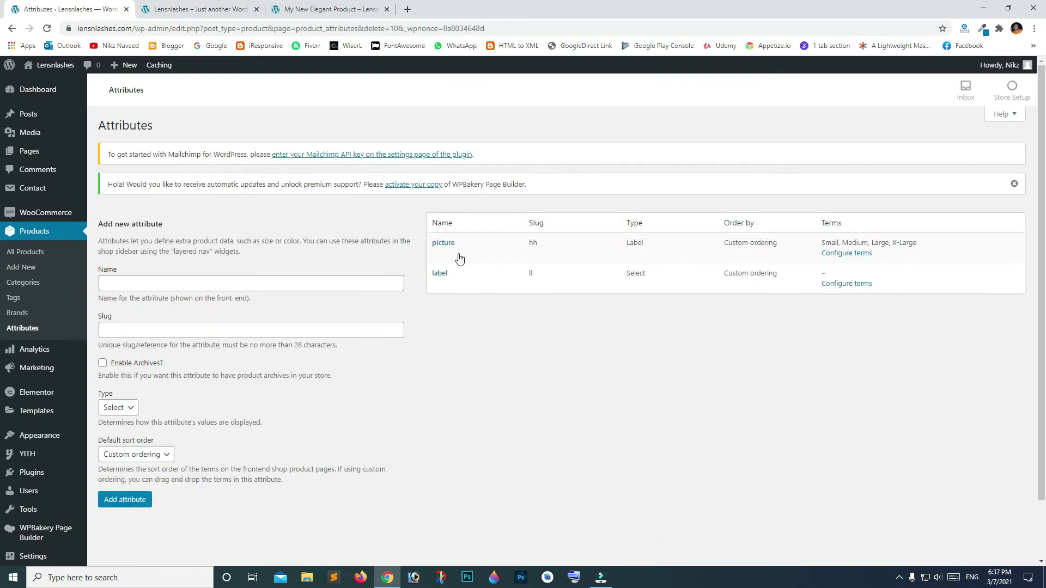
click(459, 257)
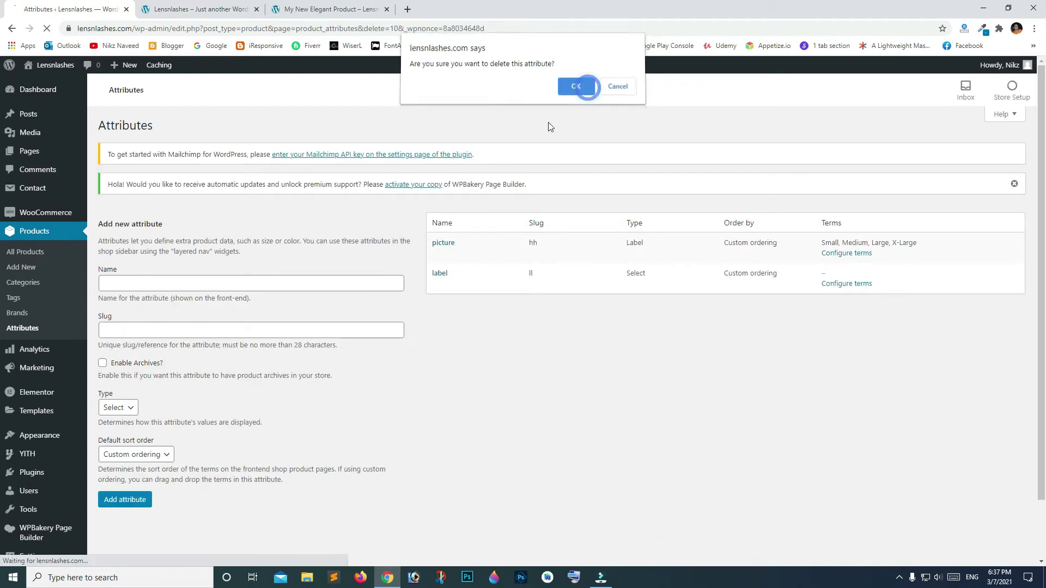
click(575, 88)
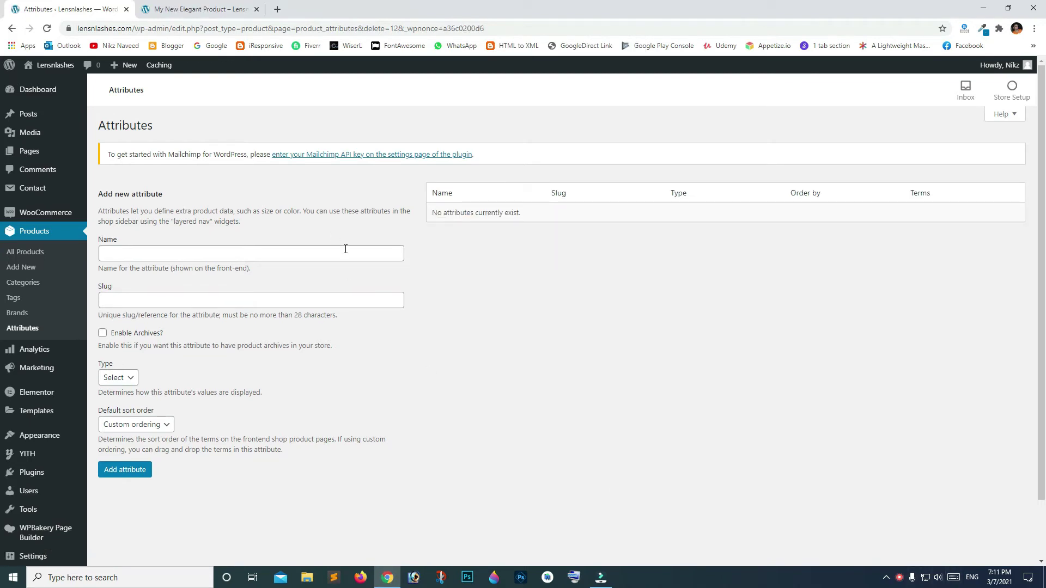
Step: Add a product attribute named Color with the slug color and the type Color
click(345, 249)
text(Color)
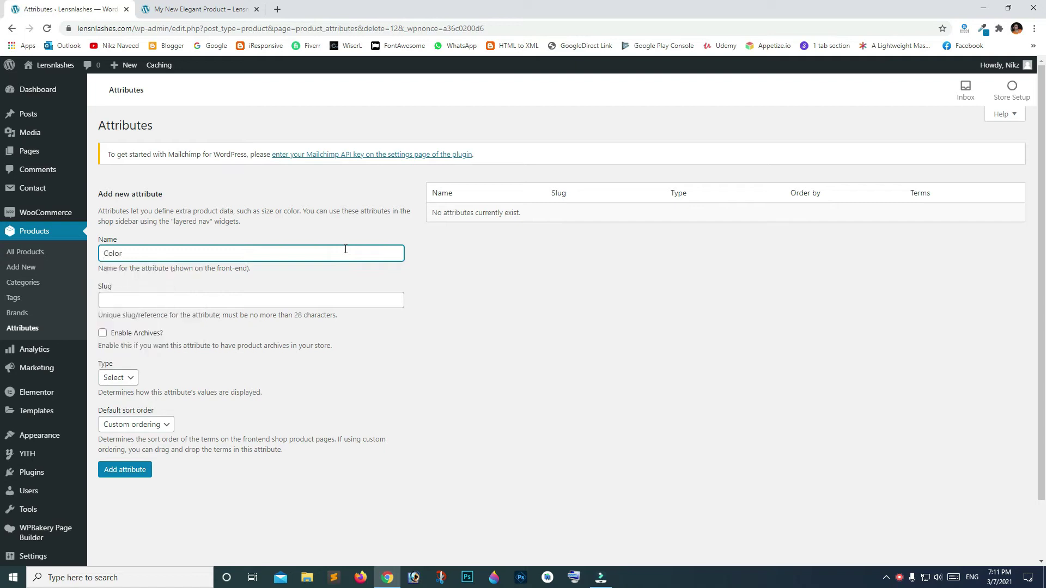
click(316, 302)
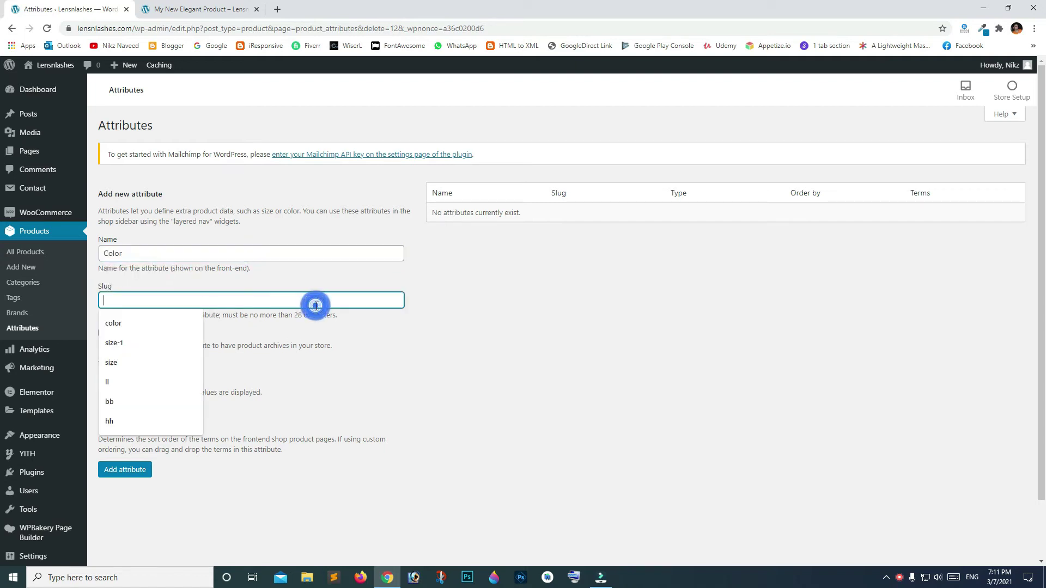
text(color)
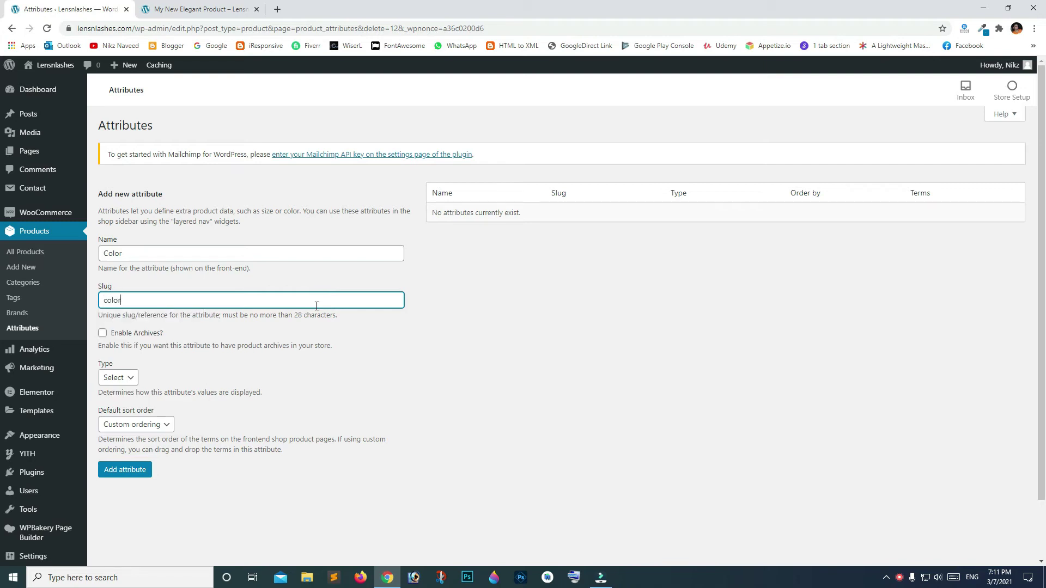
click(117, 379)
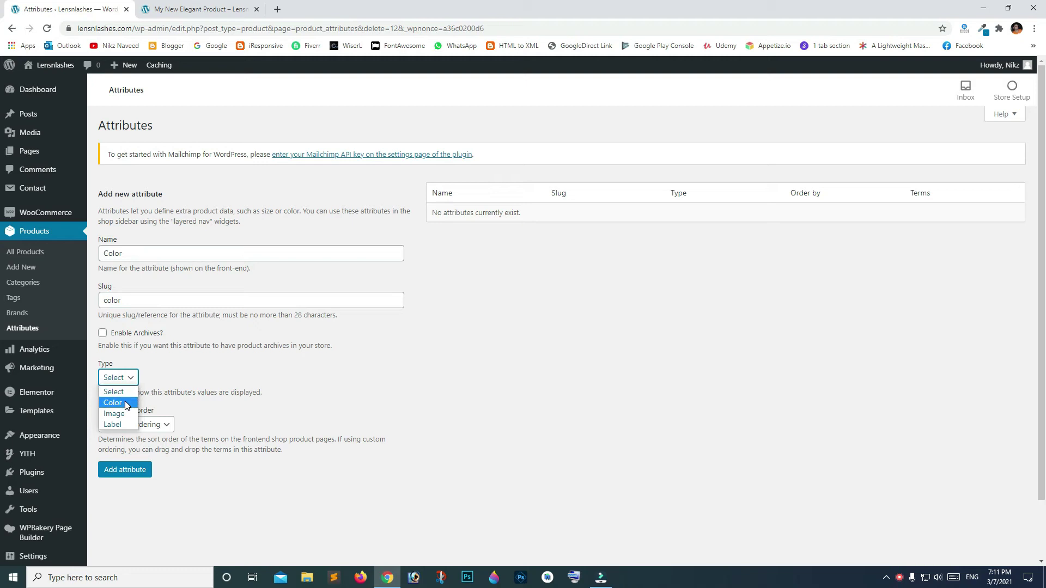
click(126, 404)
click(135, 471)
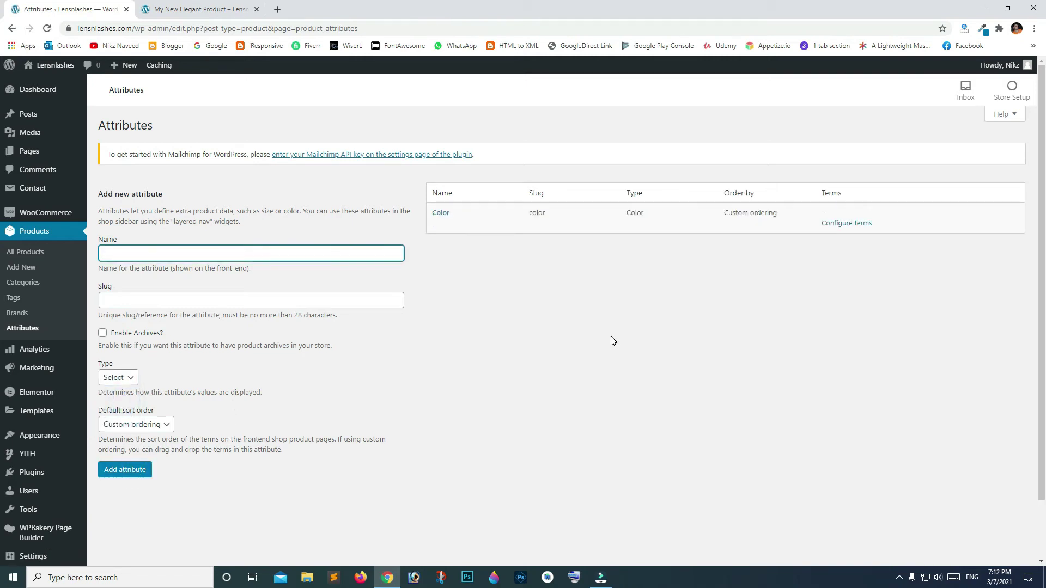
Step: Add a product attribute named Size with the slug size and the type Label
text(C)
key(BackSpace)
text(Size)
click(380, 298)
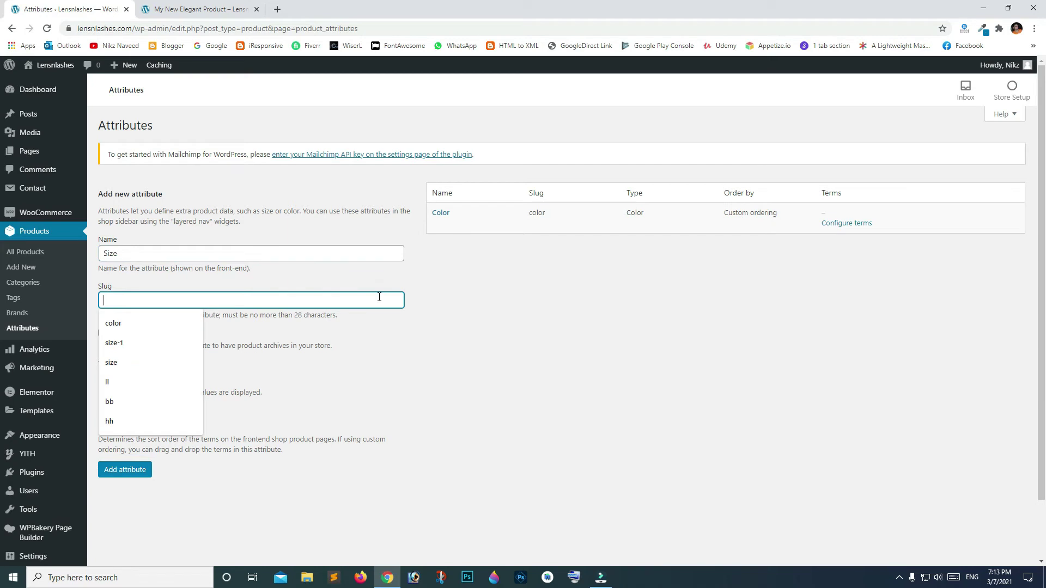
text(size)
click(118, 377)
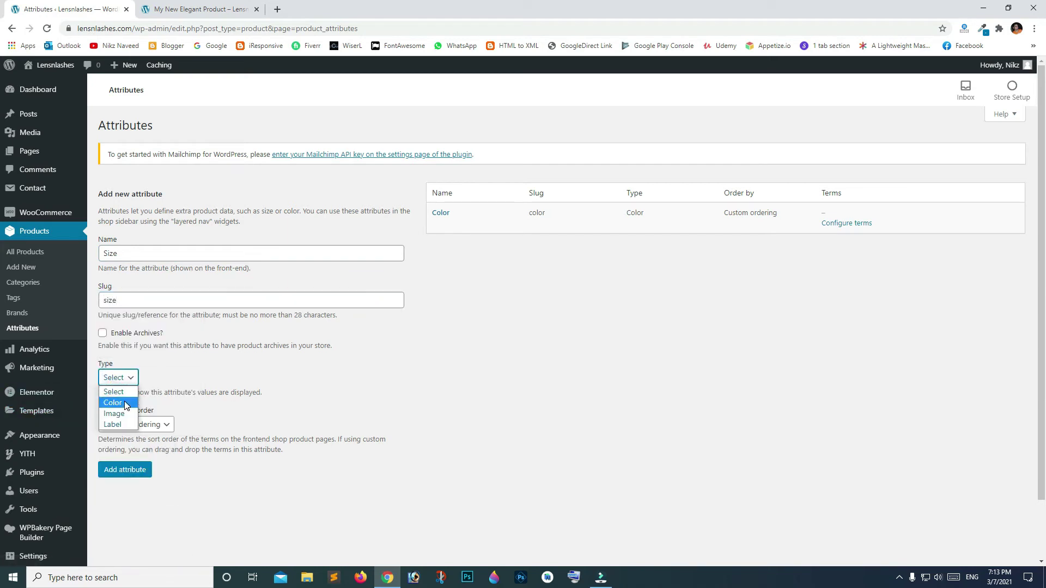
click(114, 424)
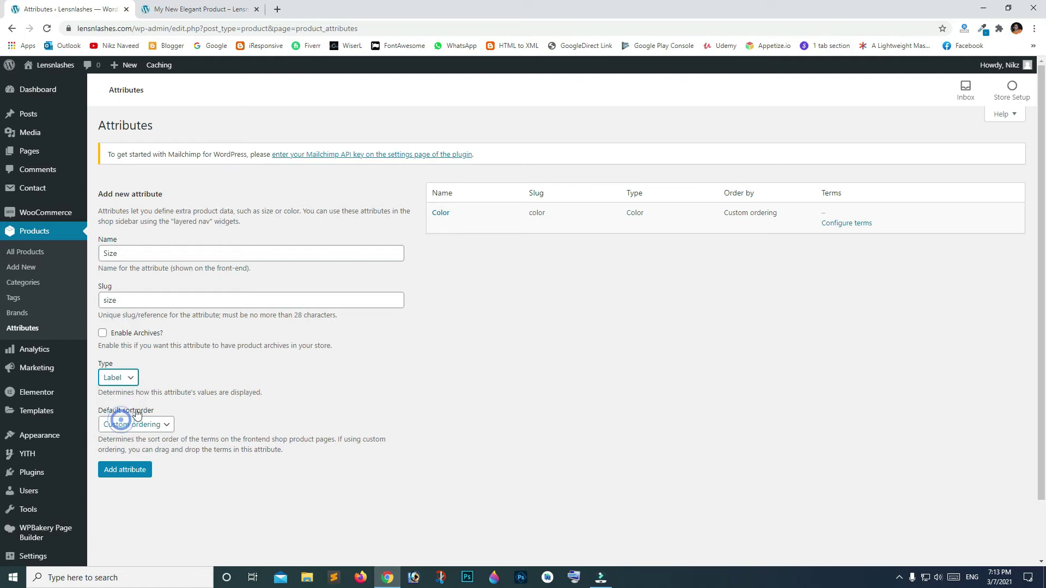
click(137, 471)
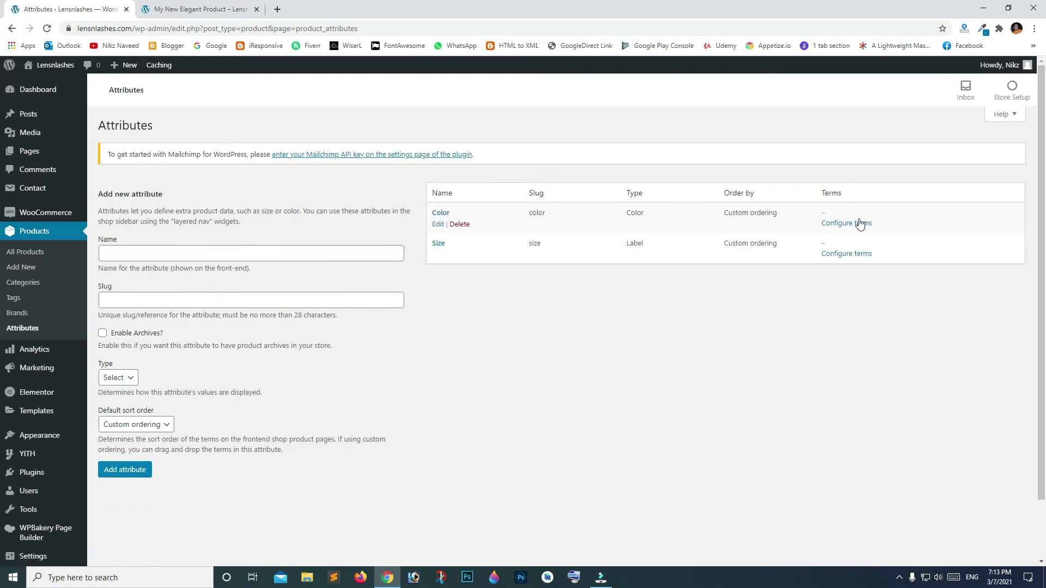
Step: Configure the Color attribute's terms by adding Black with the slug black and the color #000000
click(851, 224)
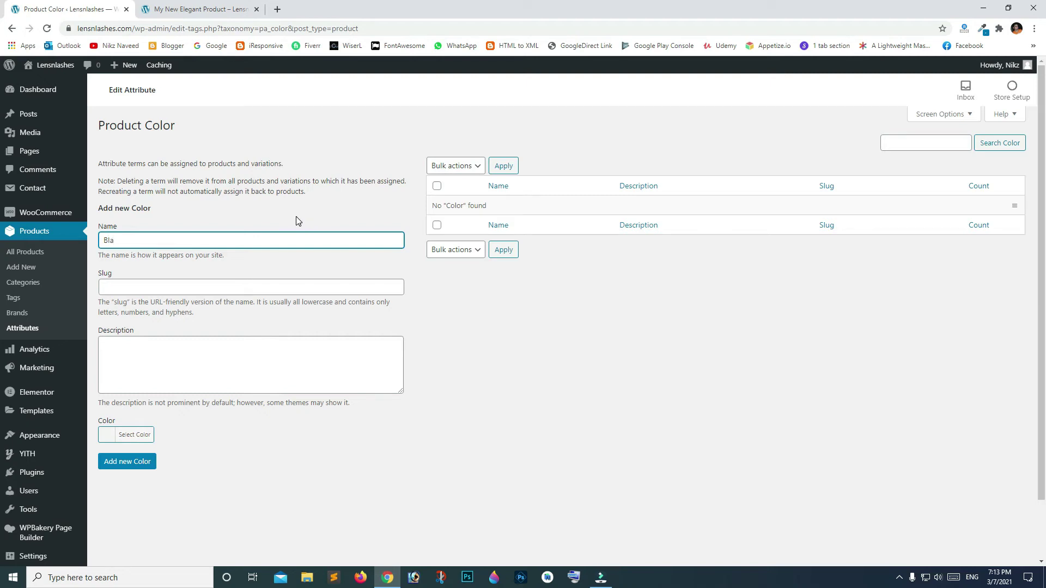
key(Tab)
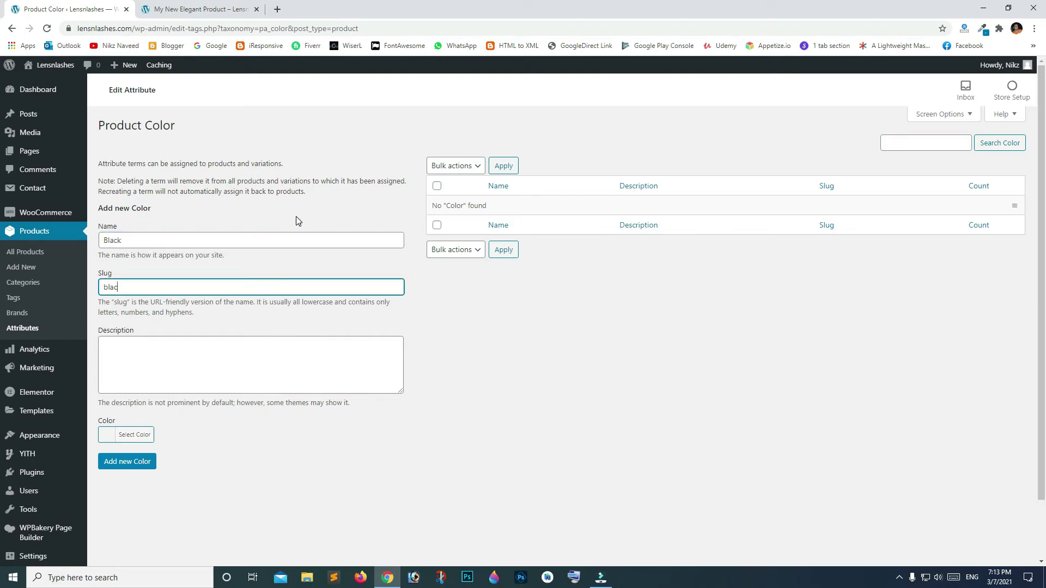
click(134, 435)
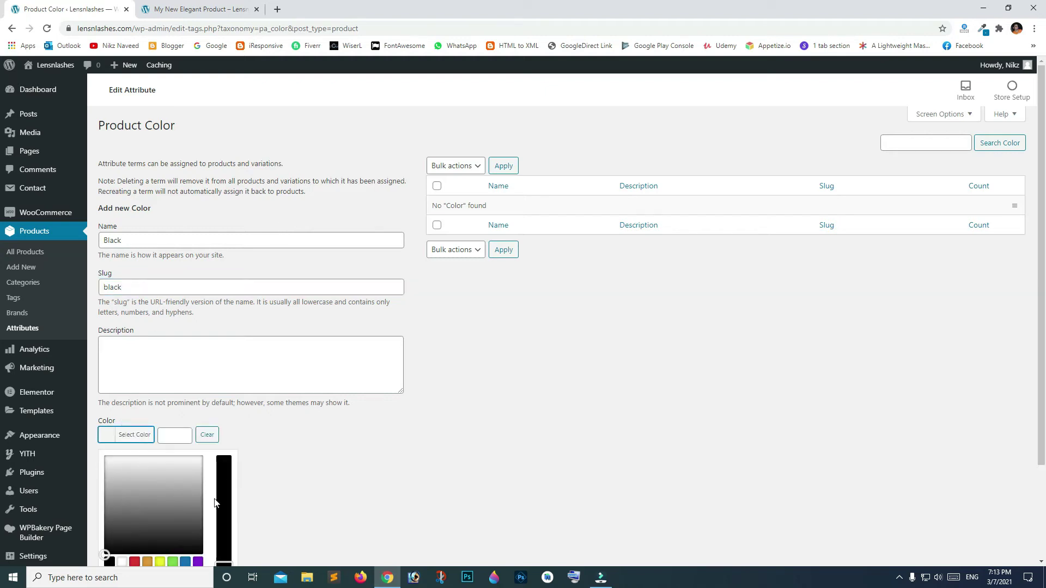
click(109, 562)
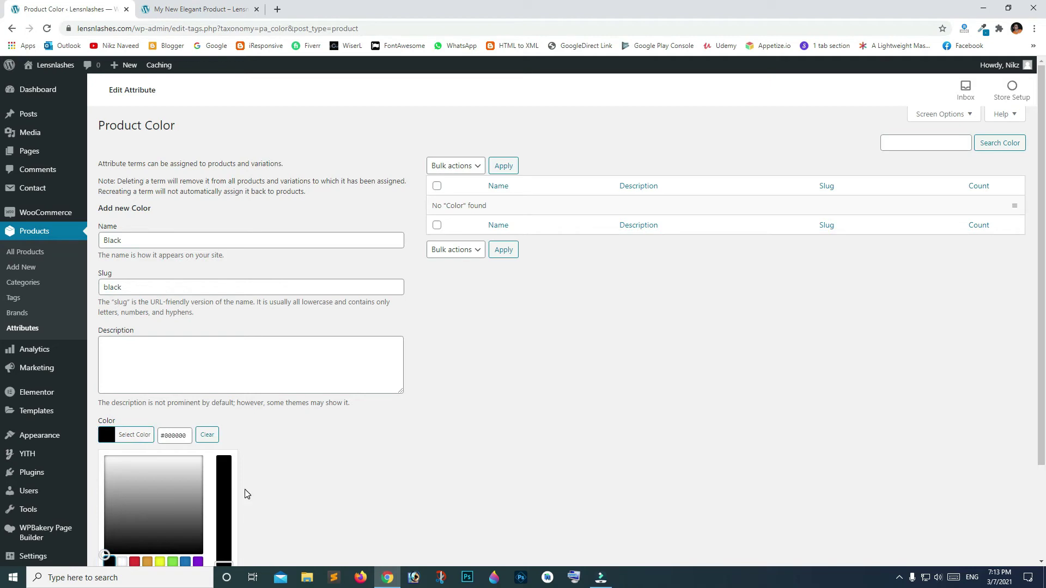
scroll(243, 491, down, 2)
click(136, 505)
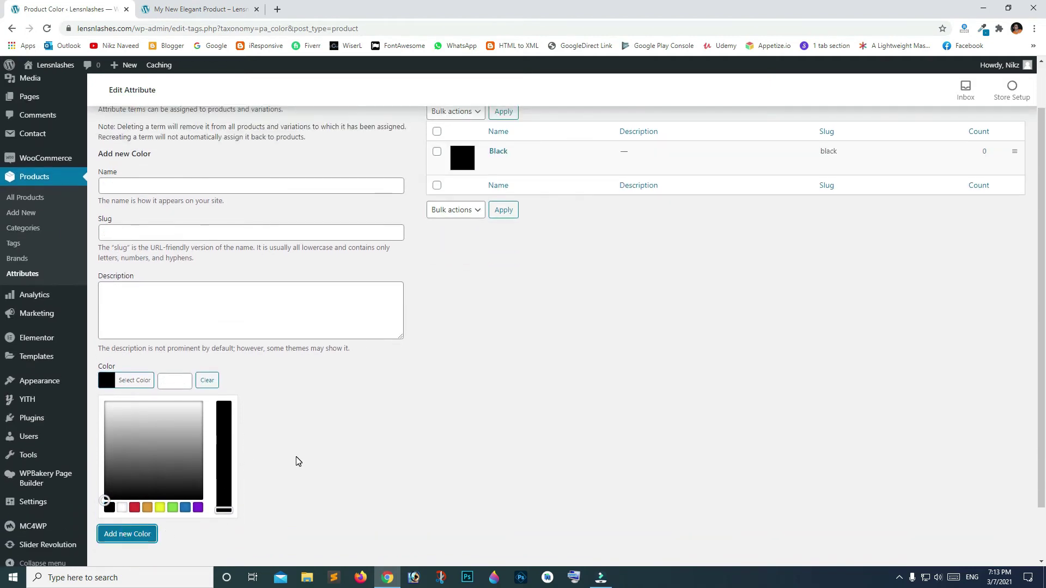
Step: Add a Purple term to the Color attribute with the slug purple and the color #8224e3
click(146, 183)
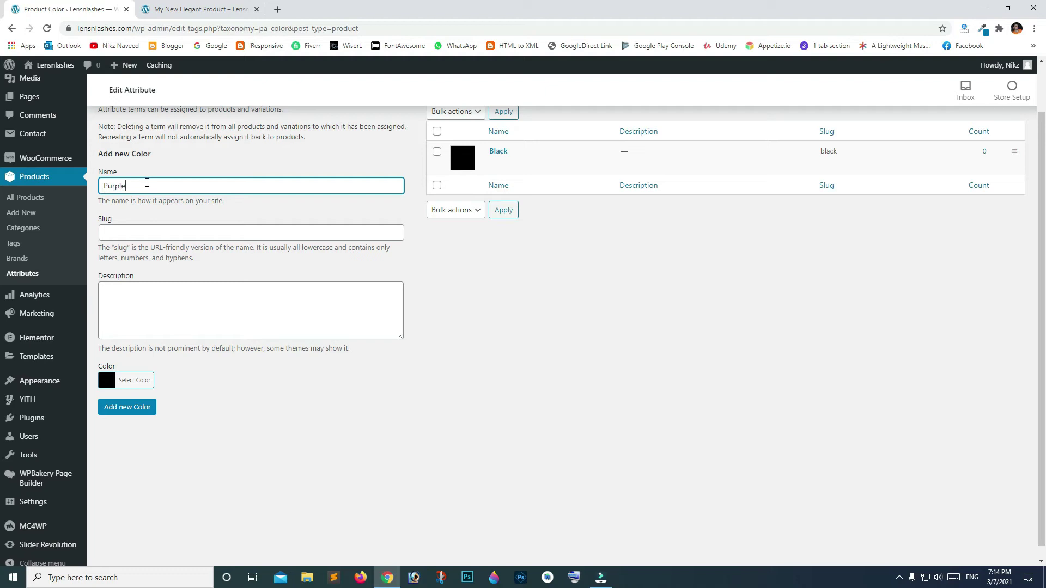
key(Tab)
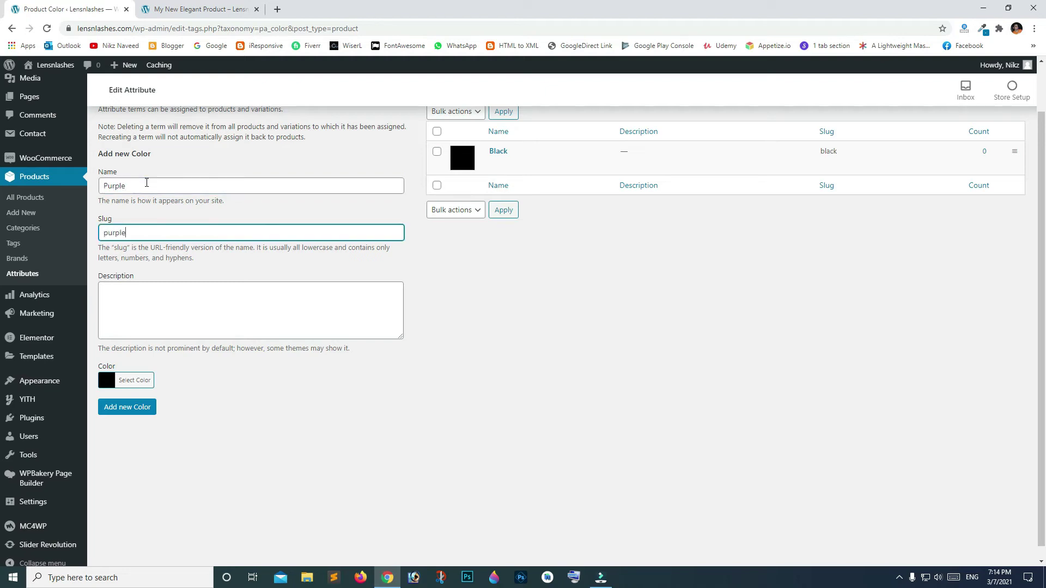
click(146, 383)
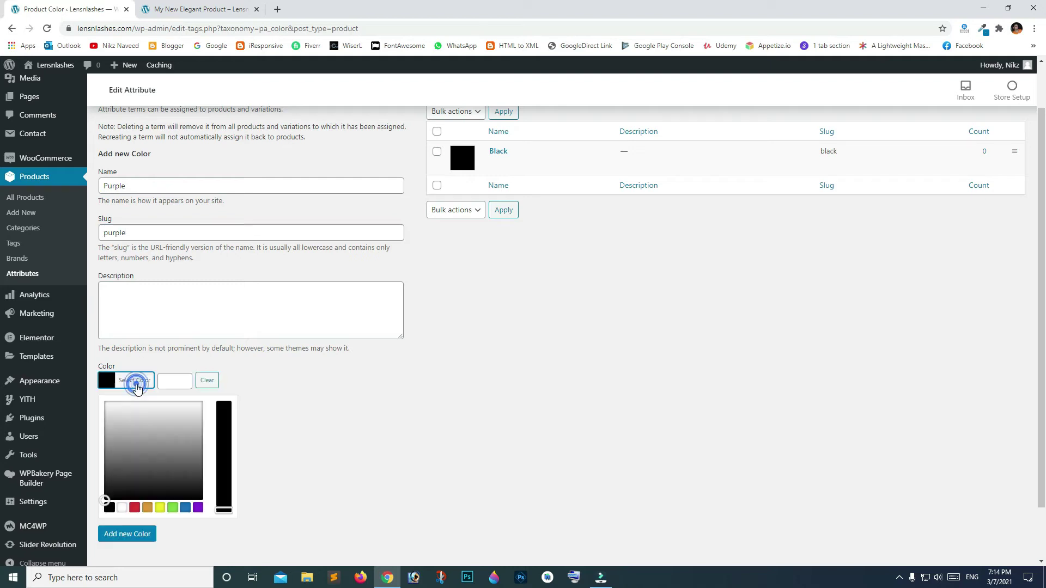
scroll(178, 523, down, 1)
click(197, 494)
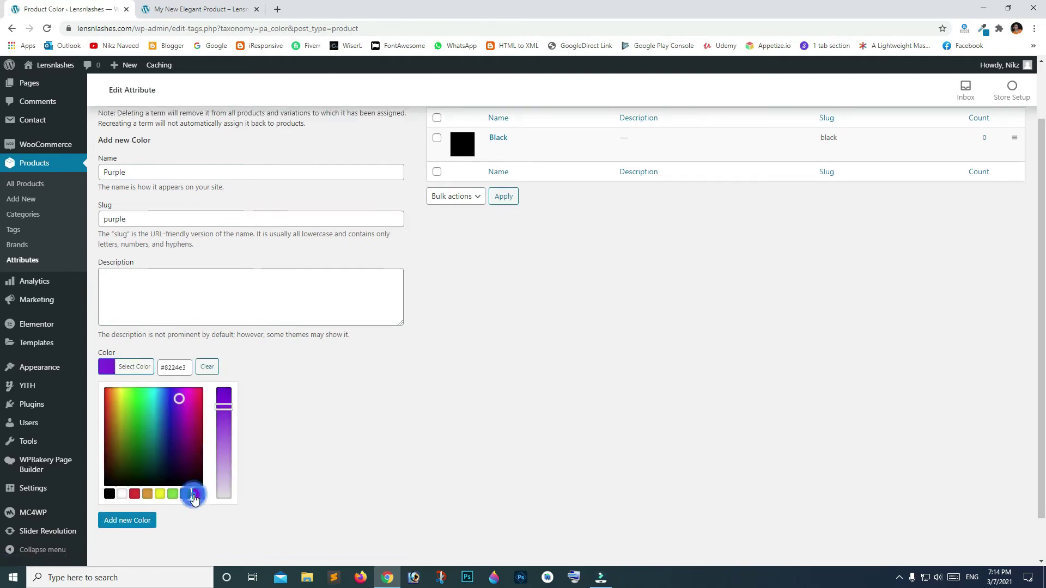
click(130, 521)
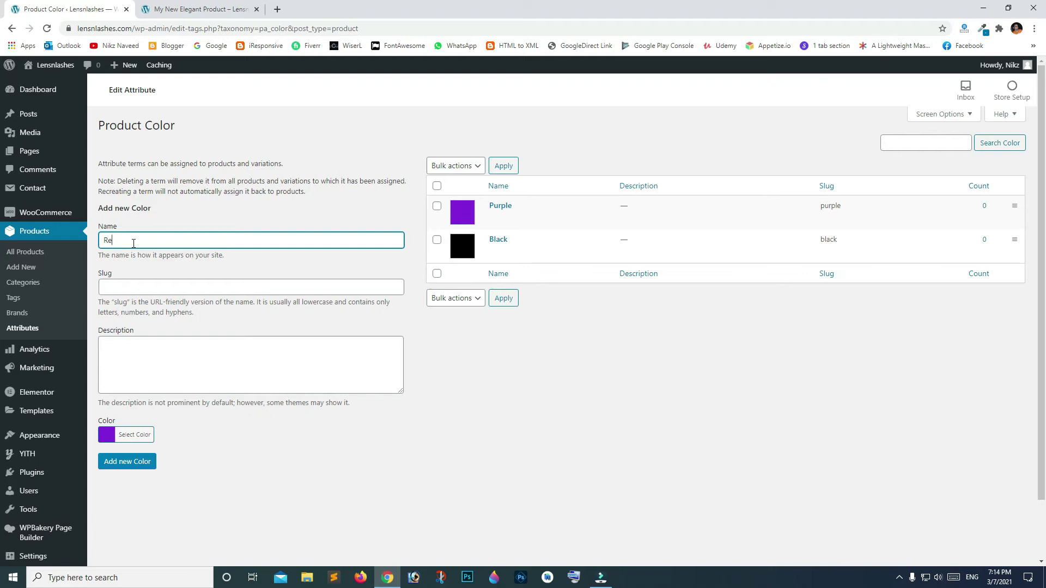
Step: Add a Red term to the Color attribute with the slug red and the color #dd3333
key(Tab)
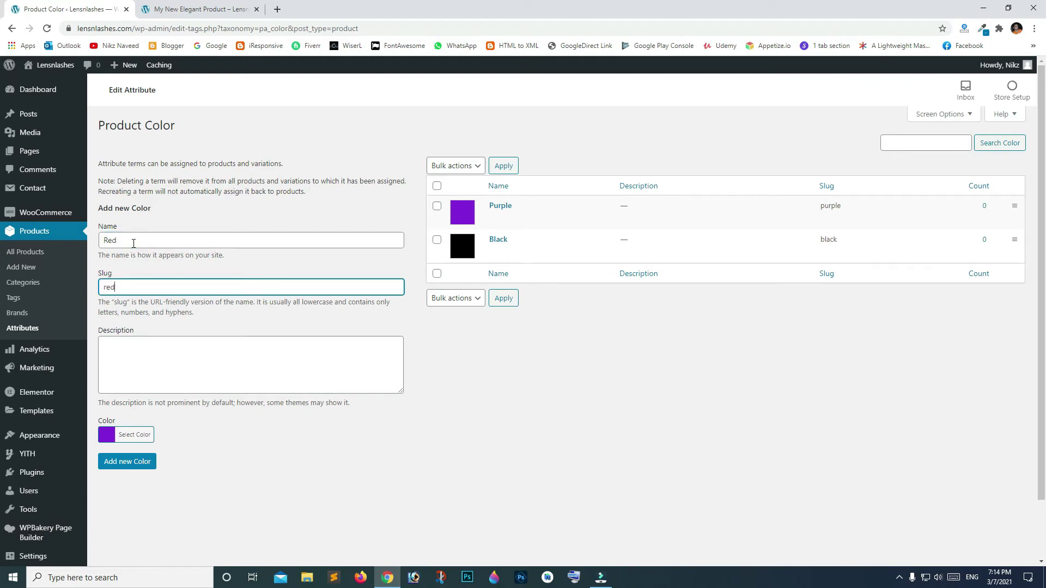
click(152, 440)
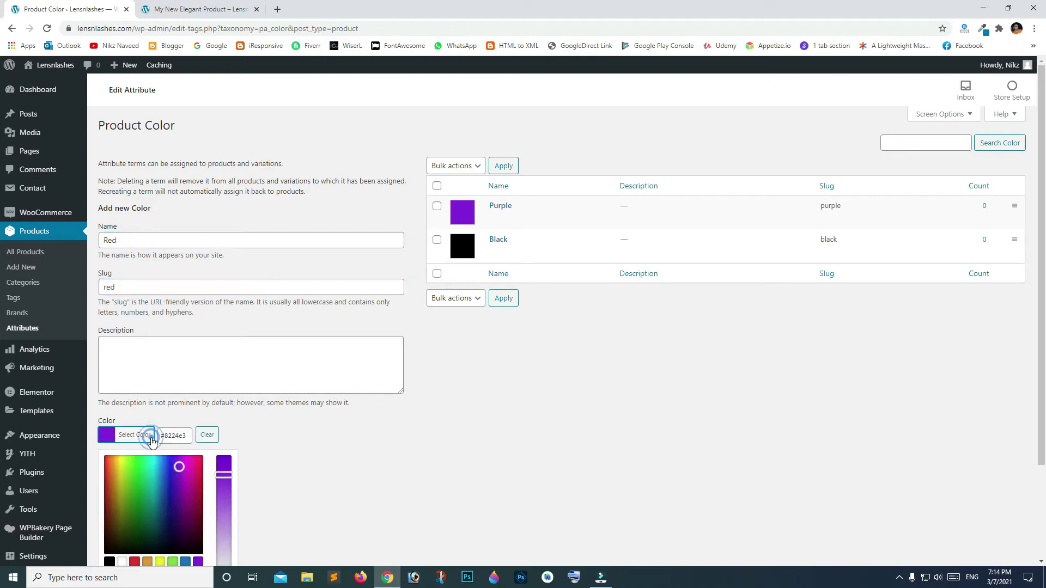
click(134, 562)
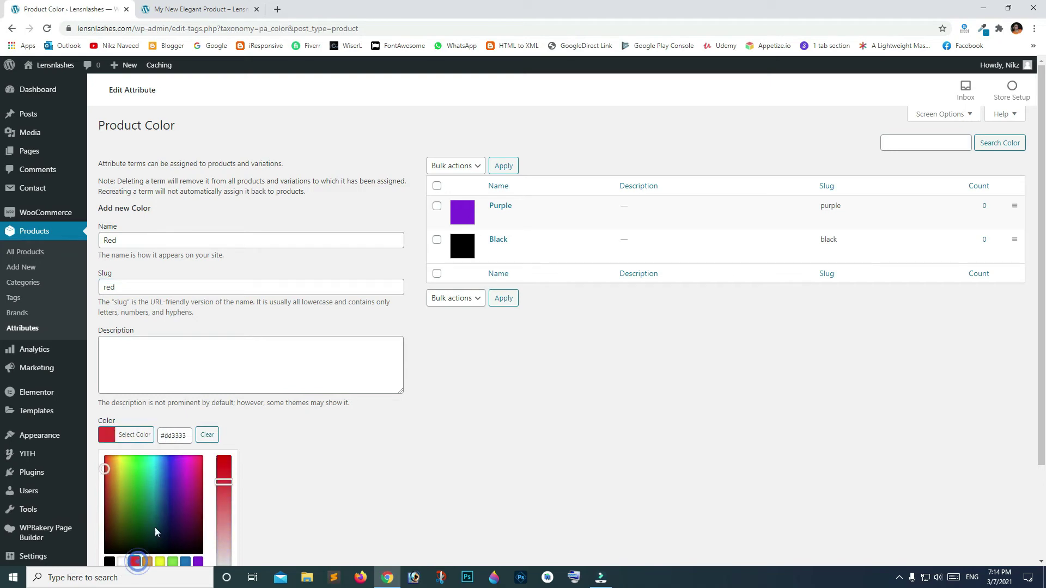
scroll(163, 491, down, 2)
click(138, 473)
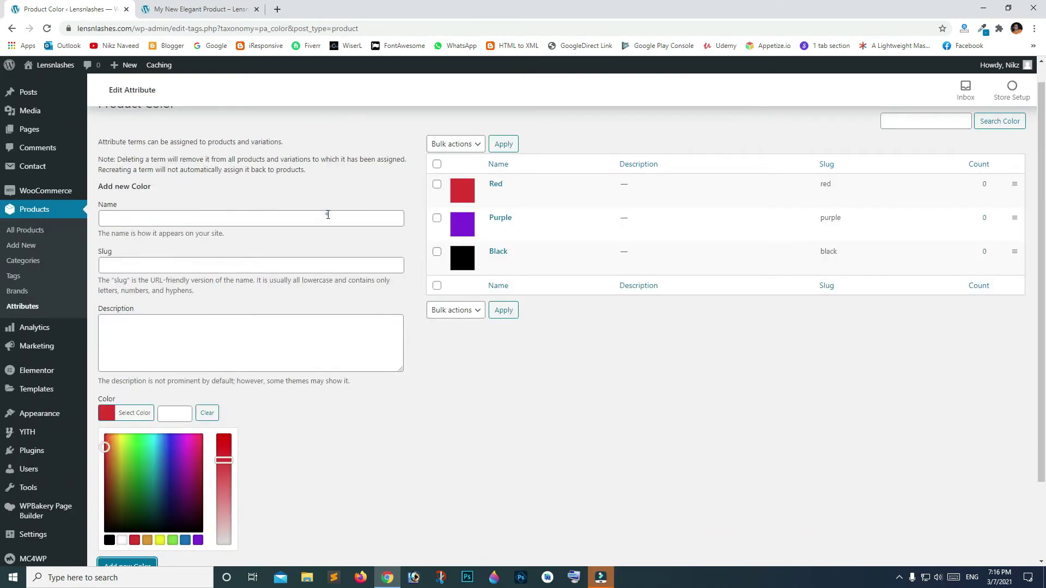
Step: Add a Yellow term to the Color attribute with the slug yellow and the color #eeee22
click(328, 215)
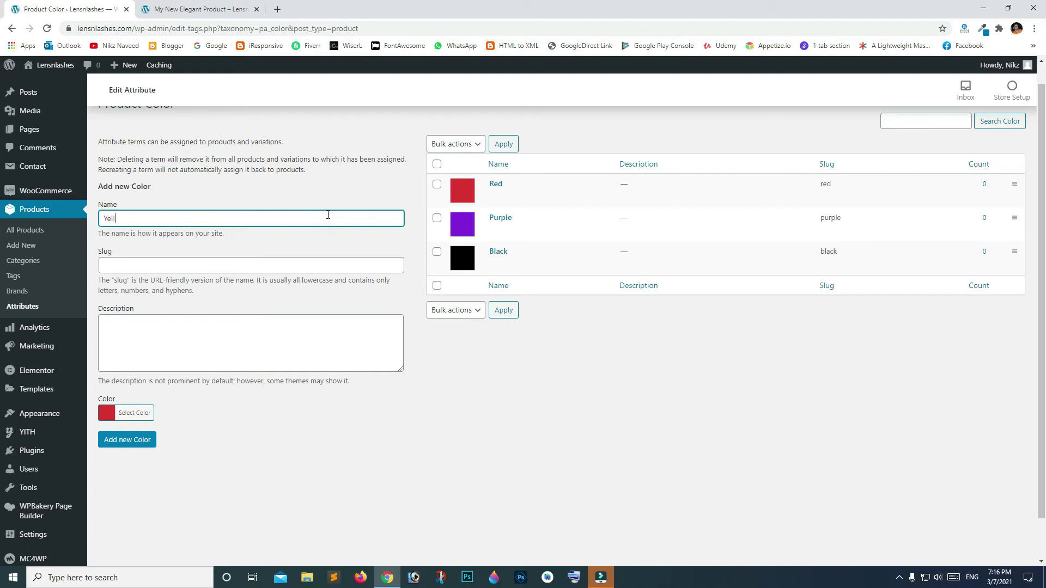
key(Tab)
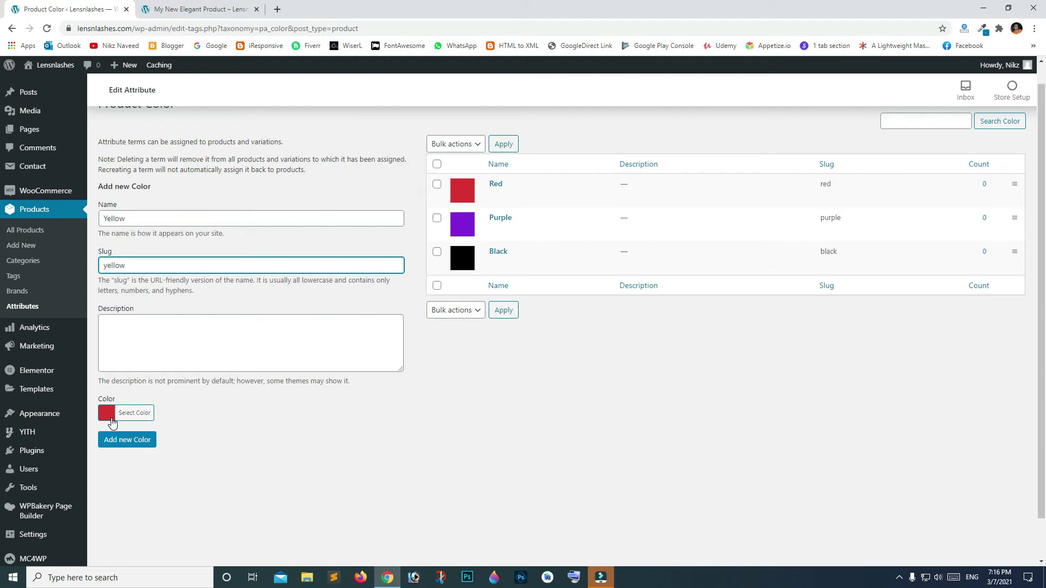
click(107, 414)
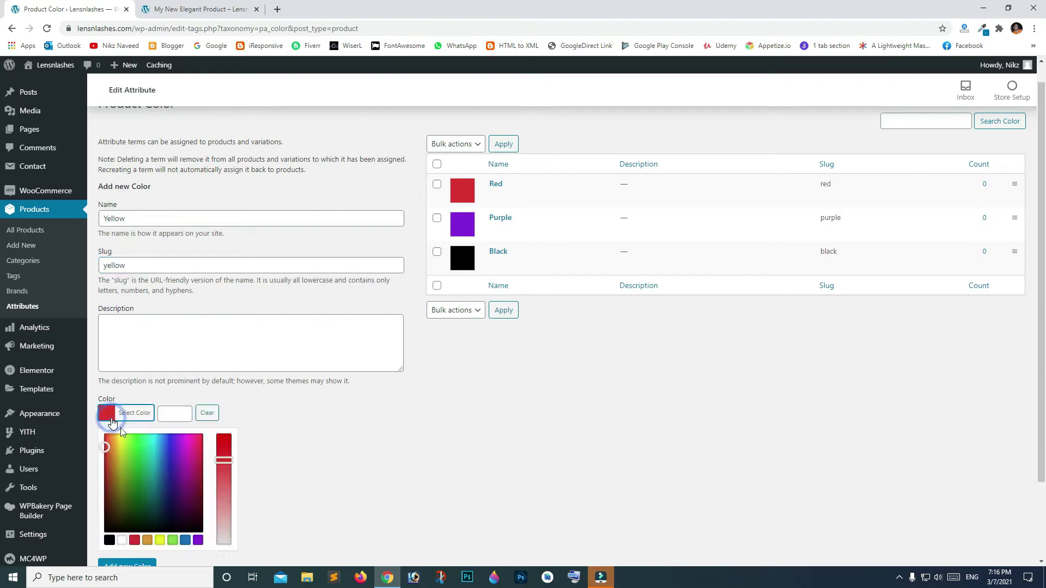
click(161, 540)
click(123, 565)
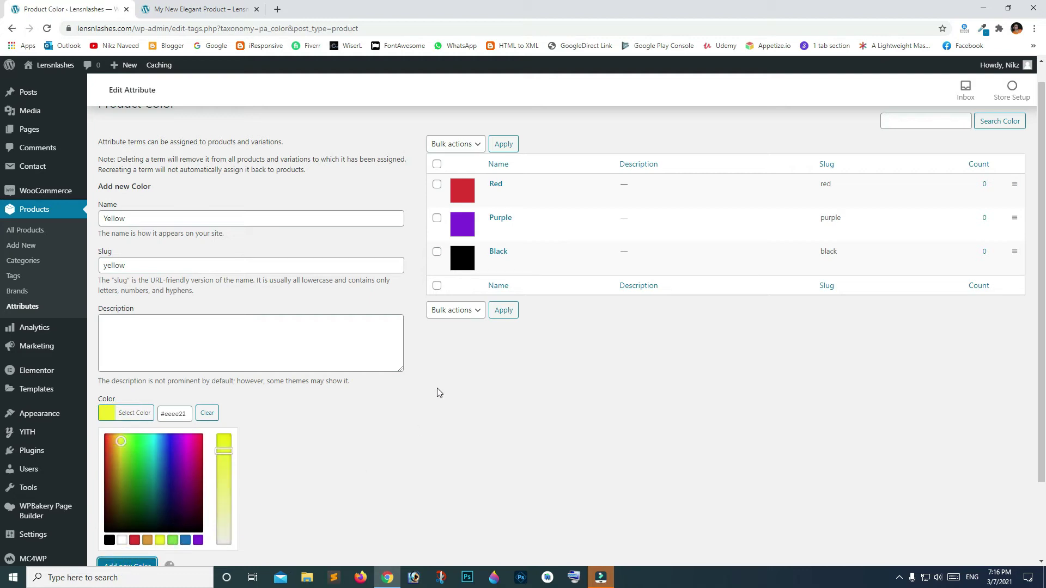
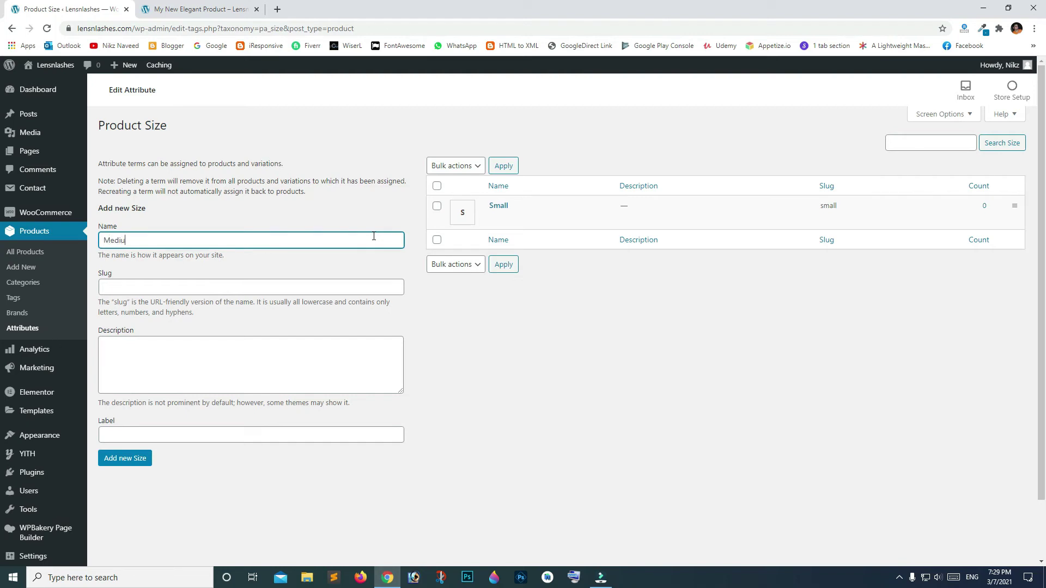
Step: Add a Medium term to the Size attribute with the slug medium and the label M
key(Tab)
text(mediu)
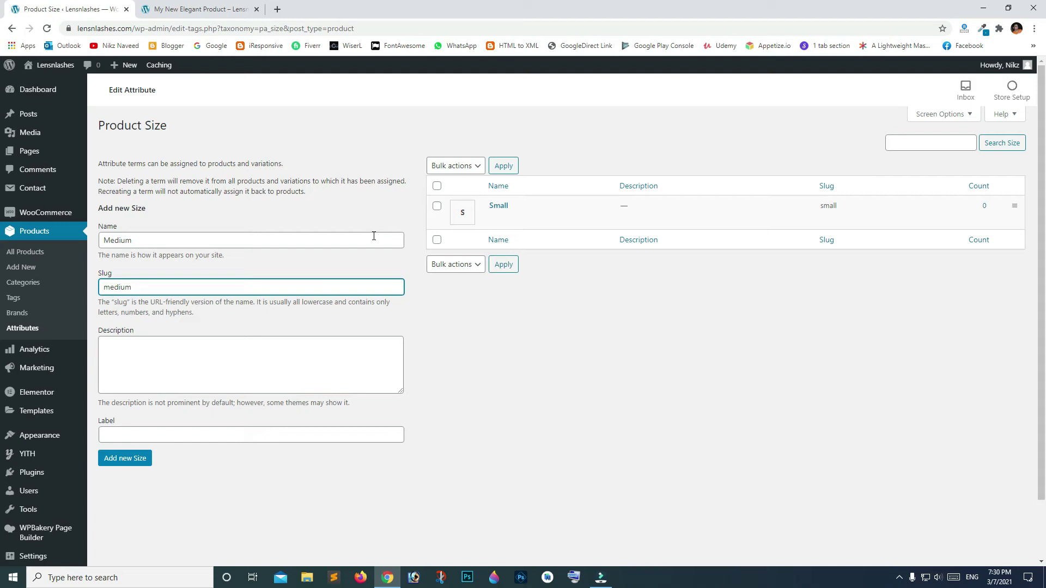
click(373, 435)
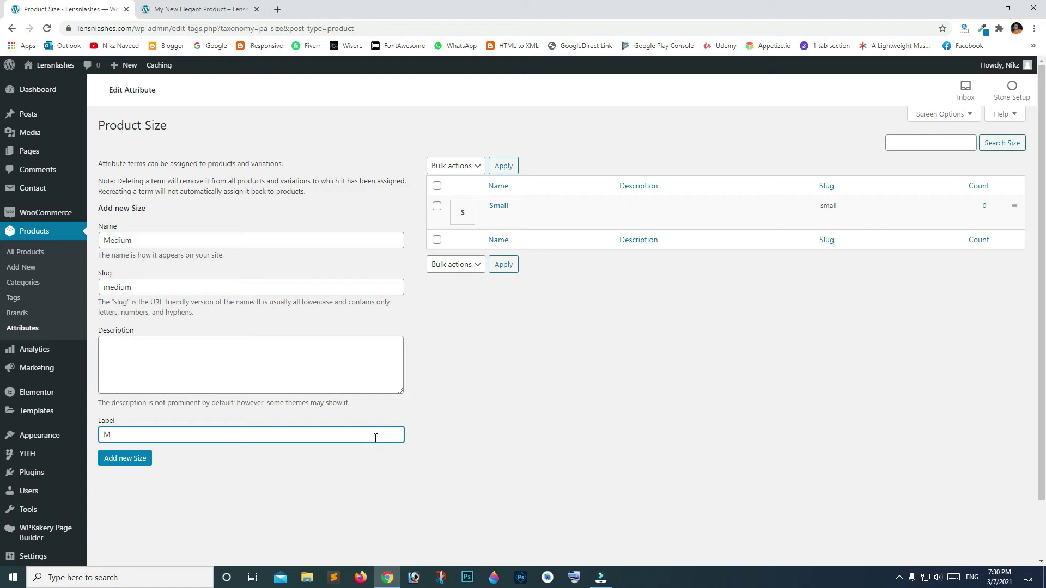
text(M)
click(133, 467)
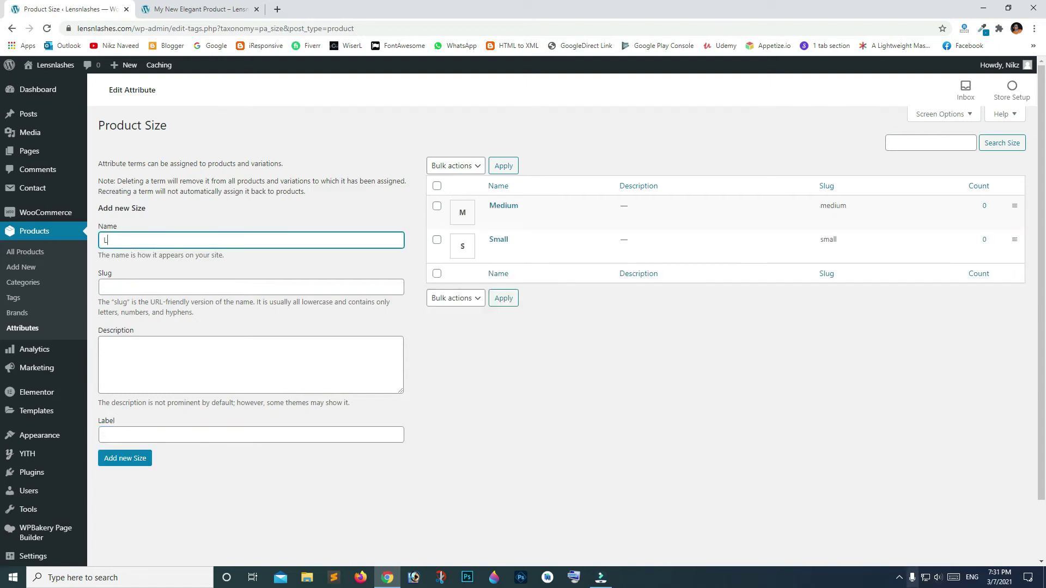
Step: Add a Large term to the Size attribute with the slug large and the label L
click(250, 287)
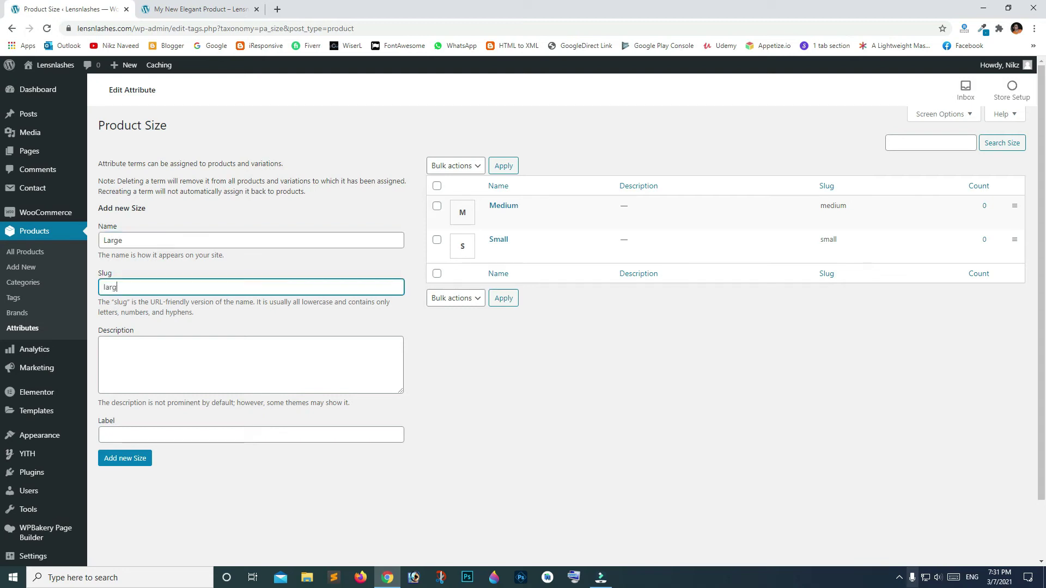
click(317, 432)
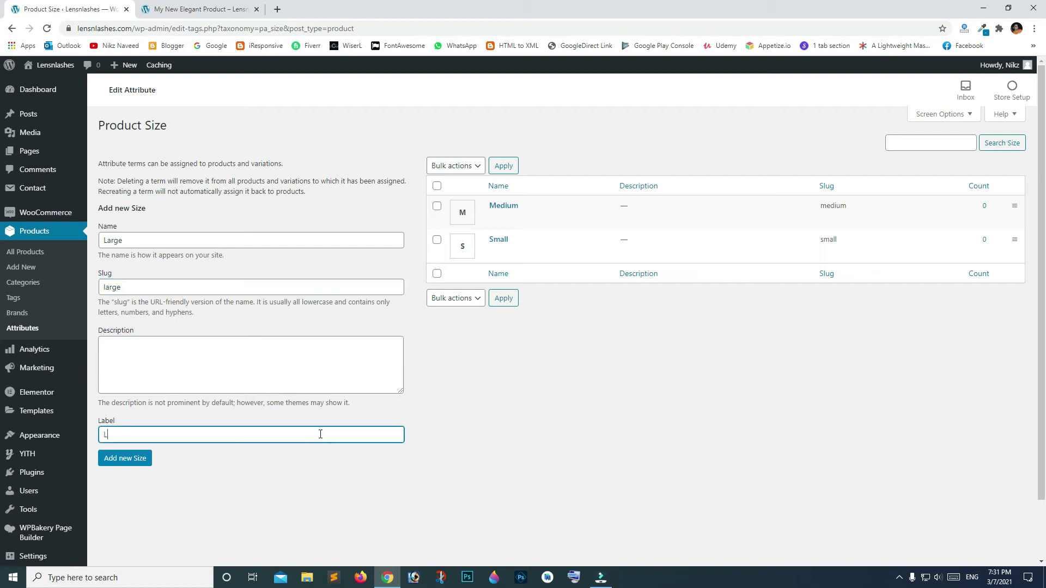
click(126, 458)
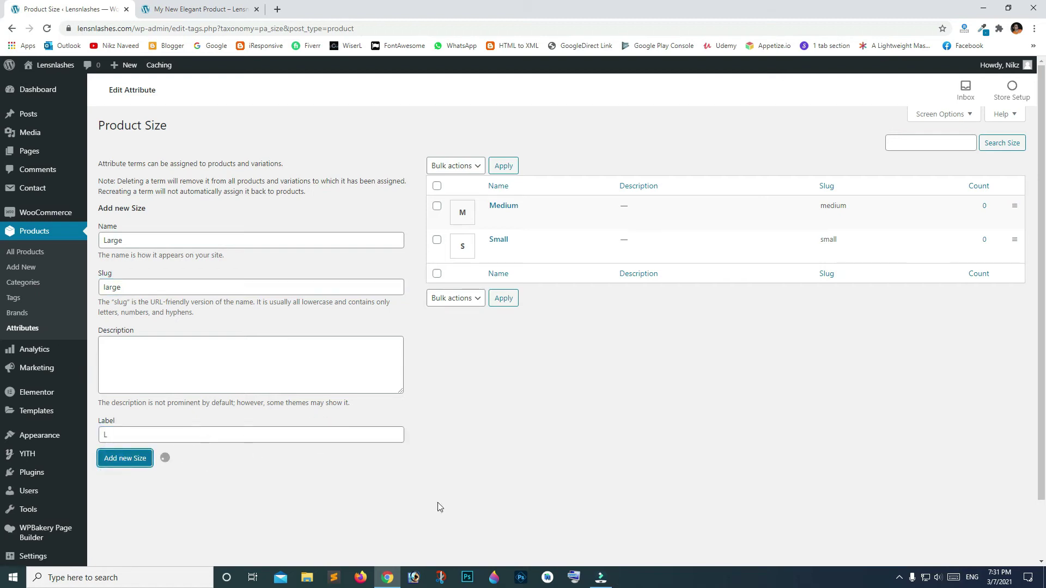
Step: Add an X-Large term to the Size attribute with the slug x-large and the label XL
click(158, 236)
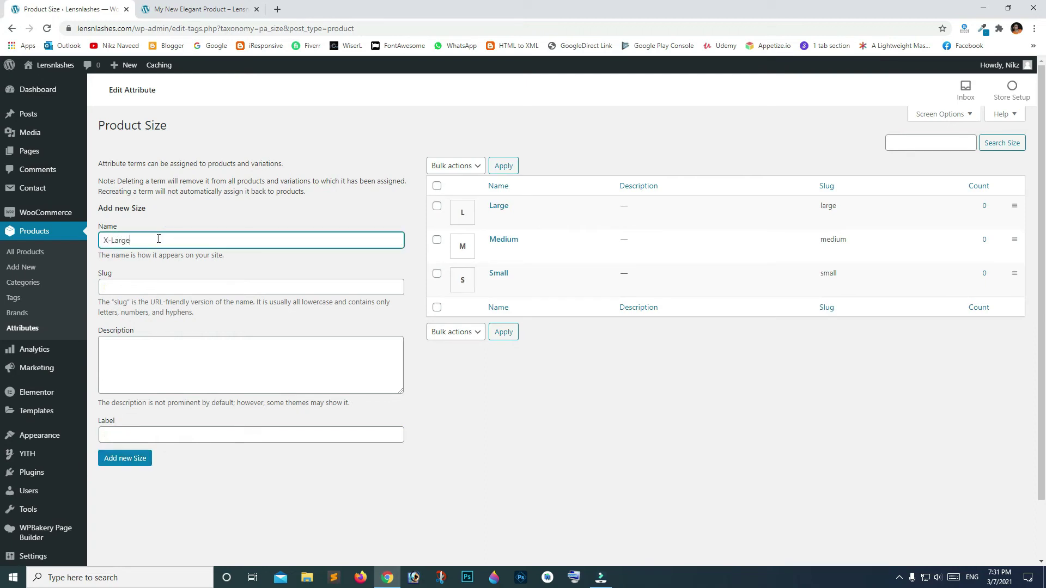
key(Tab)
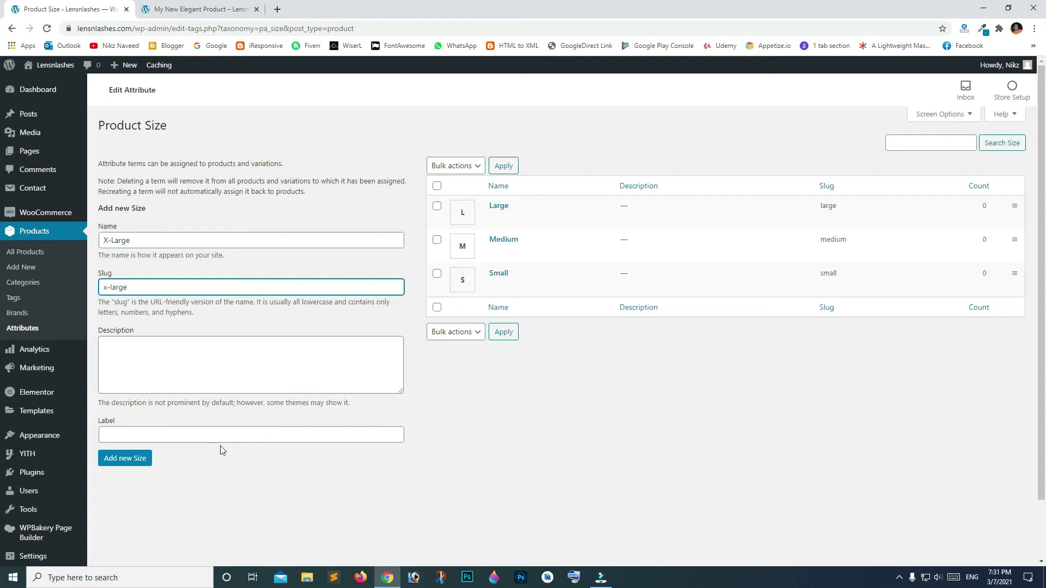
click(280, 432)
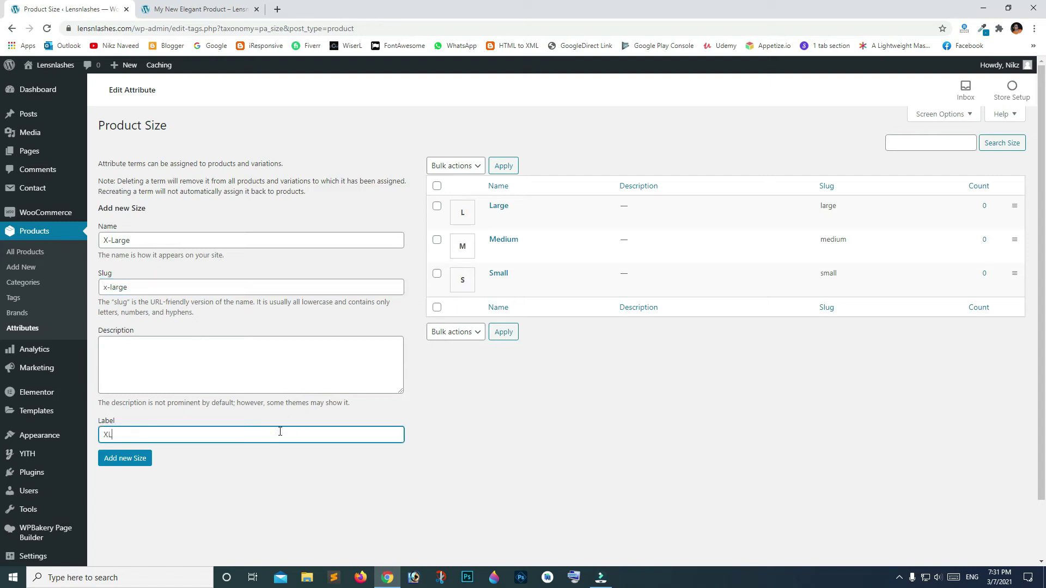
click(116, 458)
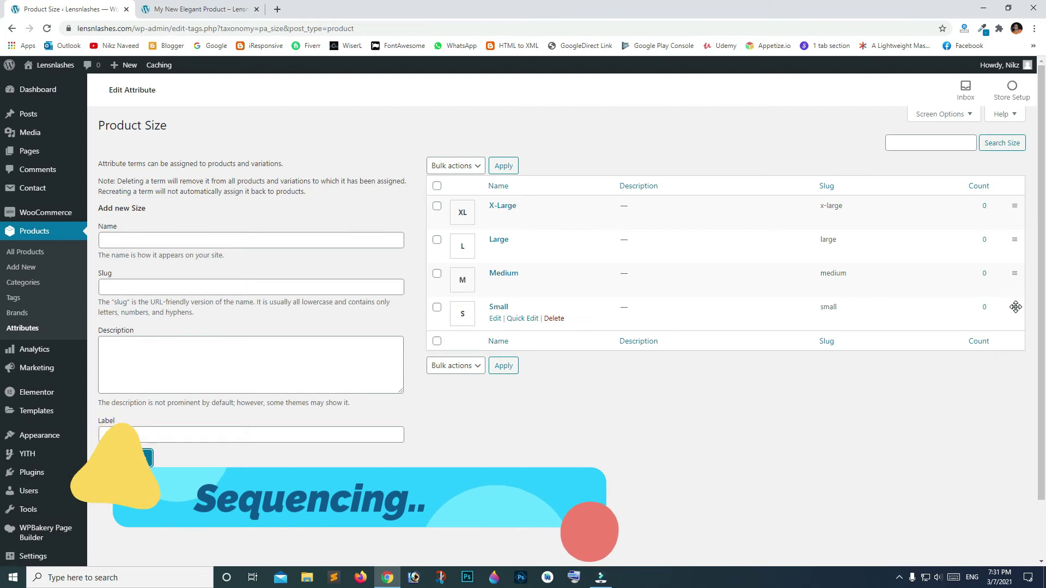
Step: Reorder the Size attribute's terms as Small, Medium, Large and X-Large
drag(1016, 306, 1014, 208)
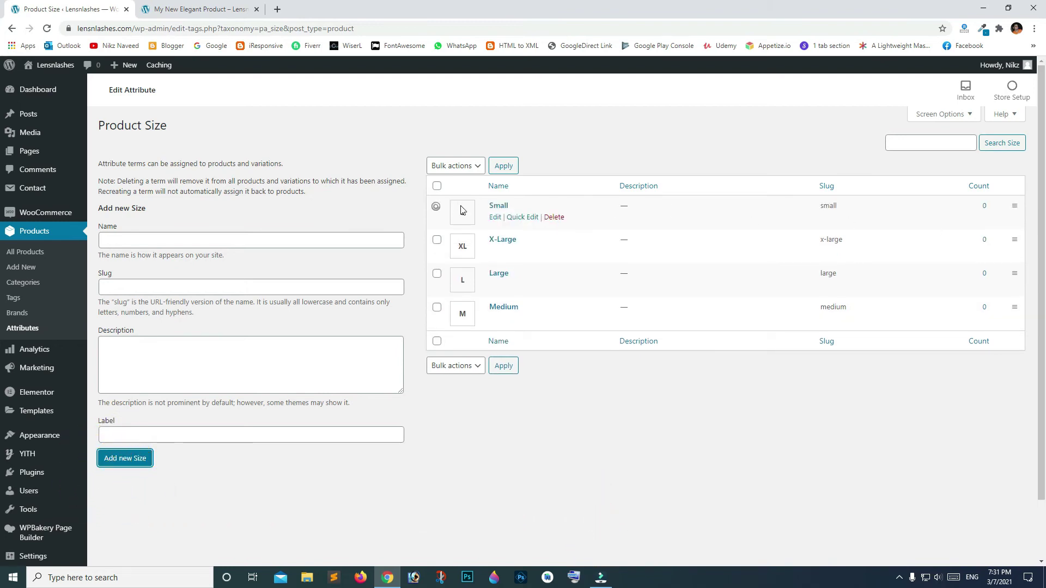
drag(1016, 309, 999, 237)
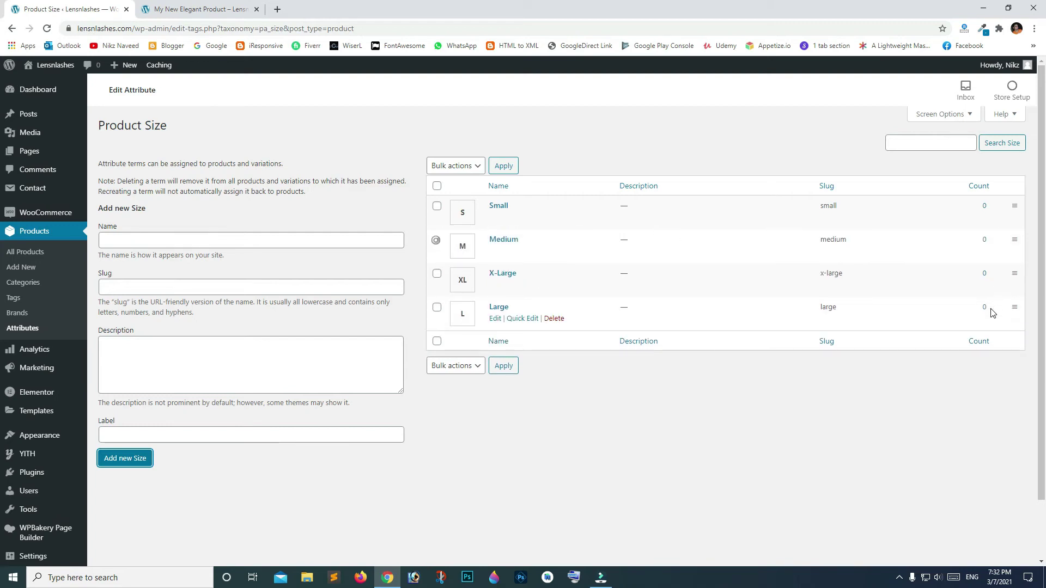
drag(1016, 303, 1008, 271)
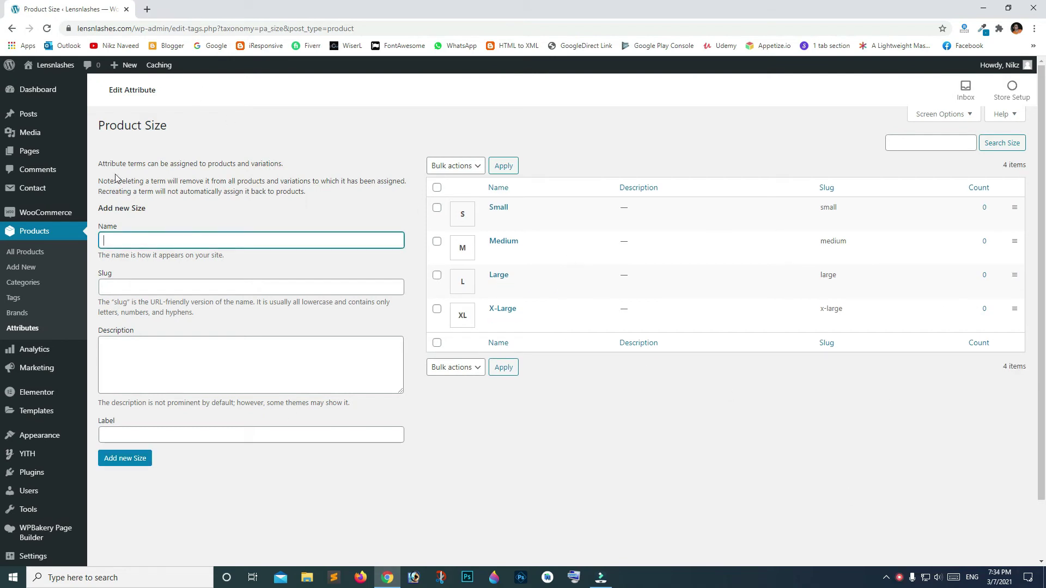
Step: Create a new product with the title "This is gonna be our first product"
click(59, 236)
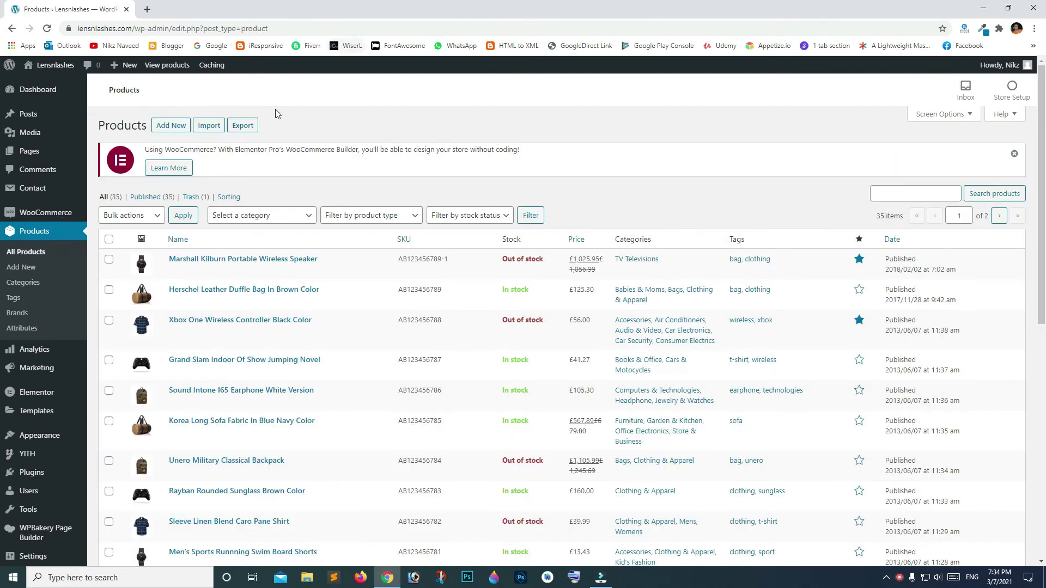
click(171, 125)
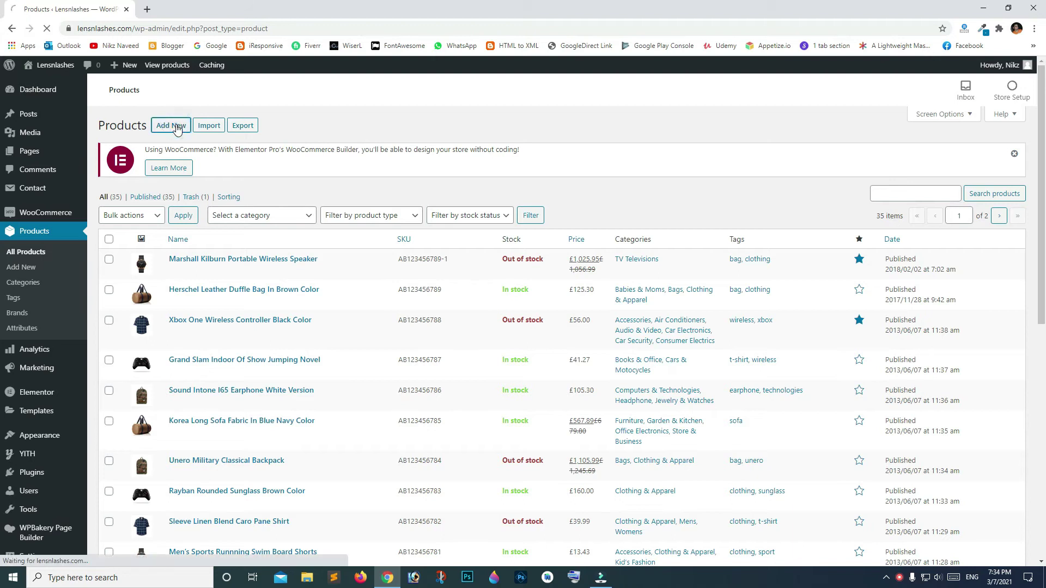
text(This i)
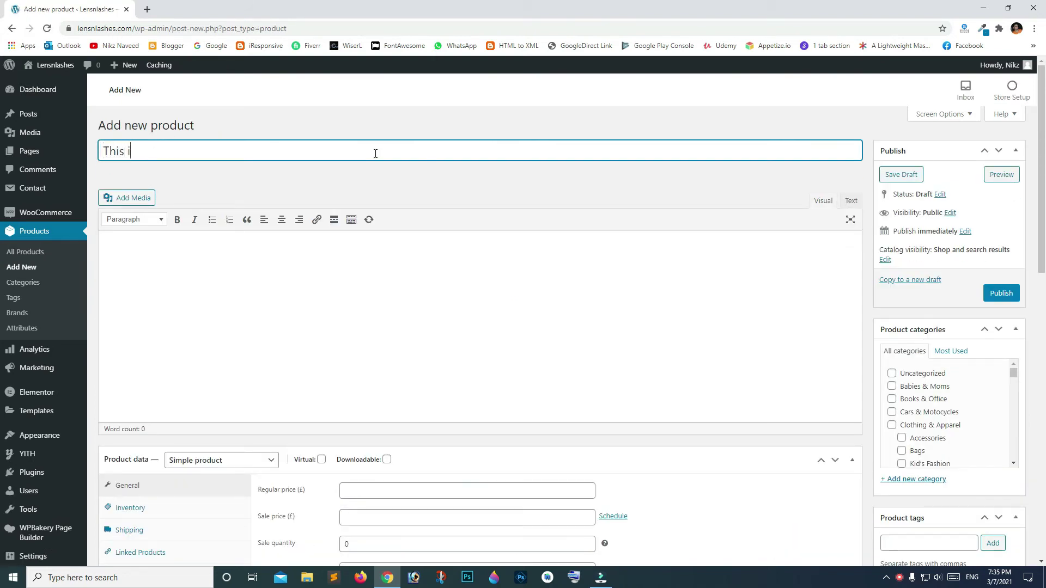
text(s gonna be our first produc)
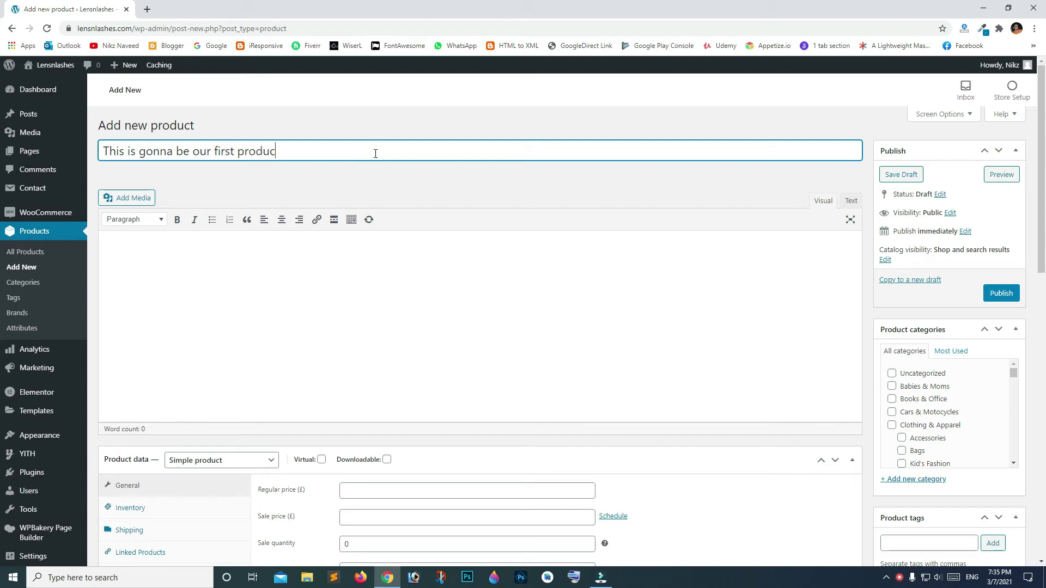
text(t)
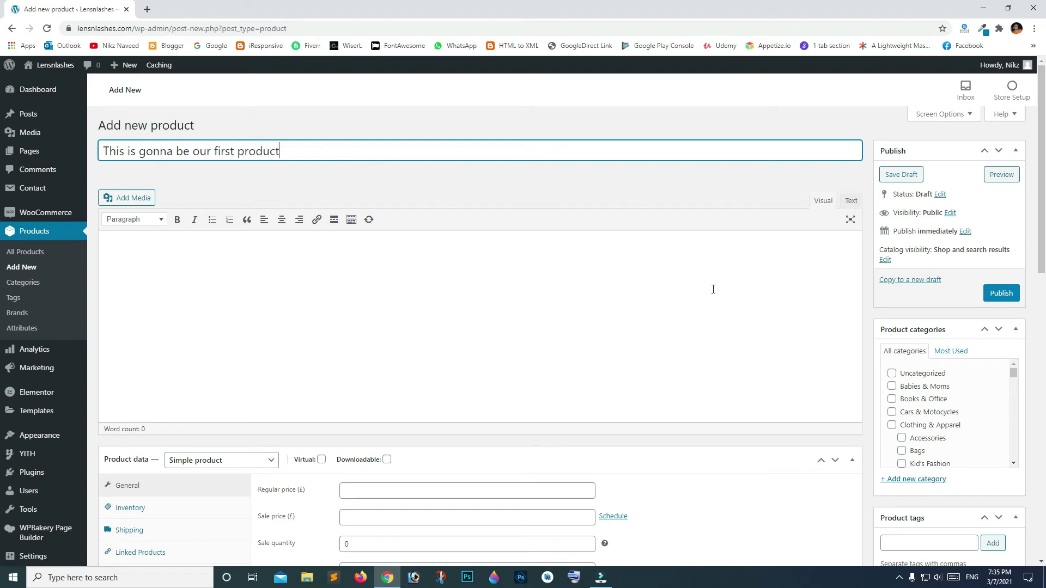
Step: Add the product tags Decoration and Home furniture to the new product
scroll(713, 290, down, 4)
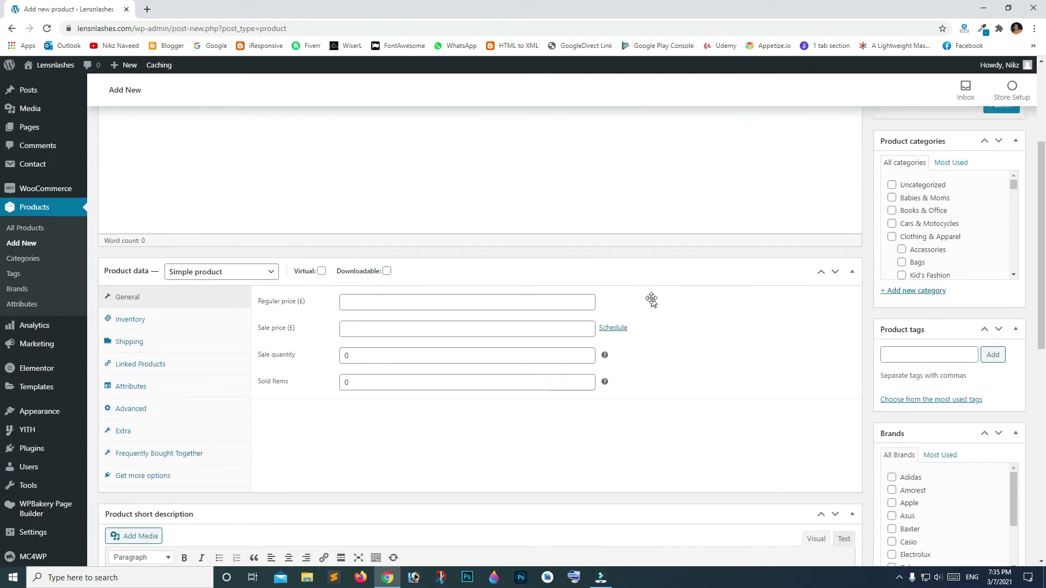
scroll(652, 300, up, 1)
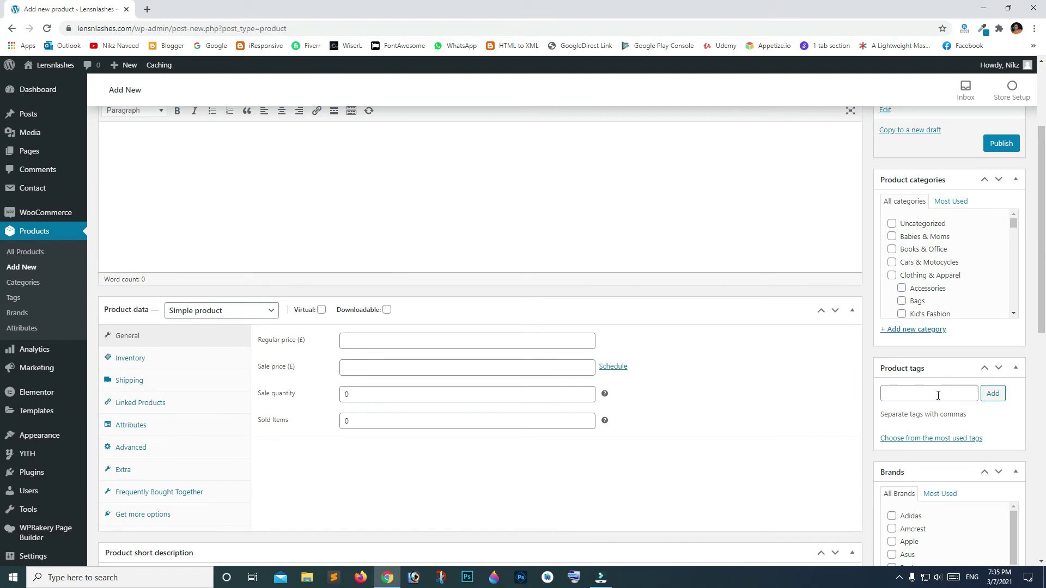
click(938, 395)
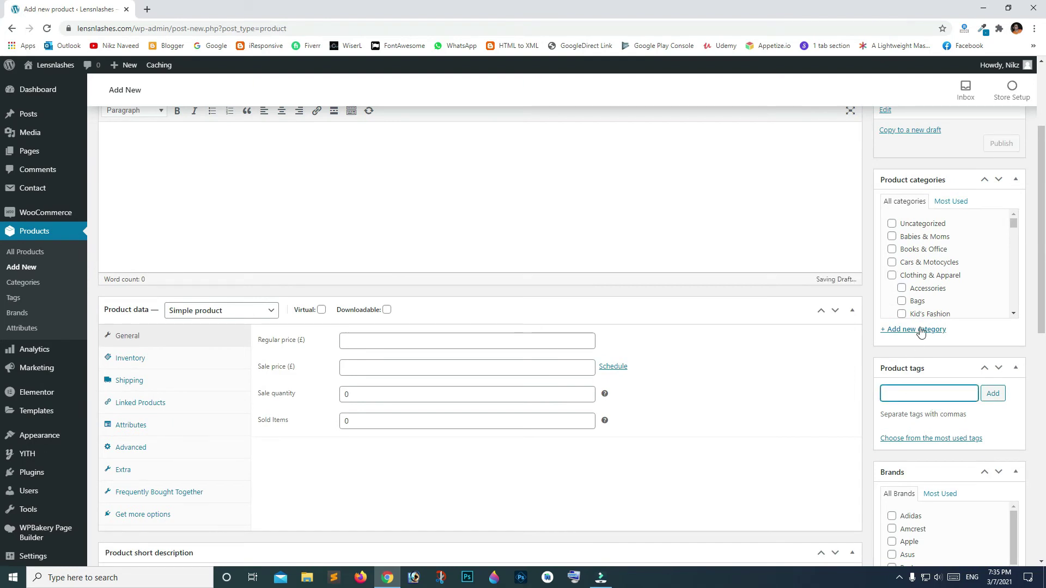
text(Decoration)
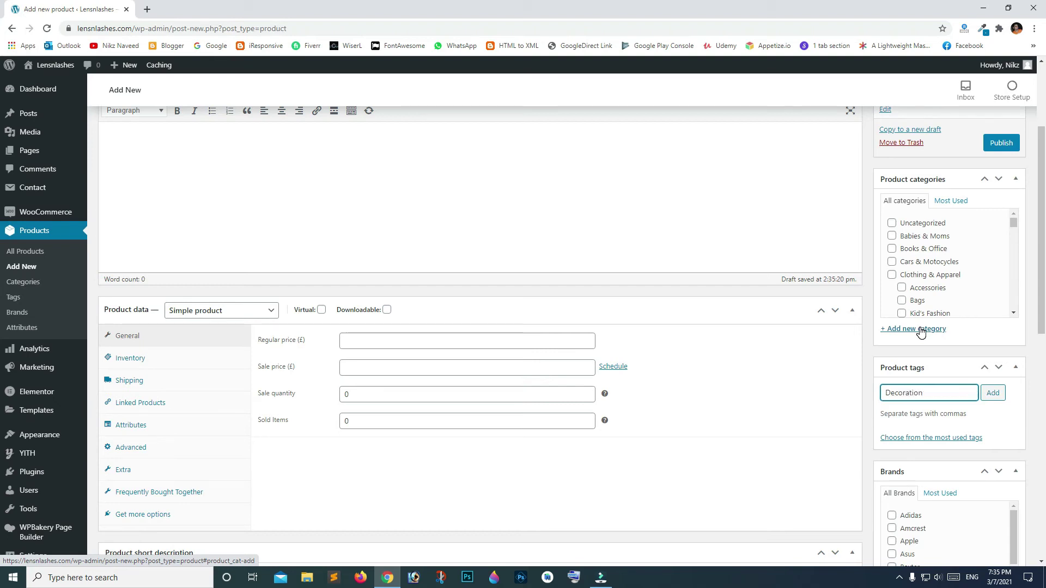
click(993, 393)
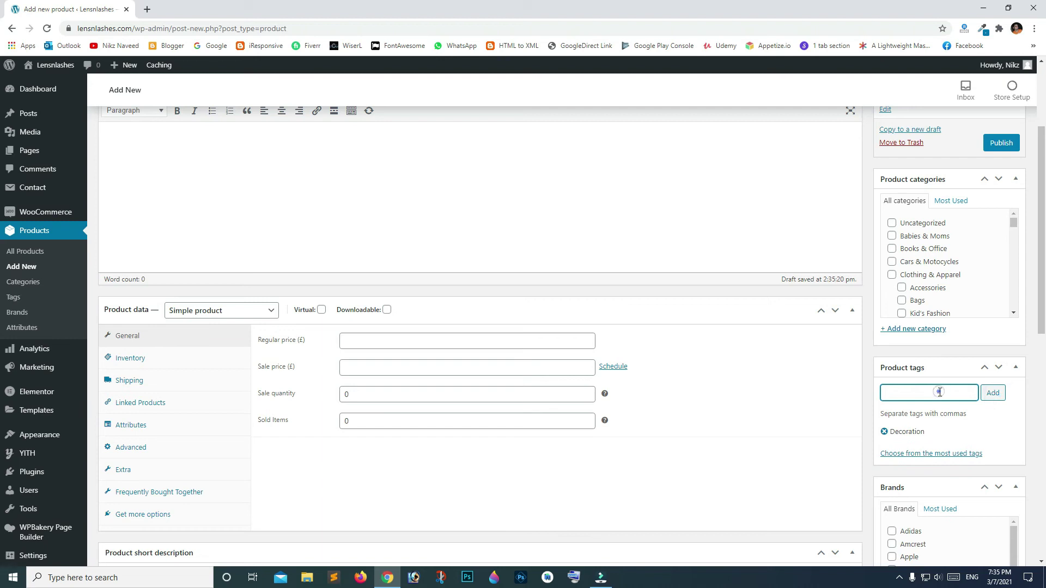
text(Home furniture)
click(989, 392)
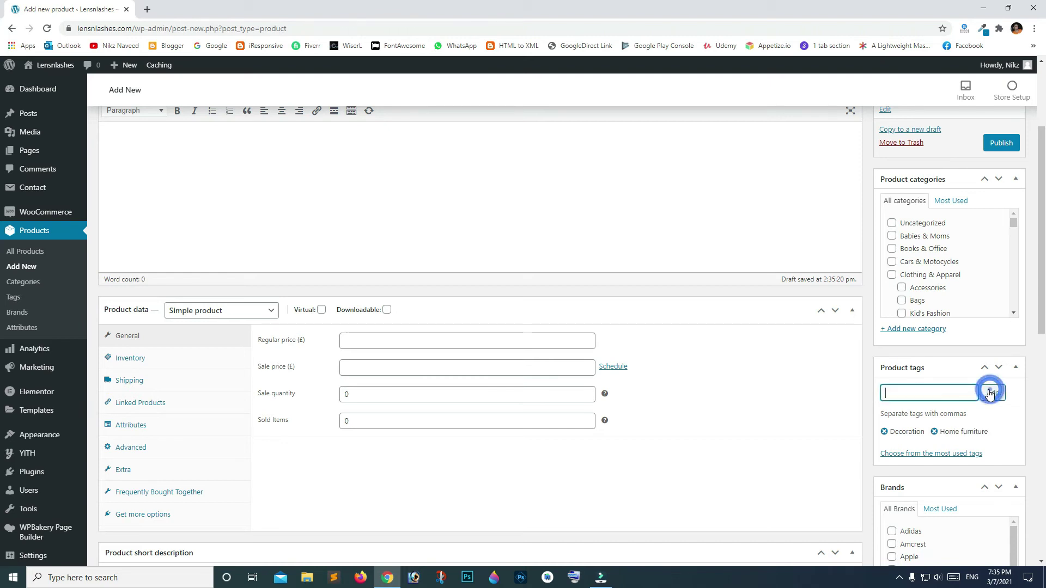
Step: Add a new brand named Ikea to the product without choosing a parent brand
scroll(987, 373, down, 4)
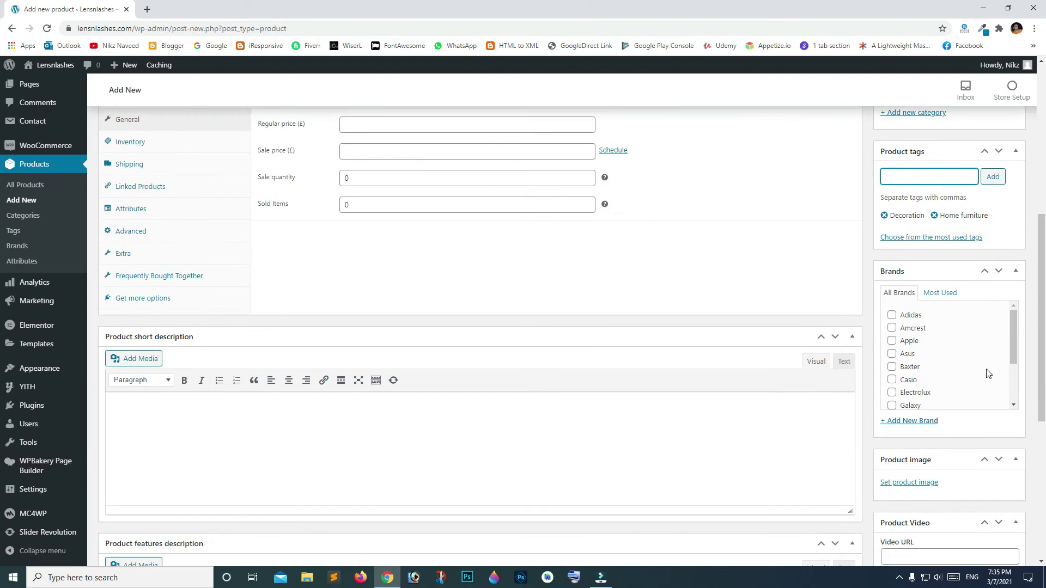
click(902, 420)
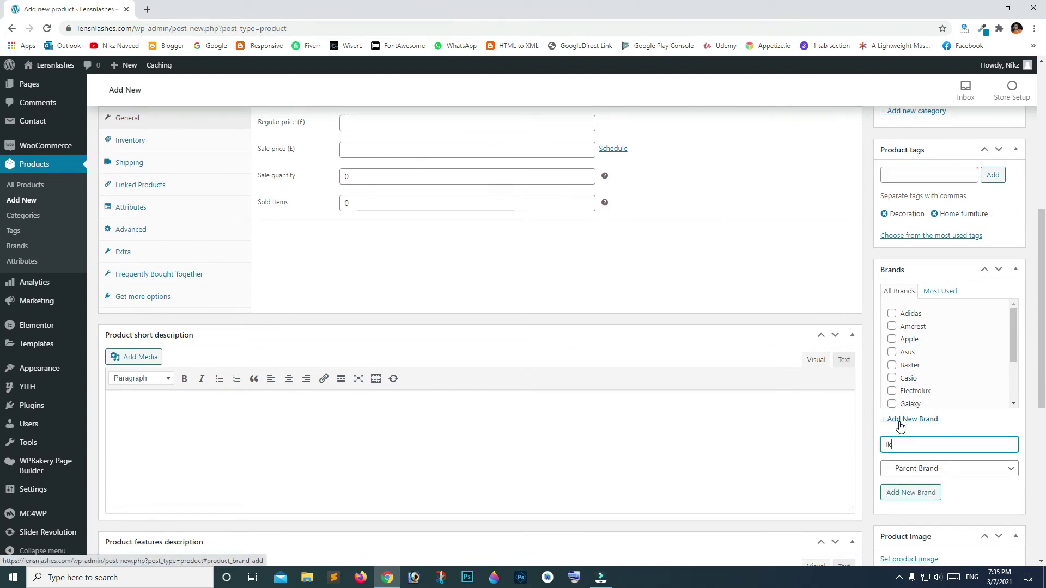
scroll(897, 423, down, 2)
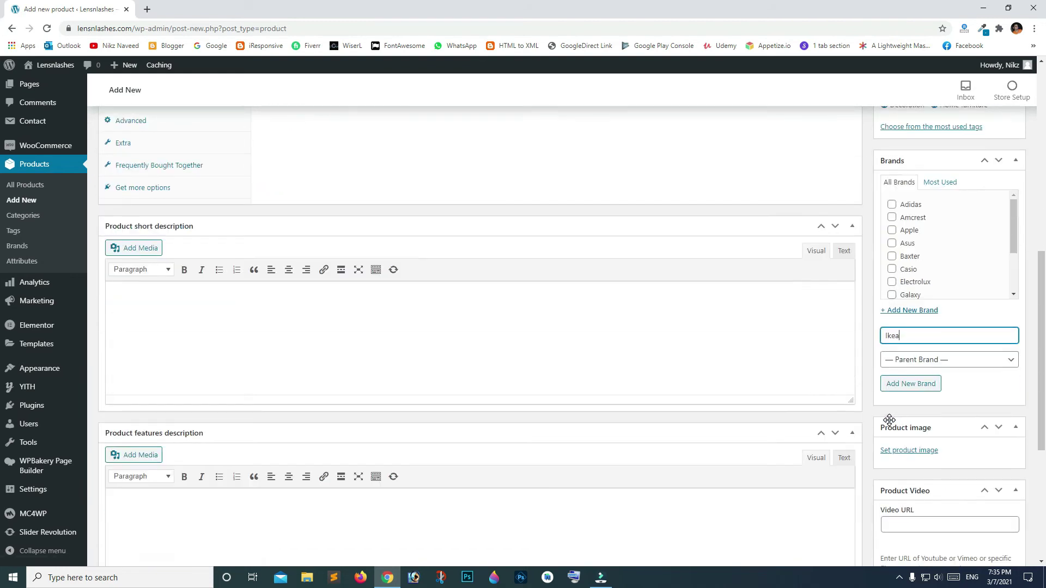
click(921, 388)
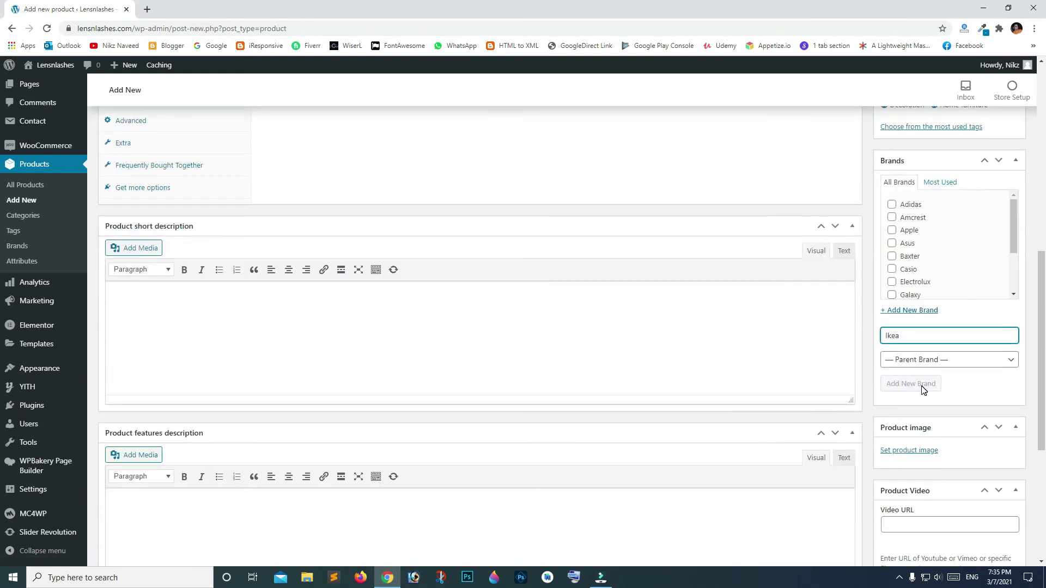
Step: Upload the chair-2 picture from the computer and set it as the product image
scroll(921, 388, down, 2)
scroll(906, 345, down, 3)
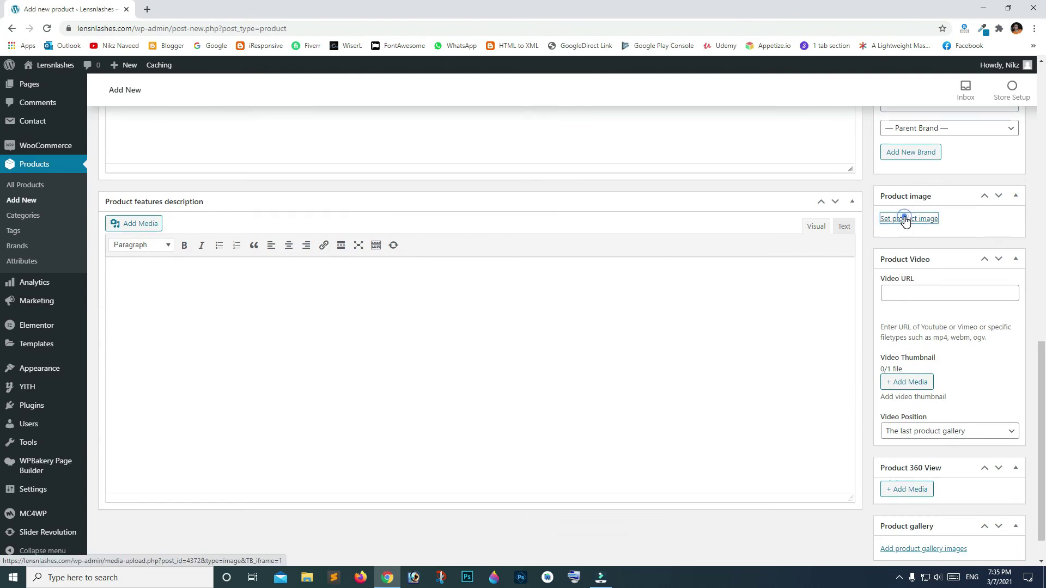
click(905, 219)
click(48, 109)
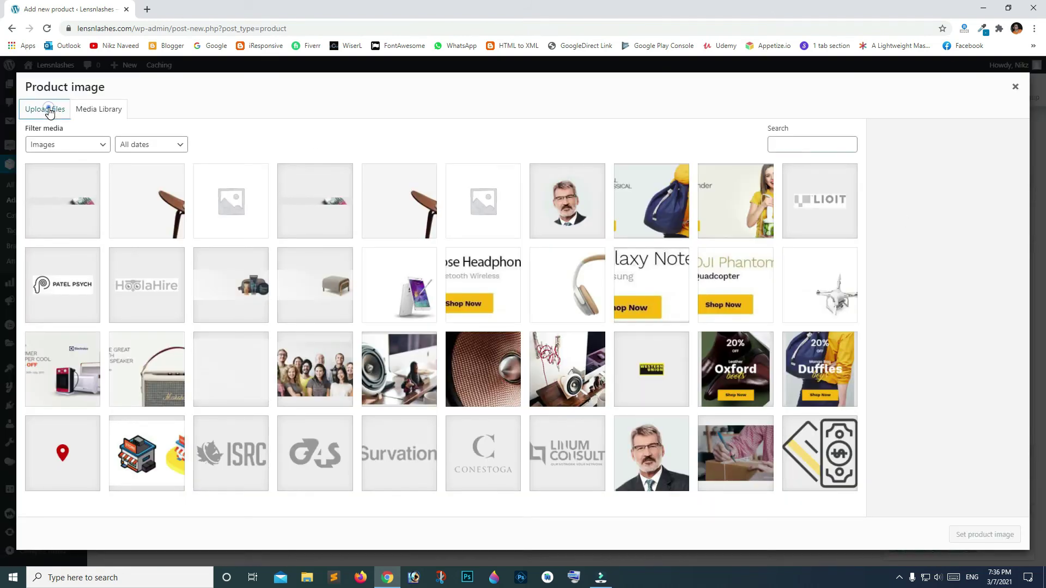
click(528, 296)
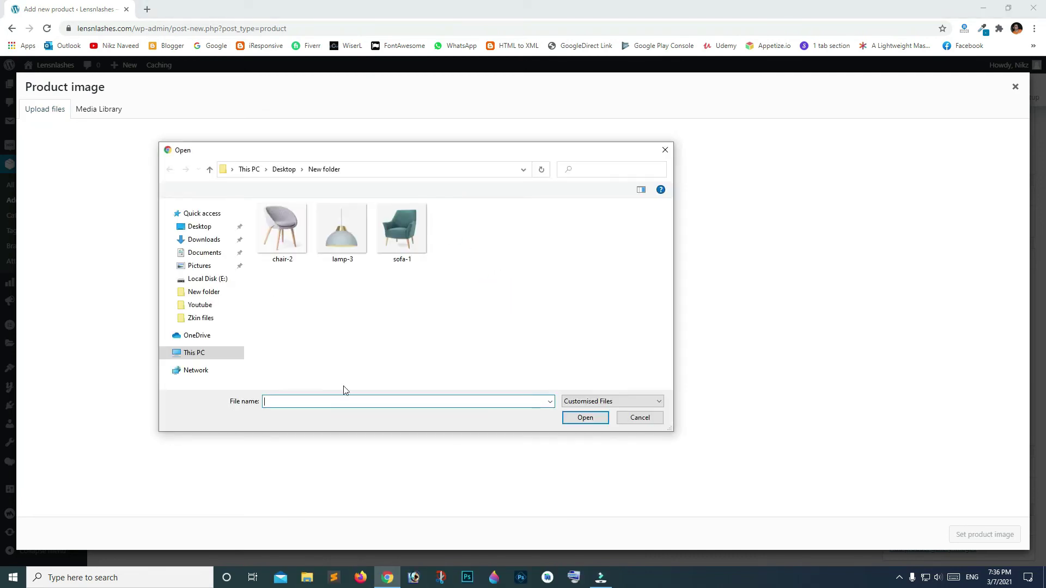
click(296, 236)
double_click(297, 236)
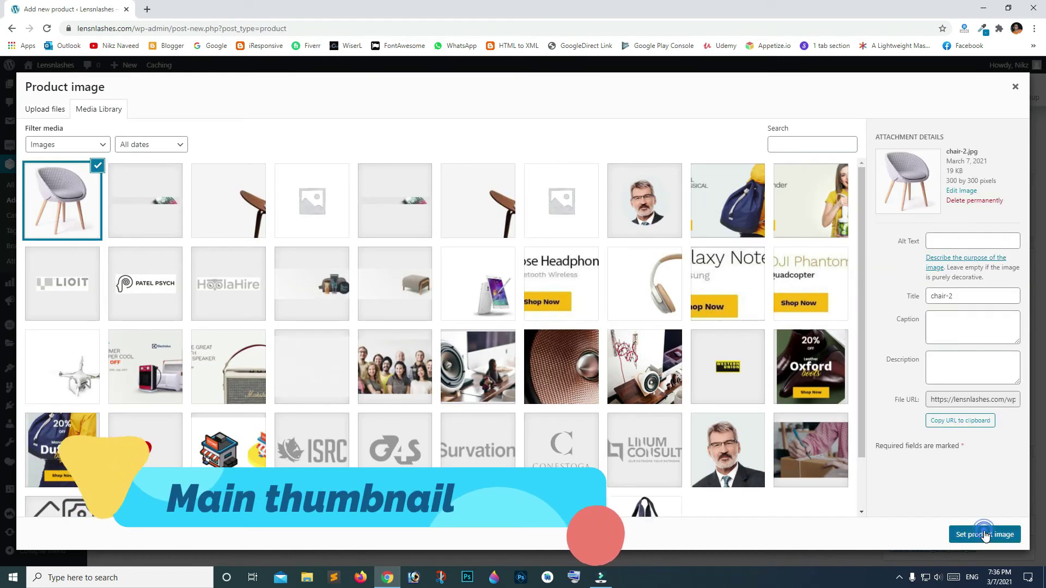
click(973, 534)
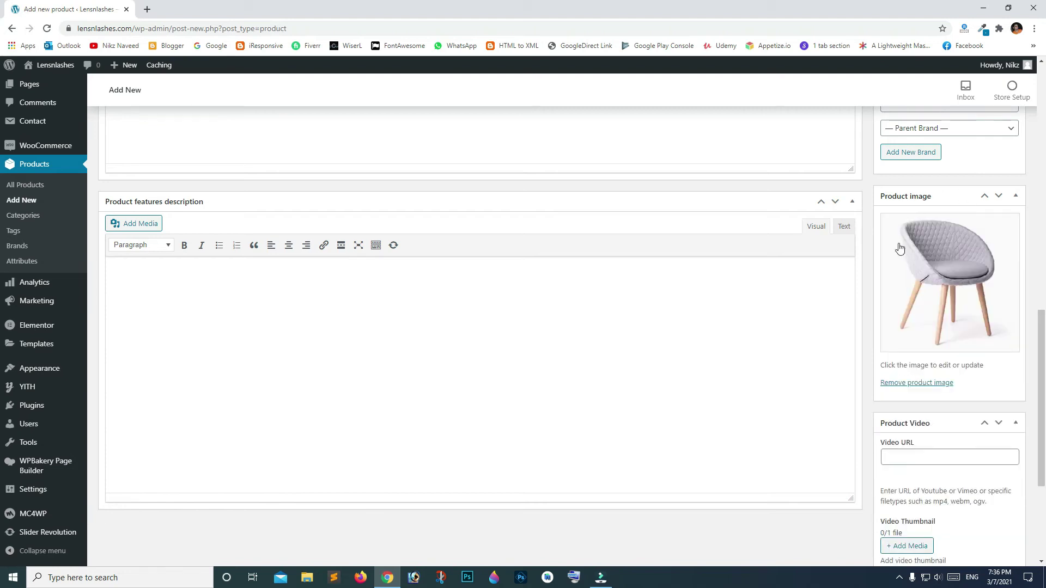
Step: Upload the lamp-3 and sofa-1 pictures together and add them to the product gallery
scroll(962, 298, down, 4)
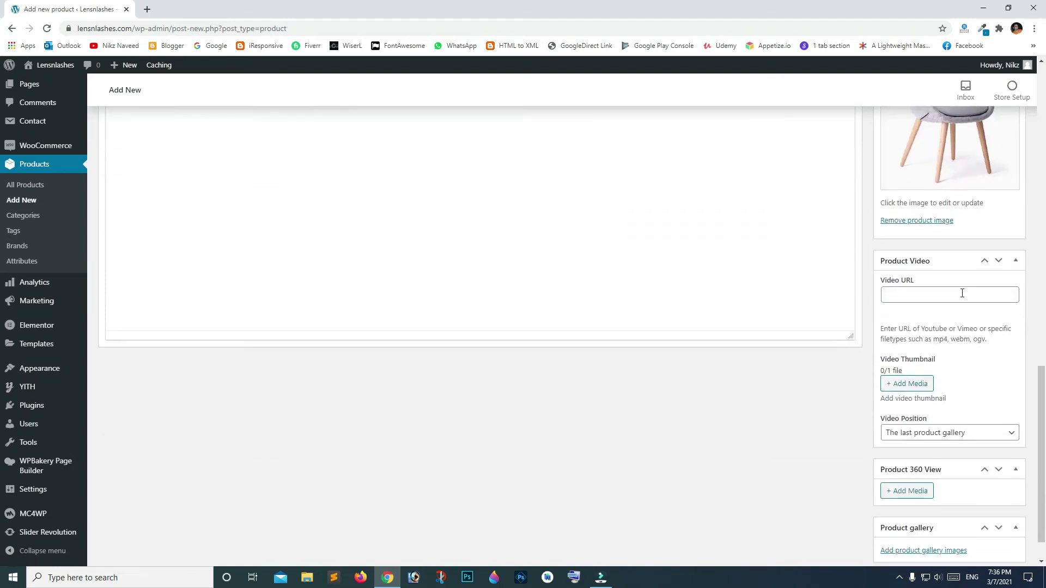
click(914, 508)
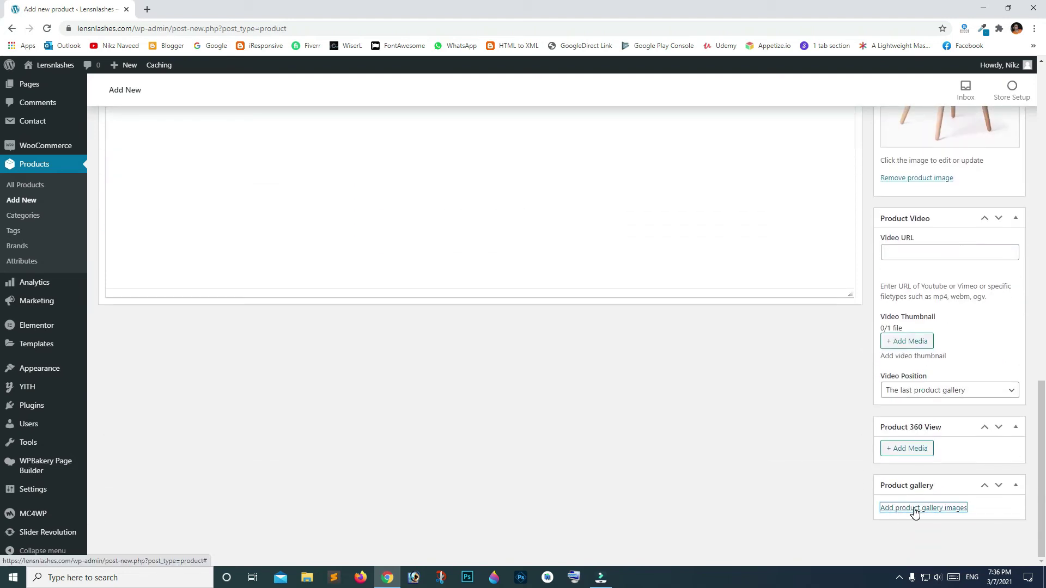
click(913, 508)
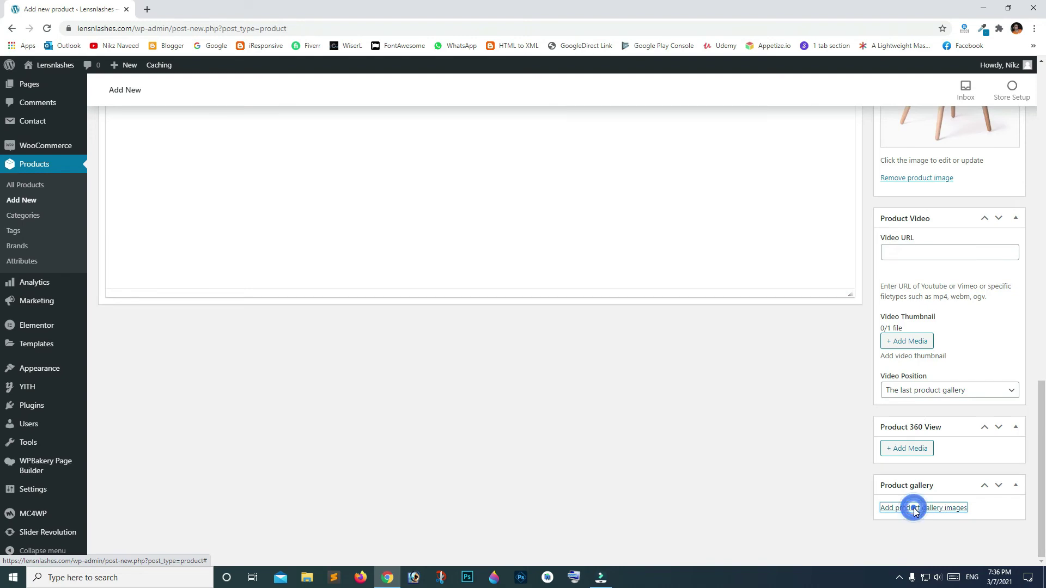
click(49, 113)
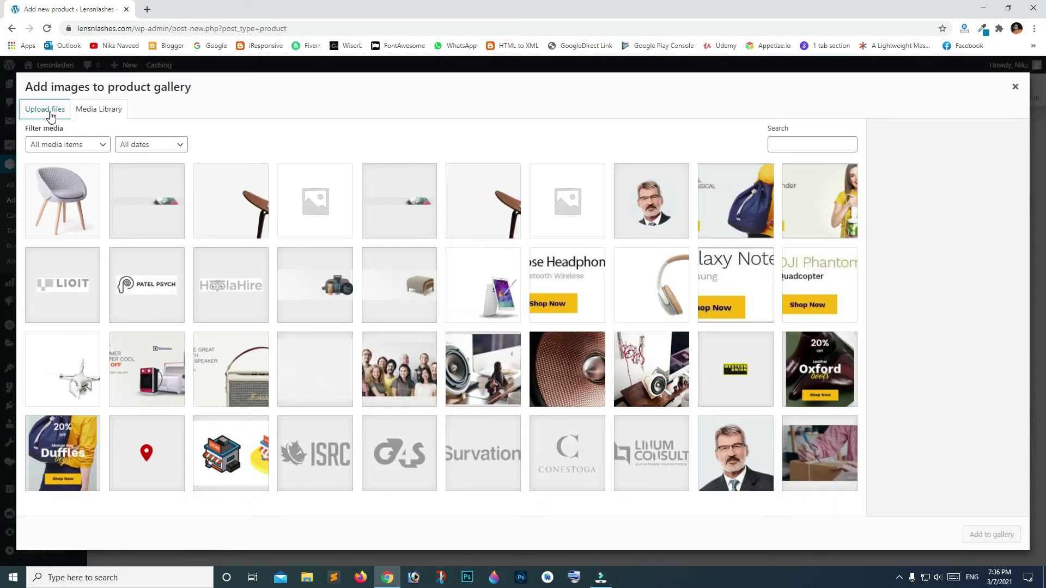
click(552, 291)
drag(433, 203, 344, 276)
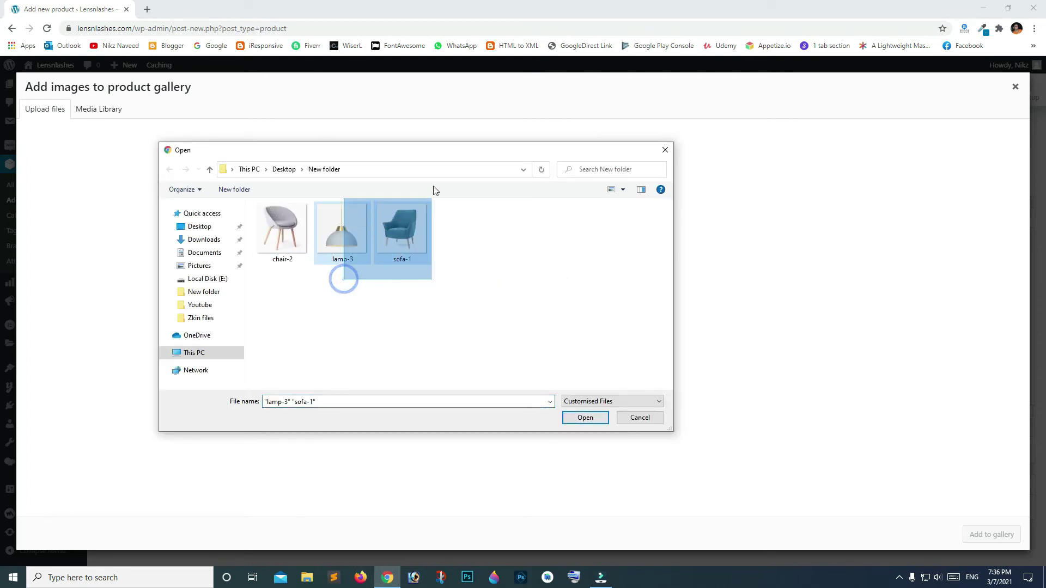
click(582, 418)
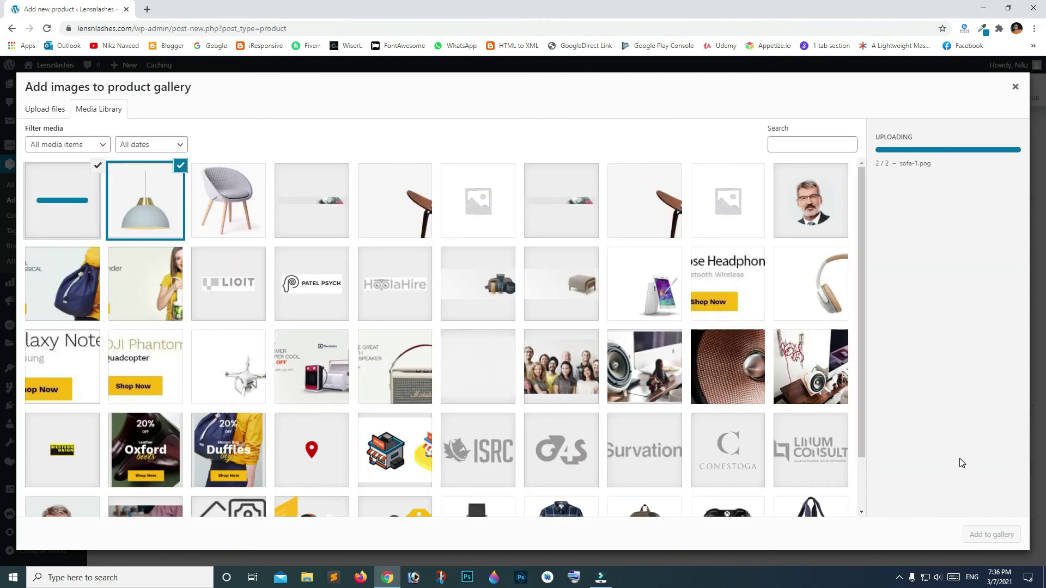
click(990, 535)
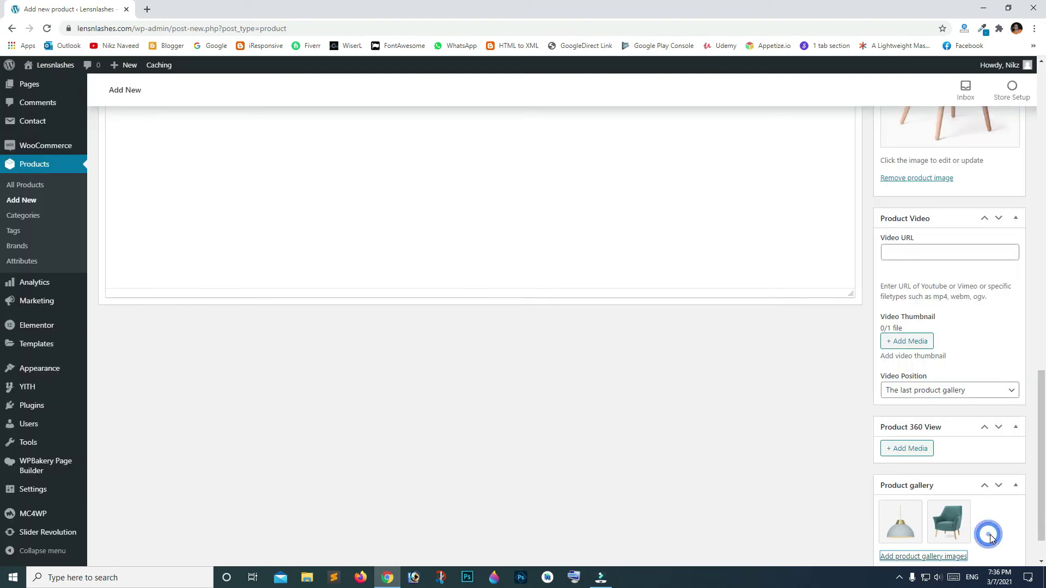
scroll(926, 436, down, 1)
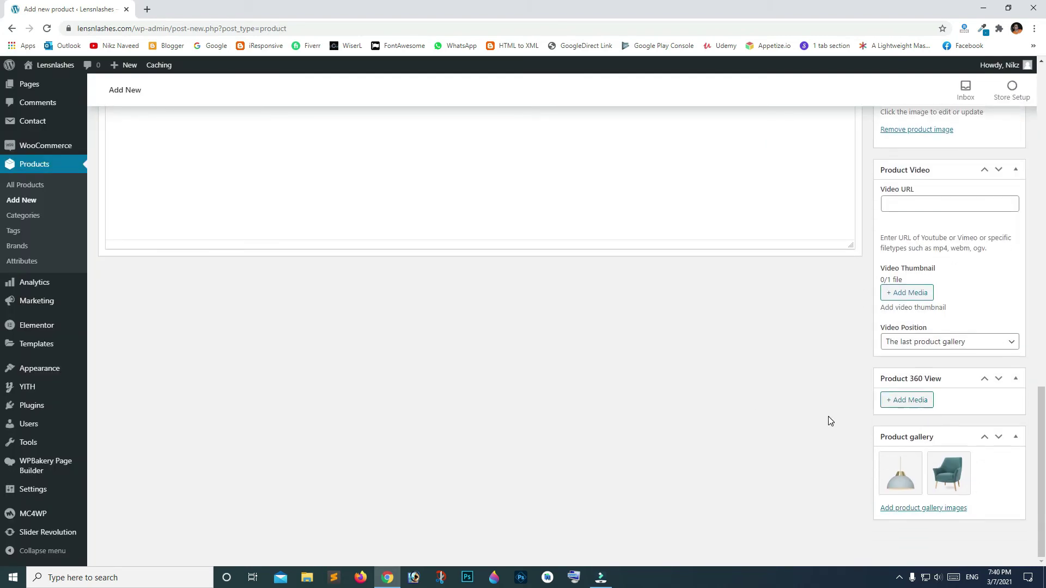
Step: Change the product type in the product data from simple to Variable product
scroll(829, 419, up, 8)
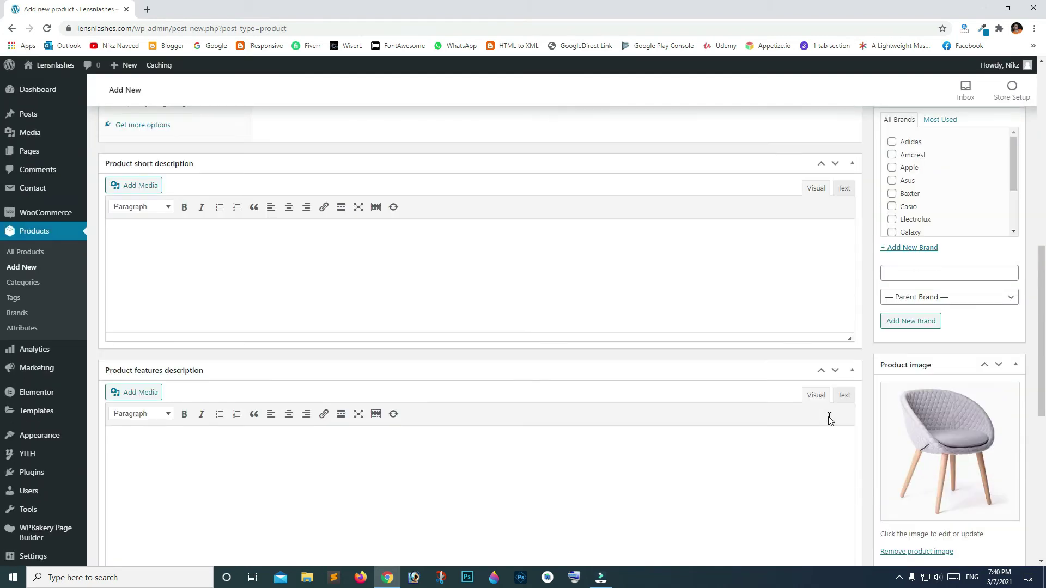
scroll(829, 420, up, 10)
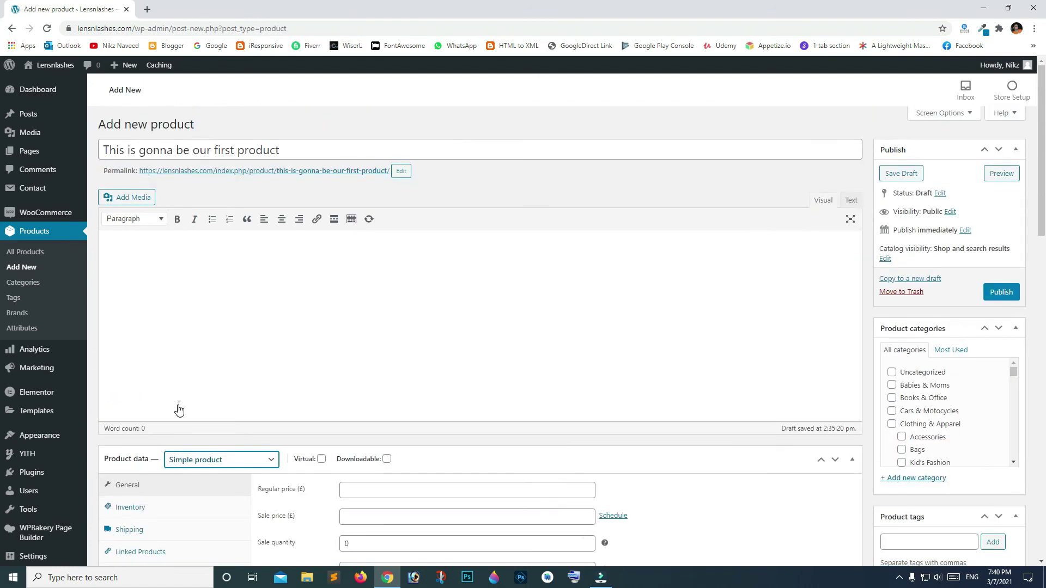
scroll(175, 408, down, 2)
click(256, 378)
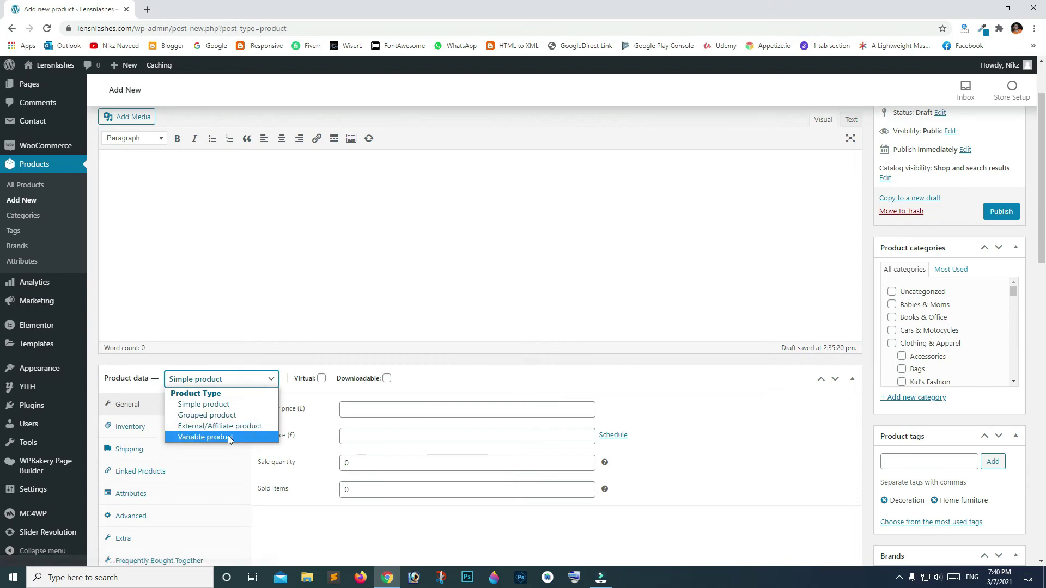
click(224, 436)
scroll(306, 297, down, 1)
scroll(306, 296, down, 2)
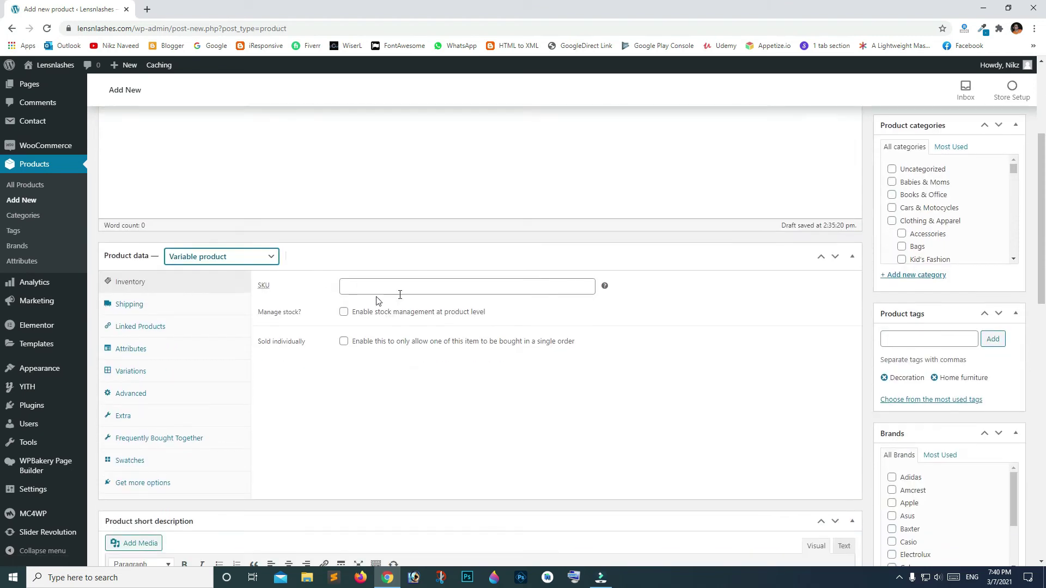
Step: Set the product's SKU to A84FG776-R
click(374, 291)
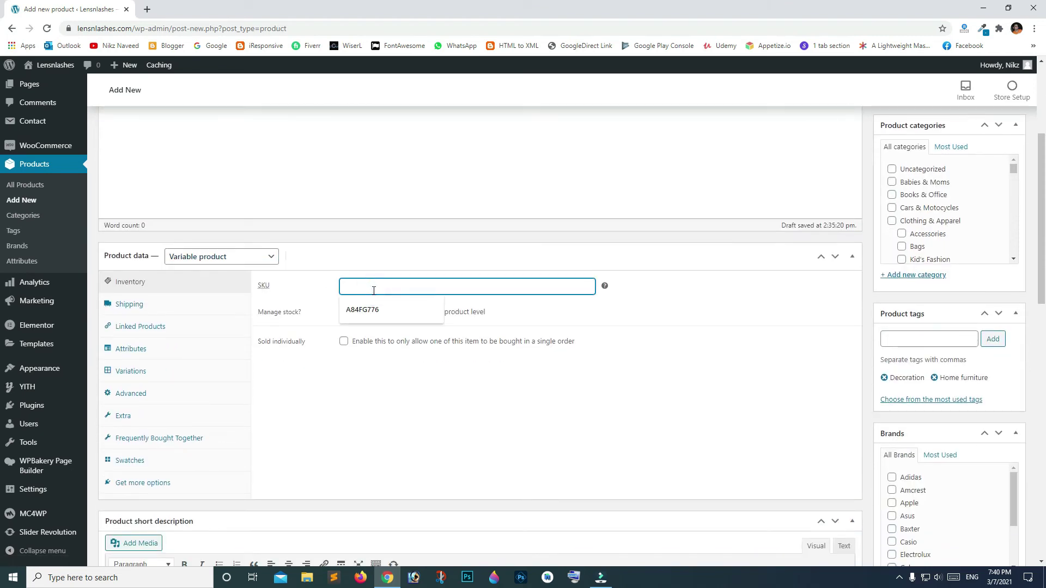
click(390, 307)
text(-R)
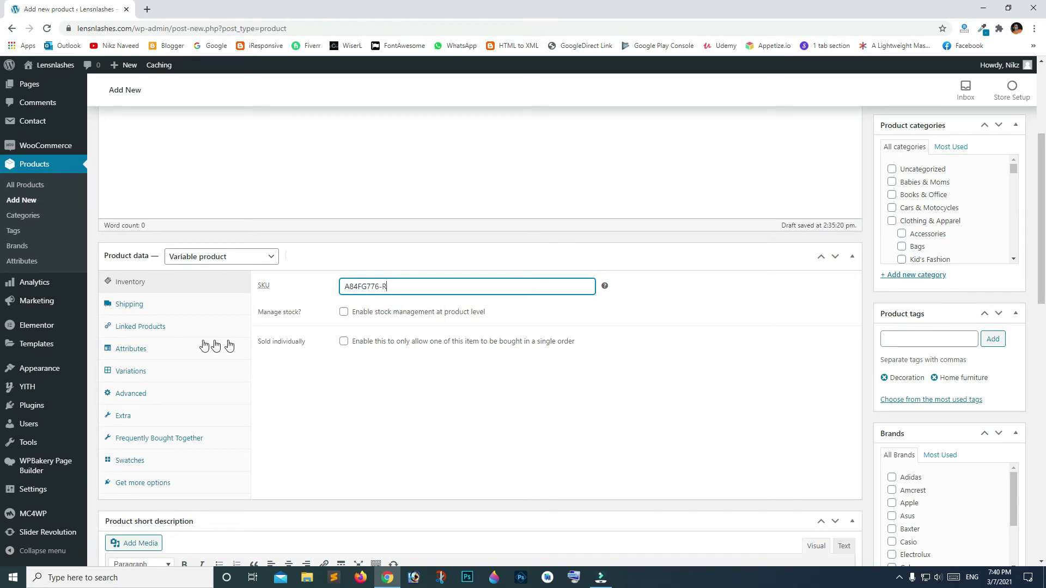
Step: Add the Color attribute to the product with all its terms, enable it for variations and save the attributes
click(176, 354)
click(343, 284)
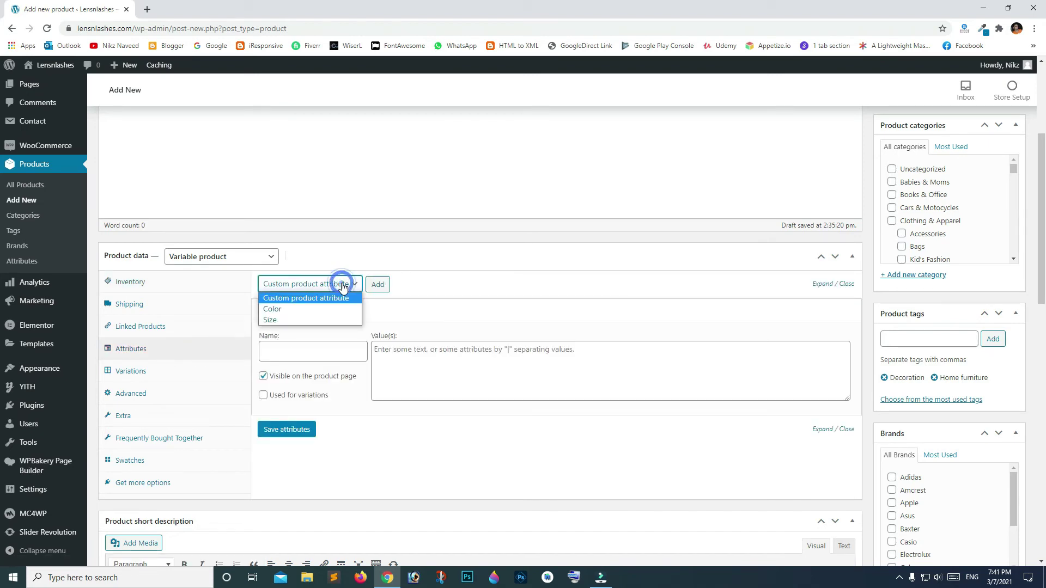
click(340, 309)
click(378, 284)
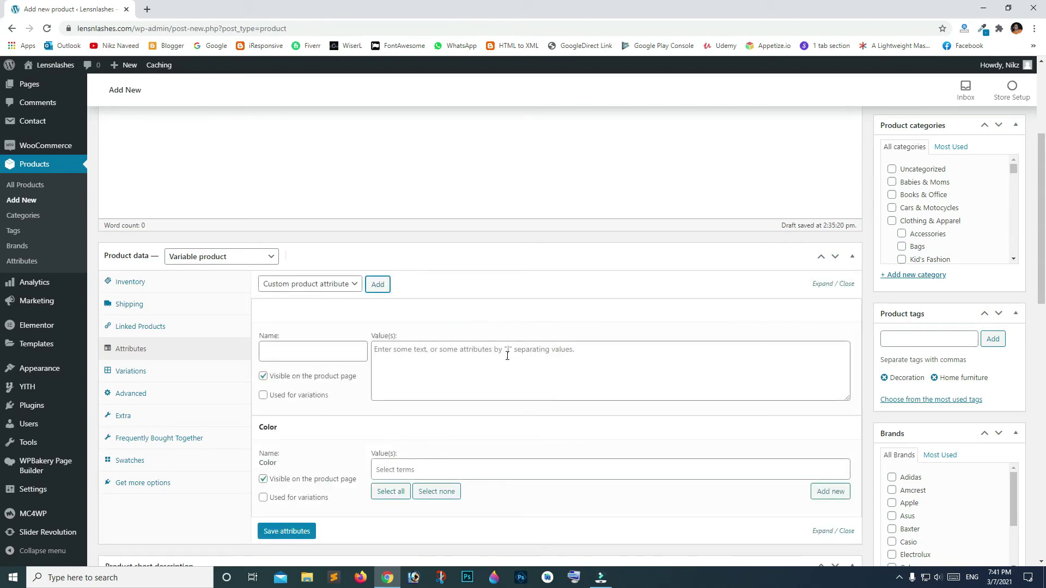
scroll(493, 346, down, 1)
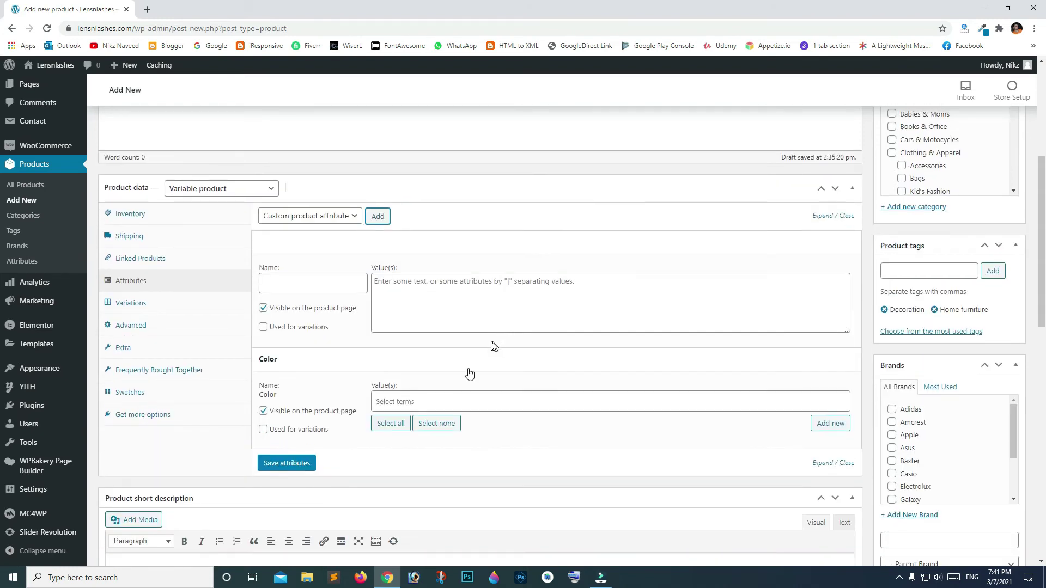
click(395, 424)
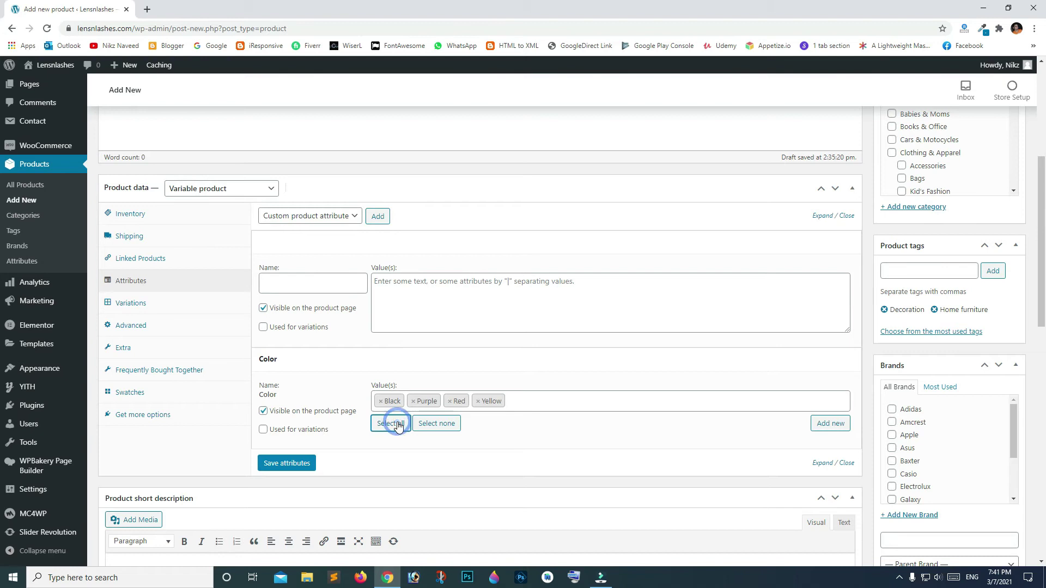
click(264, 430)
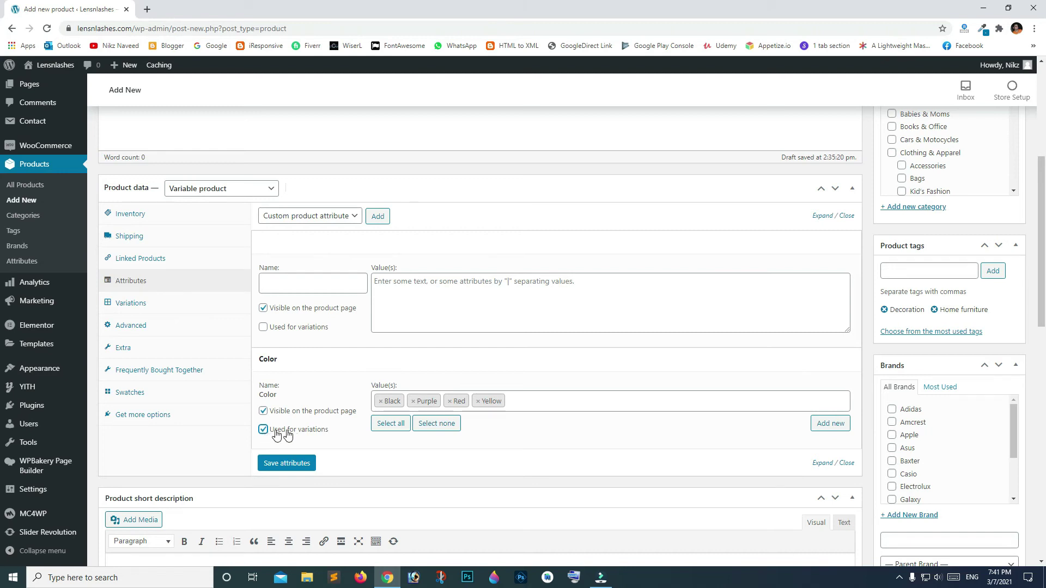
click(300, 467)
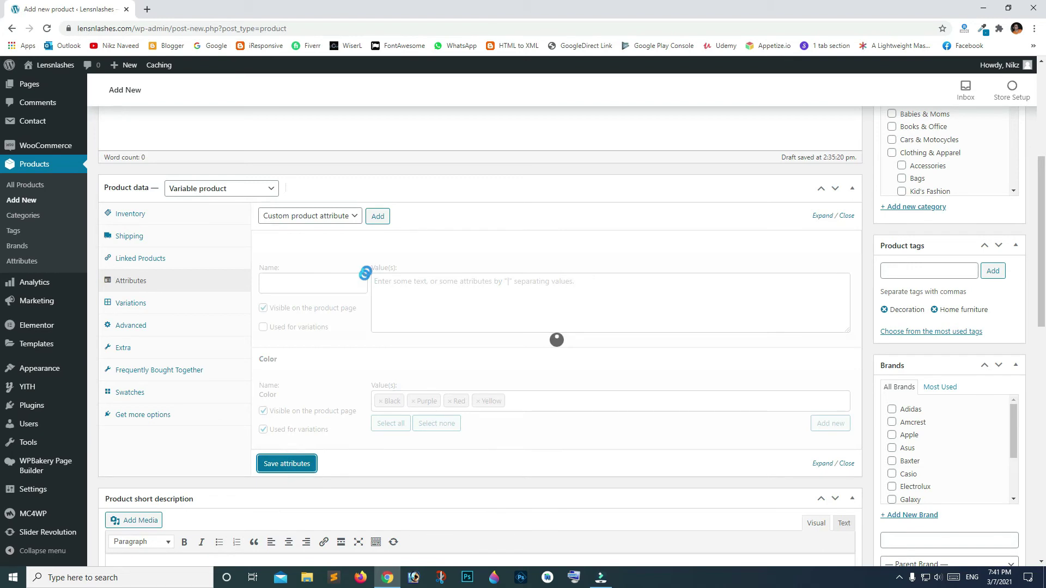
Step: Add the Size attribute with the terms Large, Medium and Small, enable it for variations and save the attributes
click(349, 218)
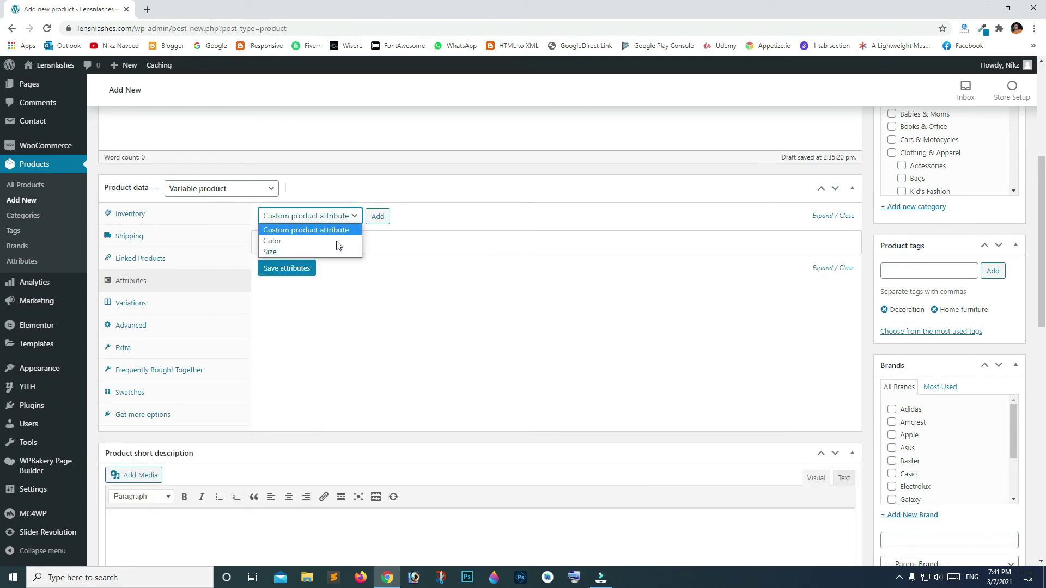
click(319, 252)
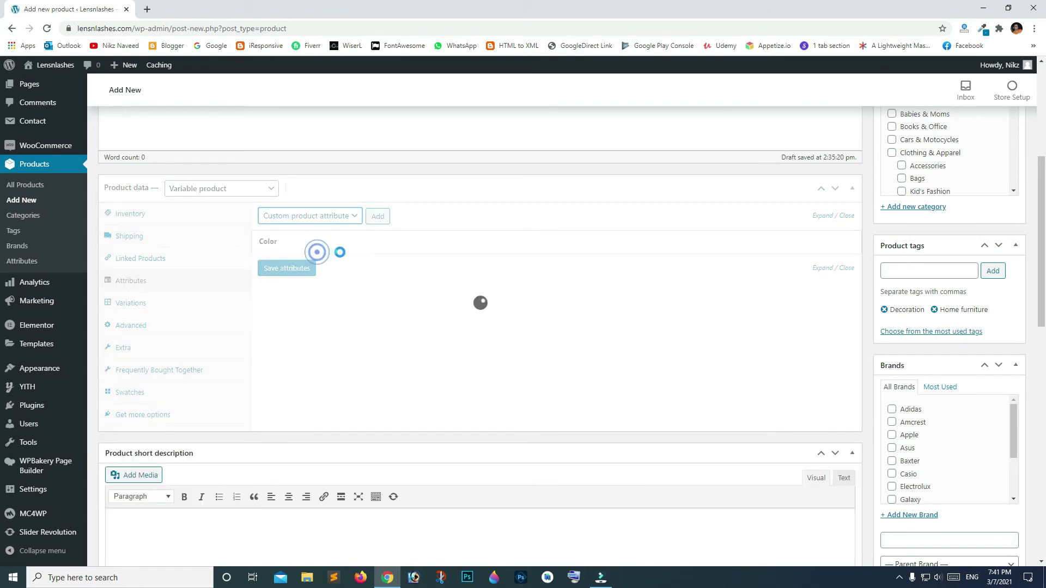
click(381, 221)
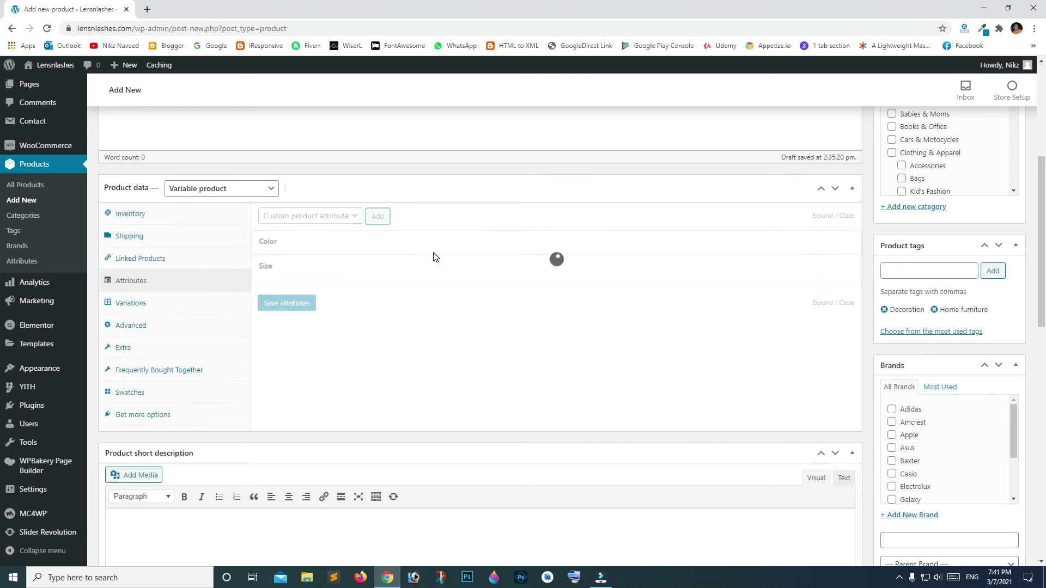
click(391, 330)
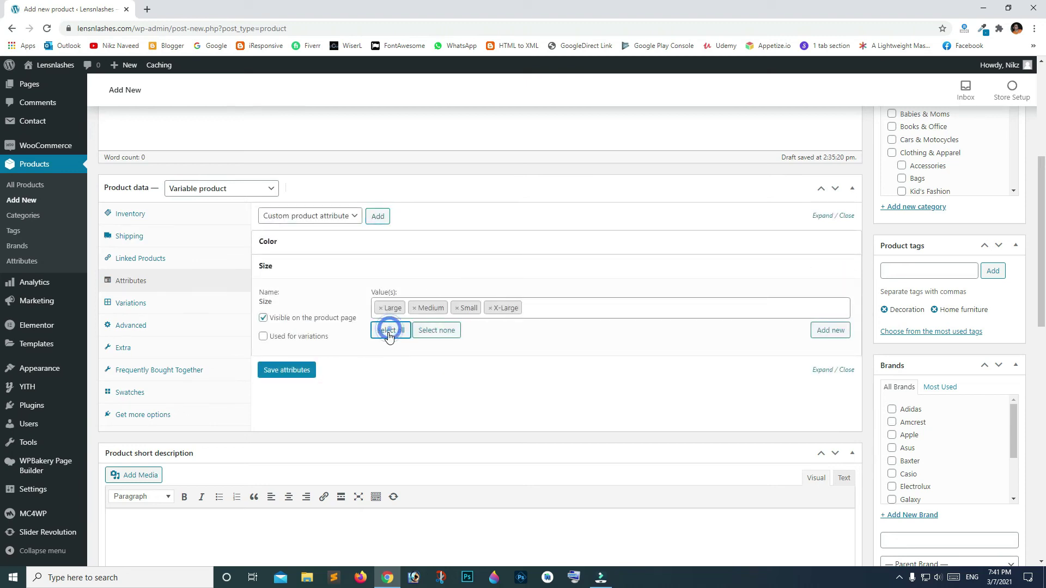
click(490, 308)
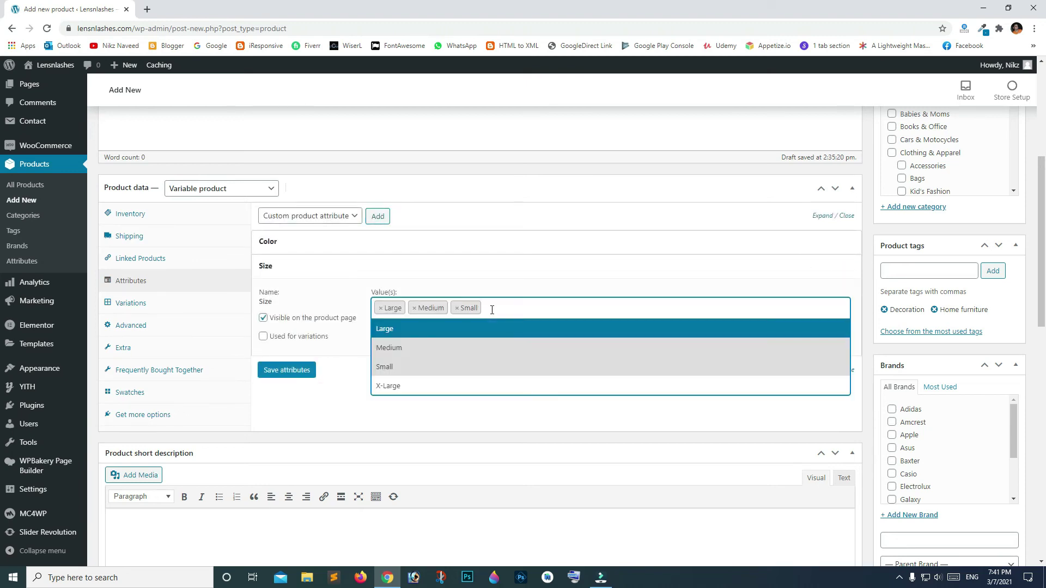
click(503, 252)
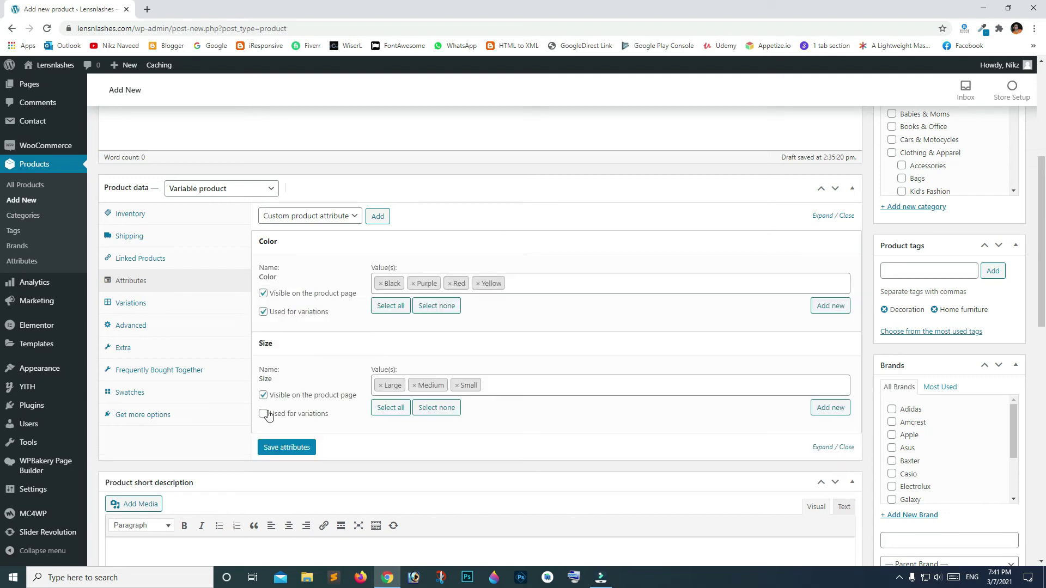
click(262, 414)
click(292, 447)
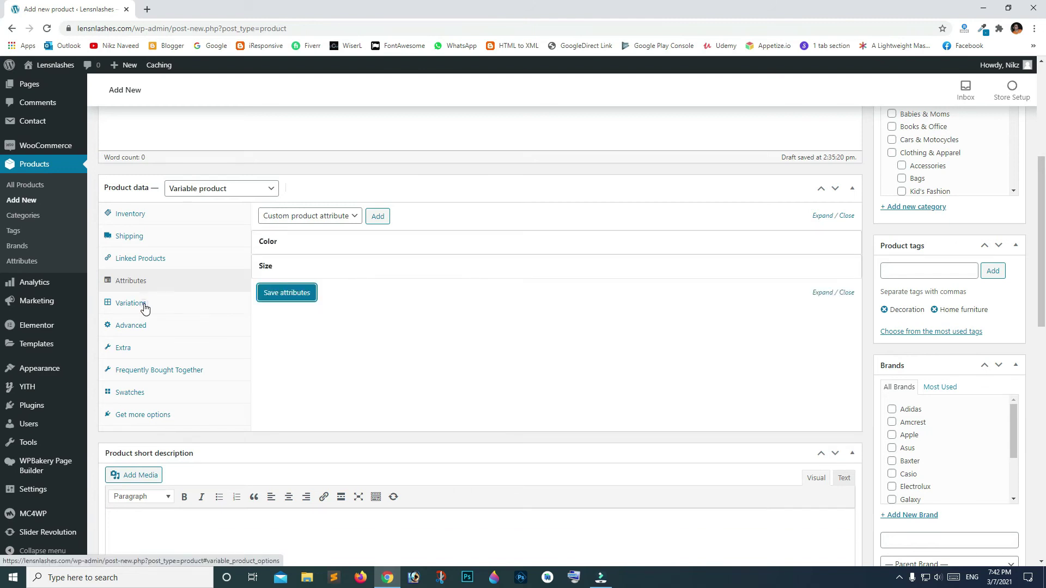
Step: Create the product's variations from all attributes
click(204, 306)
click(452, 217)
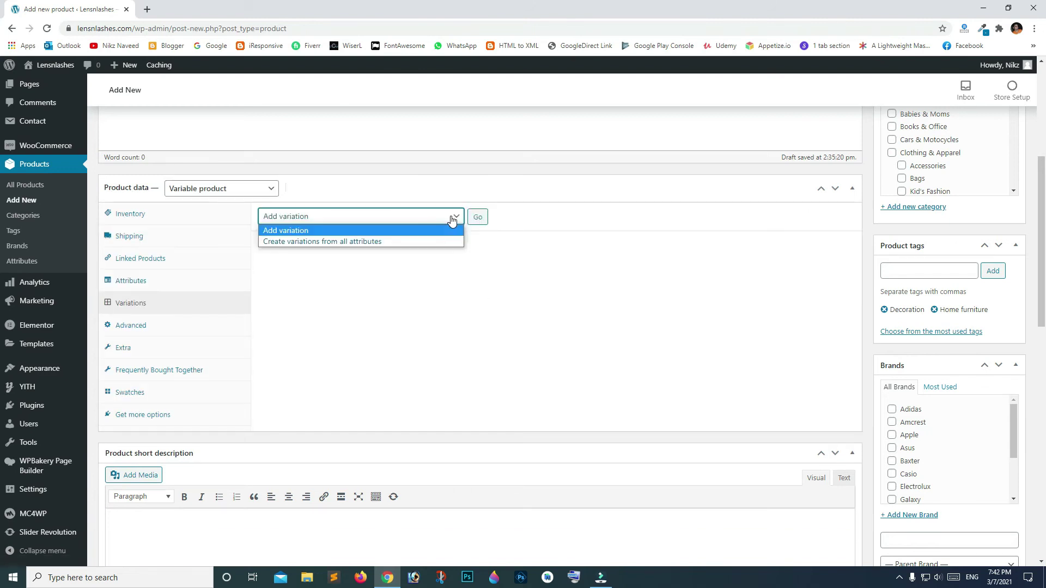
click(326, 247)
click(478, 218)
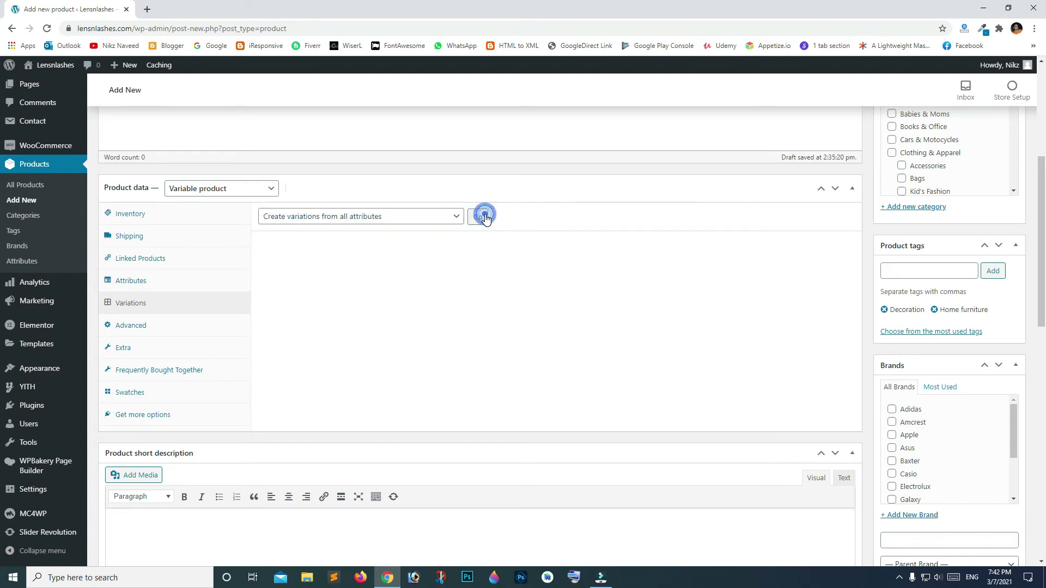
click(582, 114)
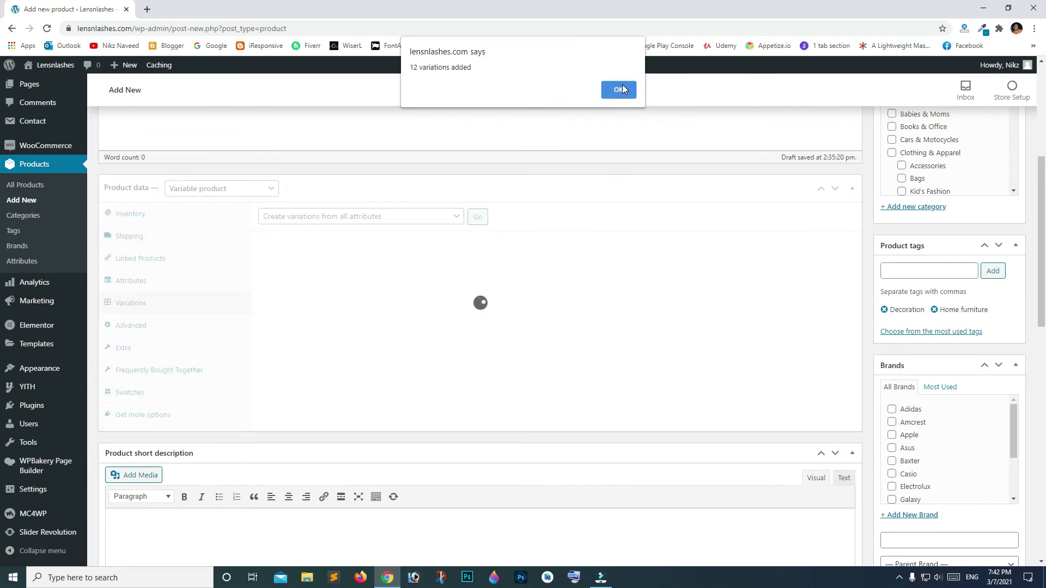
Step: Accept the variations notice and set the regular price of the Black, Small variation to £240
click(620, 90)
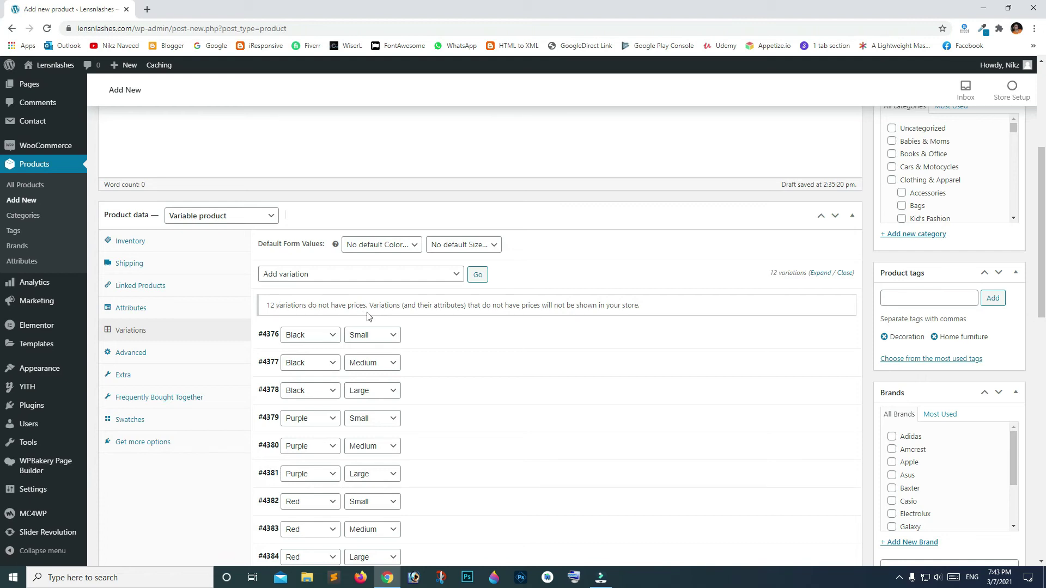
click(517, 340)
scroll(535, 343, down, 2)
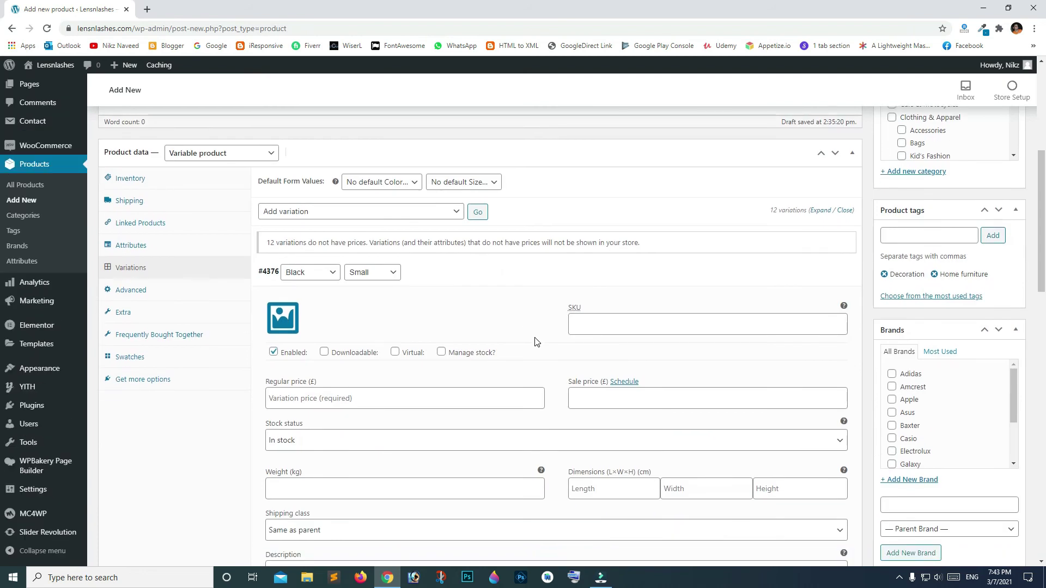
click(303, 365)
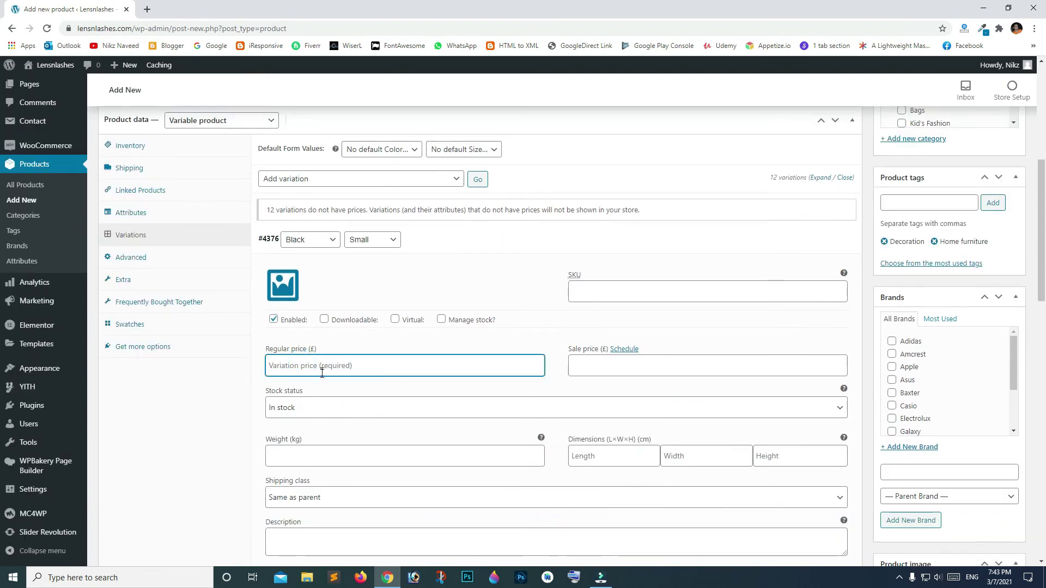
text(240)
scroll(422, 320, down, 1)
click(453, 225)
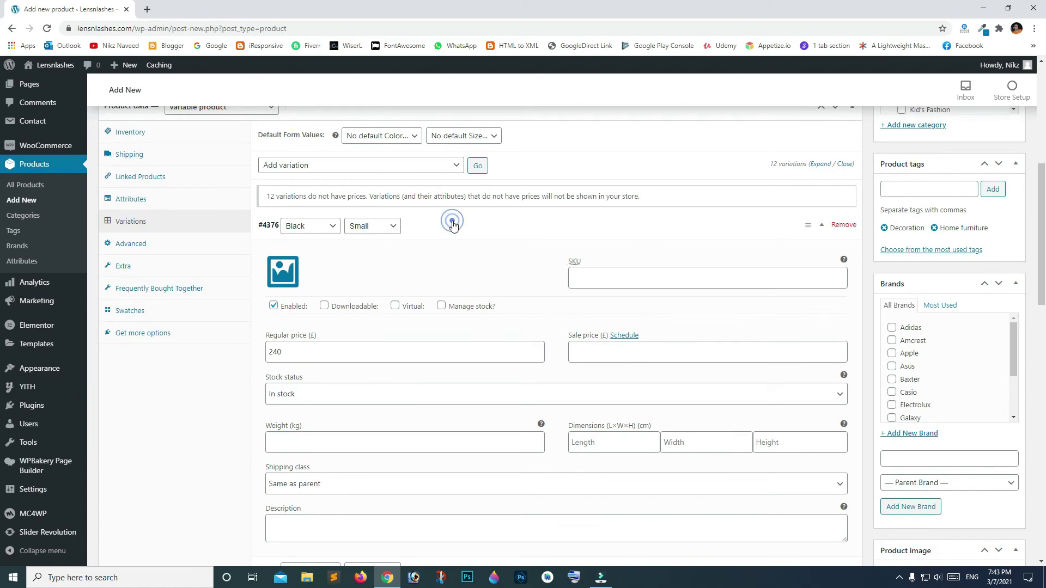
Step: Set the regular price of the Black, Medium variation to £240
click(469, 254)
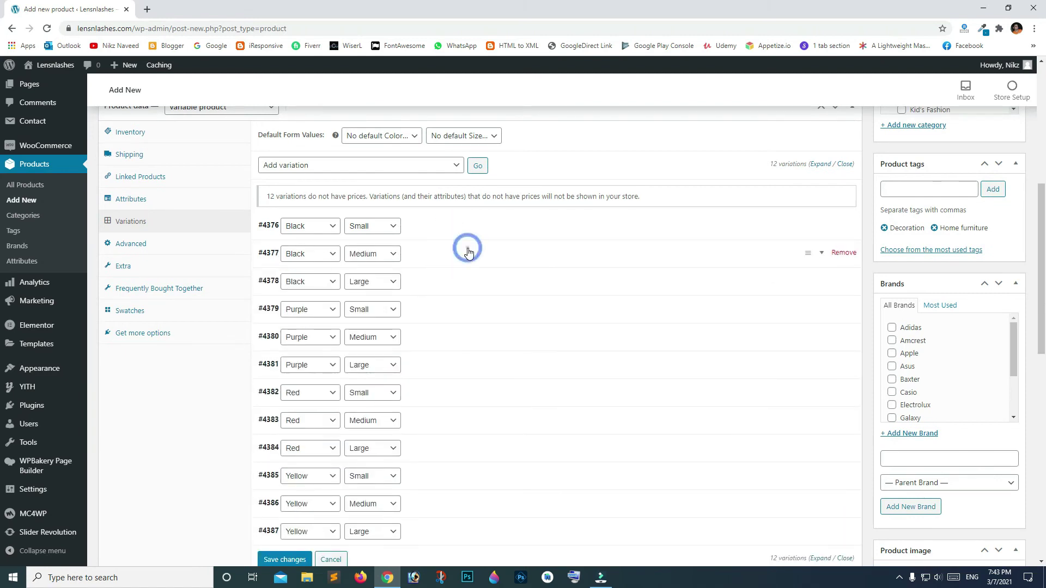
click(295, 386)
text(240)
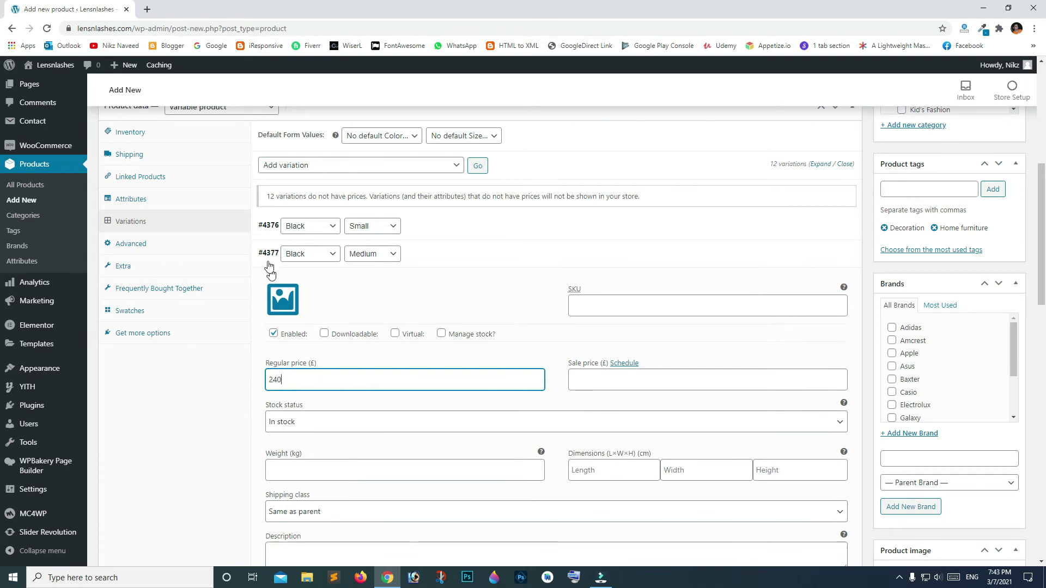
click(268, 253)
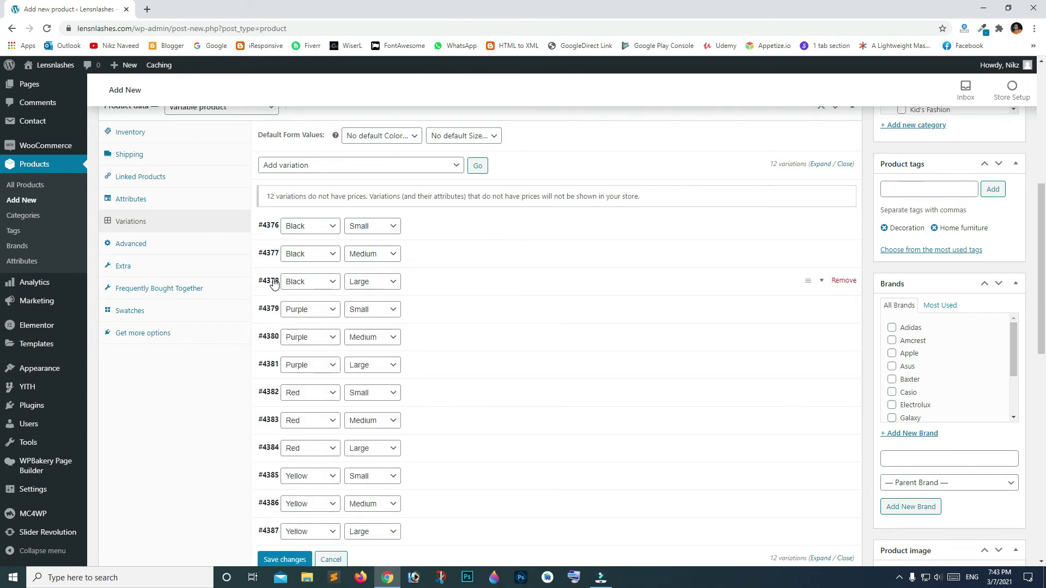
Step: Set the regular price of the Purple, Small variation to £240
scroll(274, 283, down, 1)
click(272, 268)
click(349, 384)
text(240)
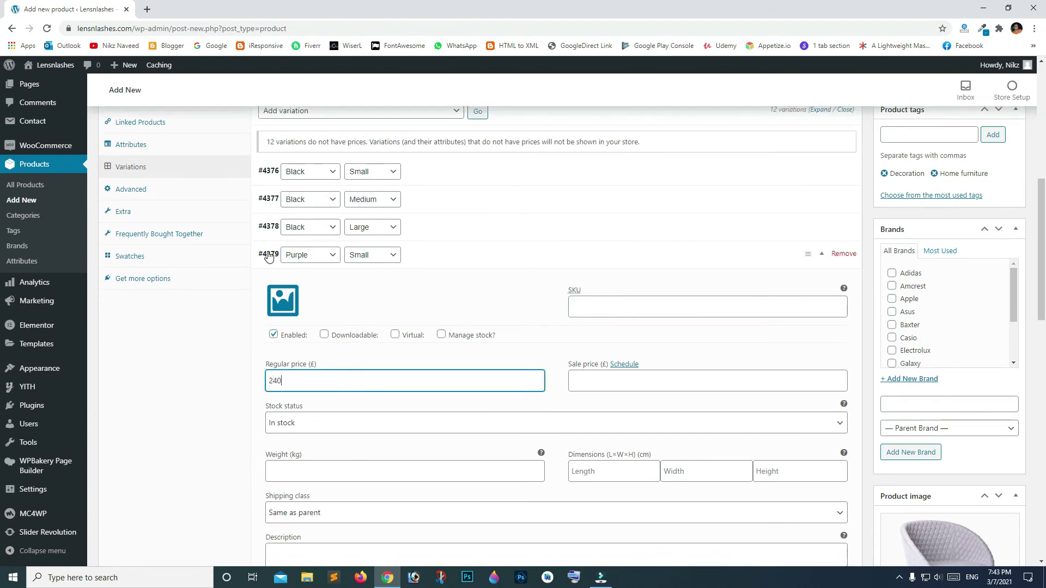
click(269, 255)
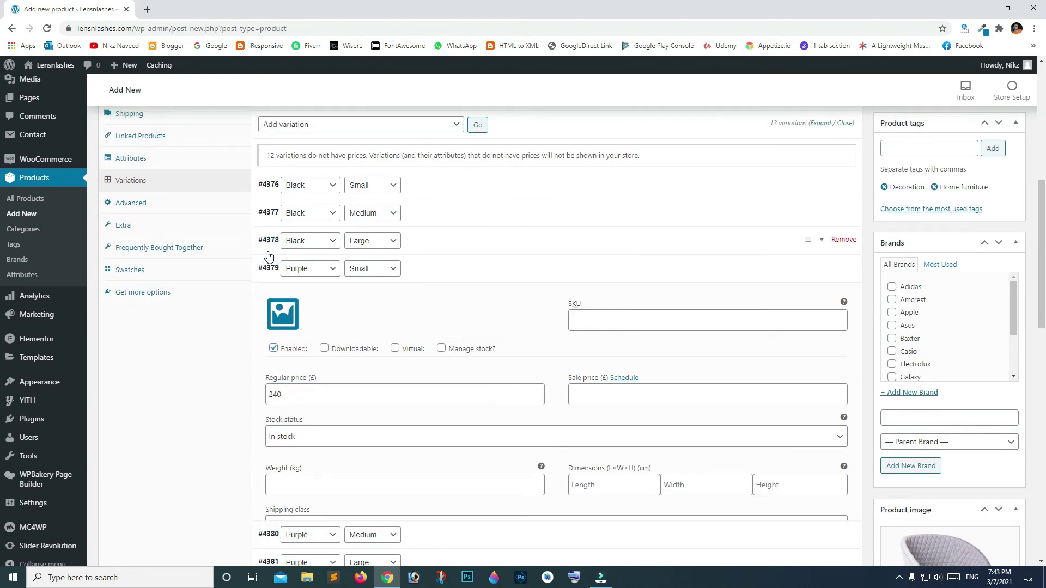
Step: Set the regular price of the Purple, Medium variation to £240
click(270, 293)
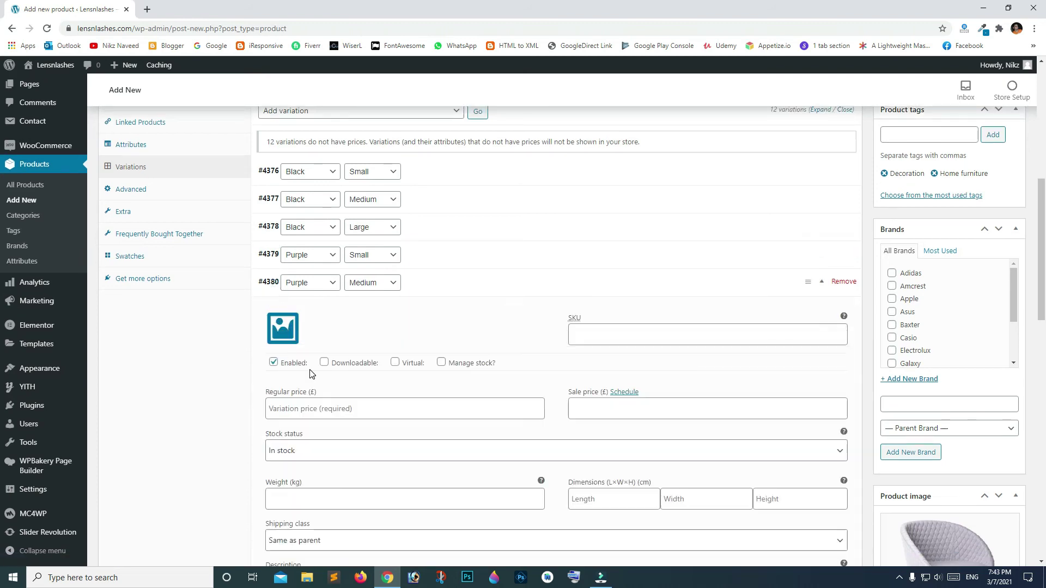
click(297, 412)
text(240)
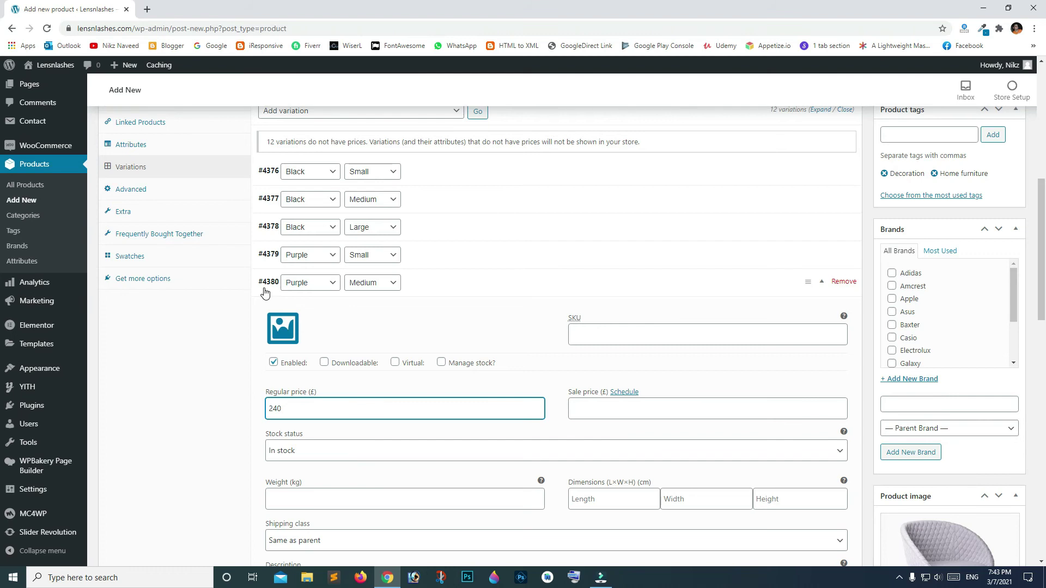
click(267, 293)
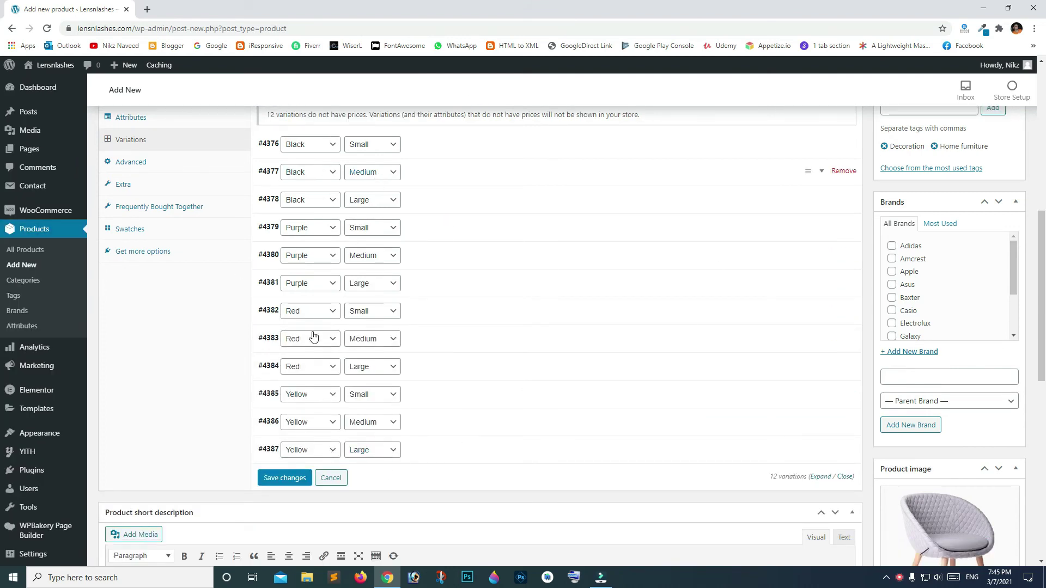
Step: Save the variation changes and publish the product
click(285, 479)
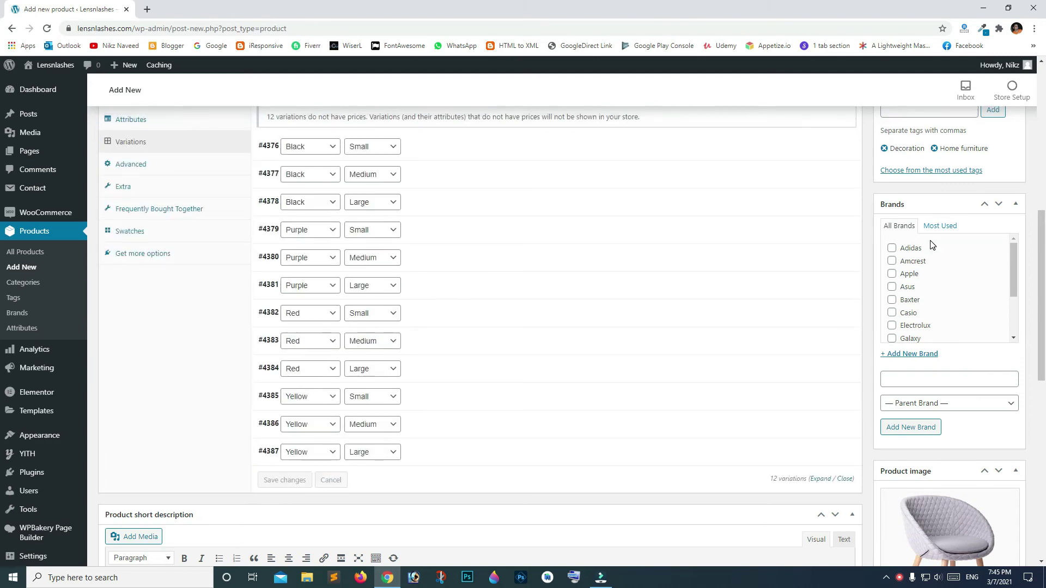
scroll(931, 246, up, 4)
scroll(932, 245, up, 4)
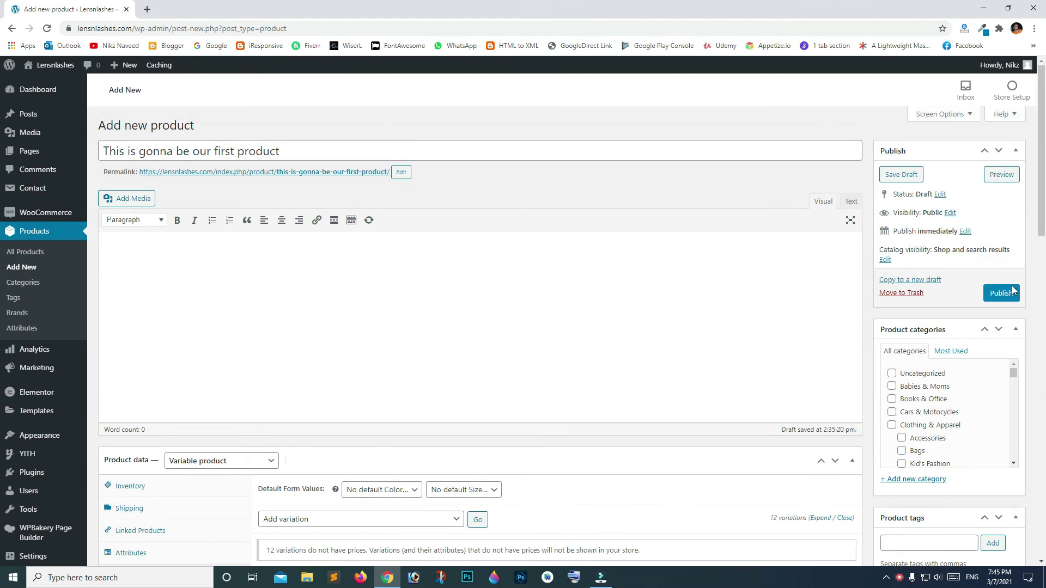
click(1008, 296)
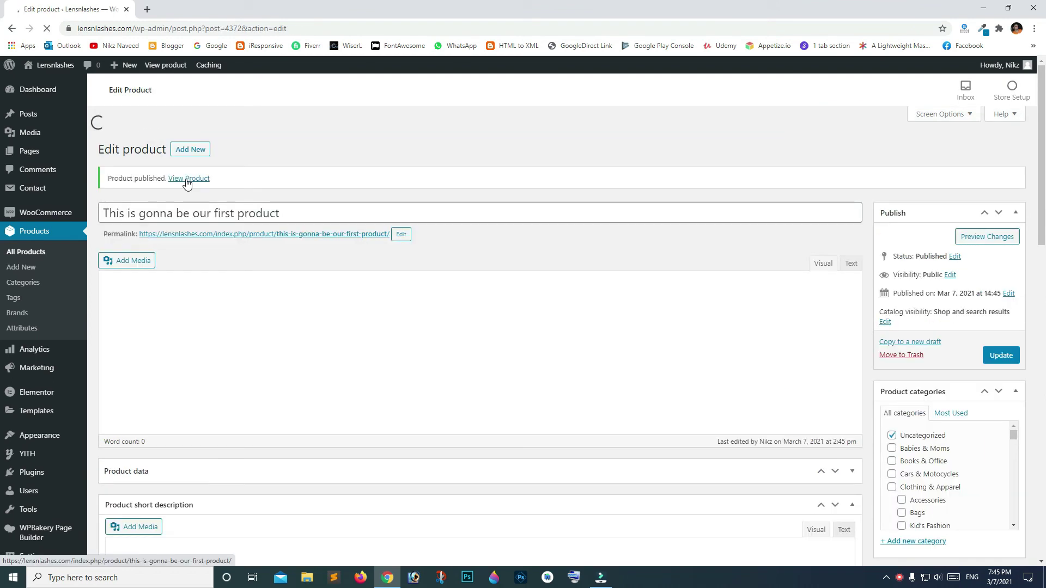
Step: Open the published product's store page in a new browser tab and examine its price, color and size options
right_click(185, 157)
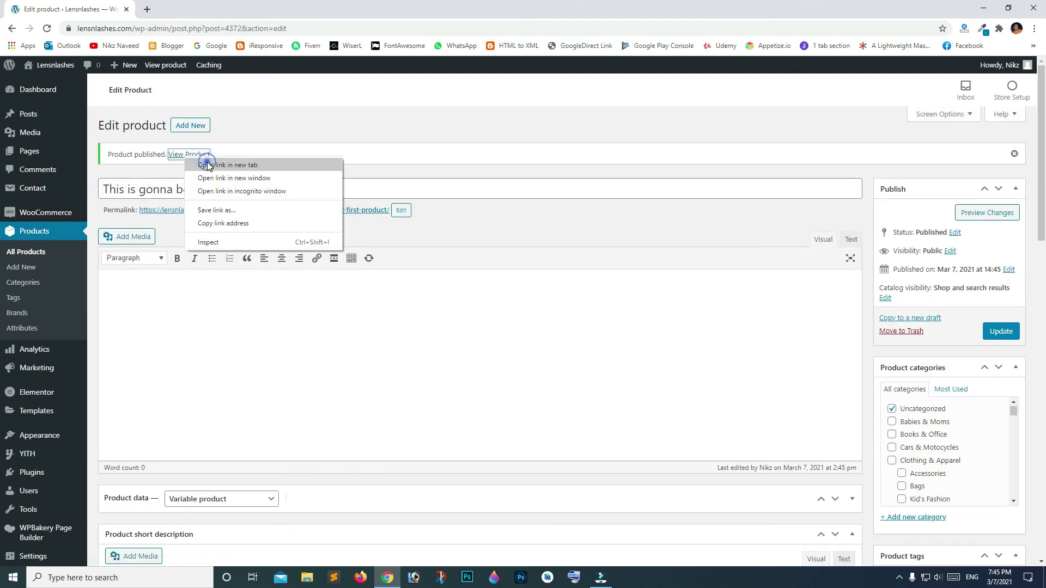
click(208, 166)
click(183, 11)
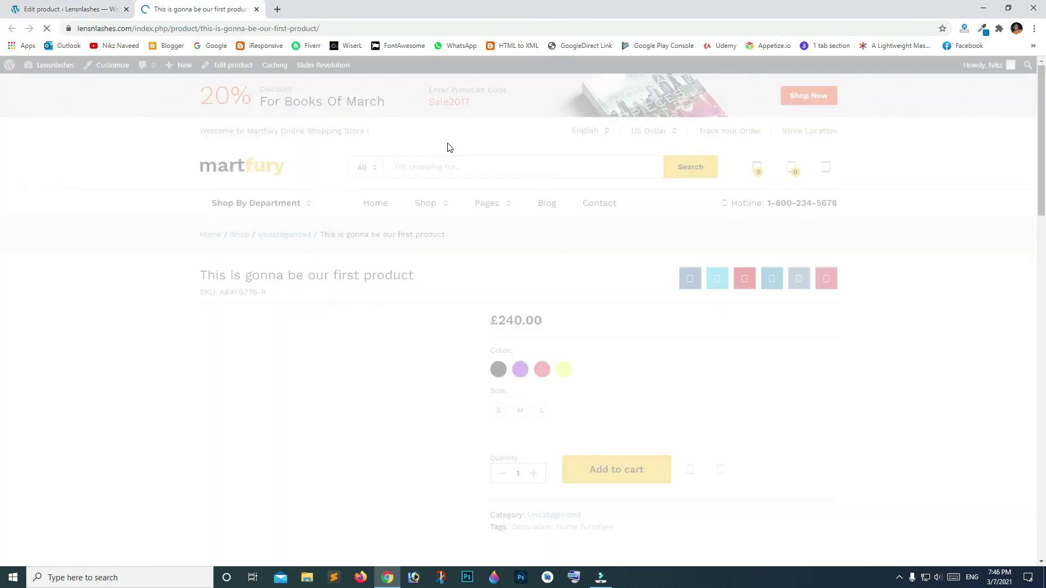
scroll(528, 143, down, 1)
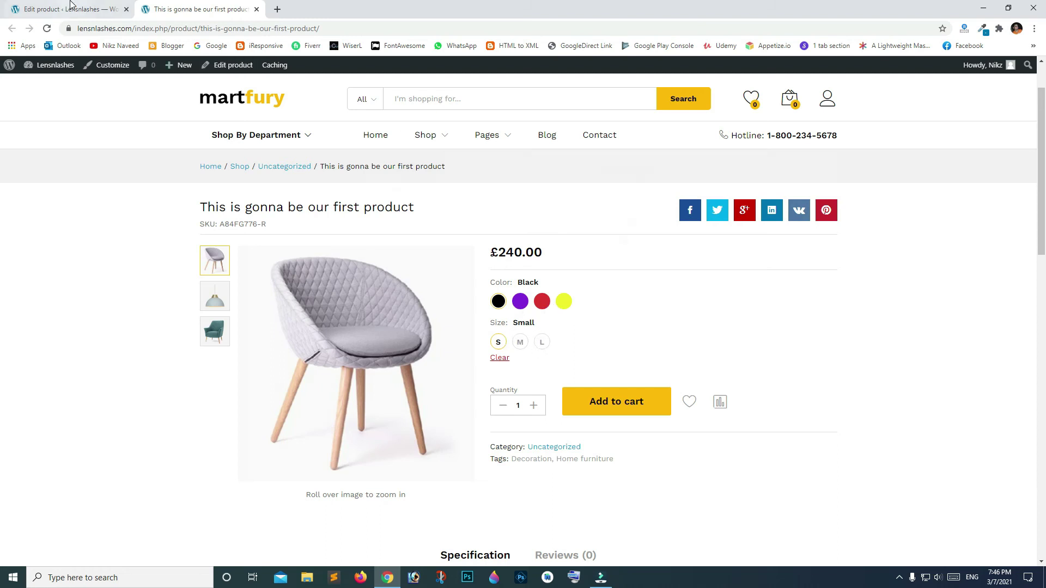
scroll(695, 251, up, 1)
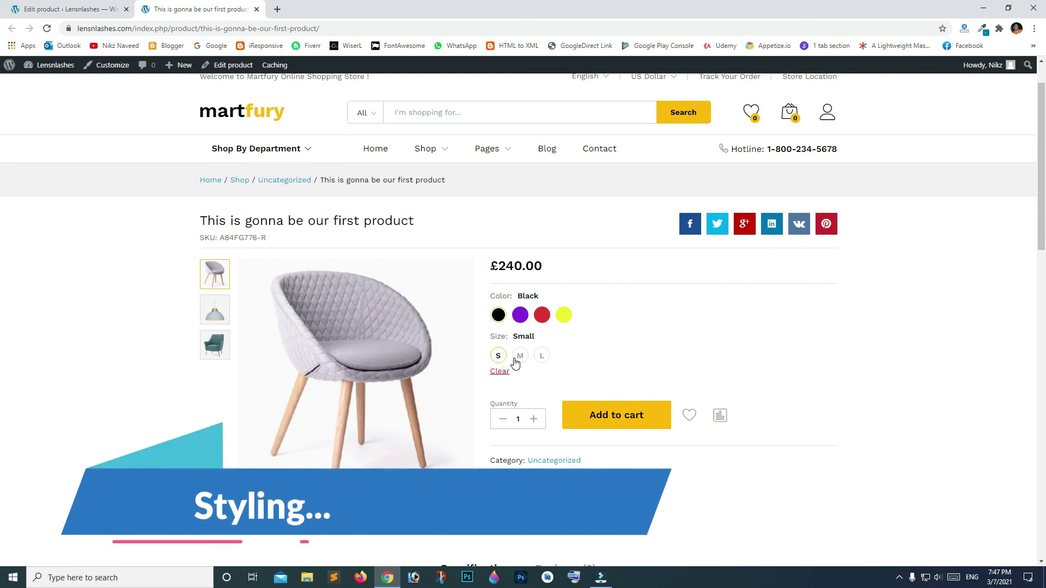
Step: In the product's swatch settings, set the Size swatch style to Square and update the product
click(83, 11)
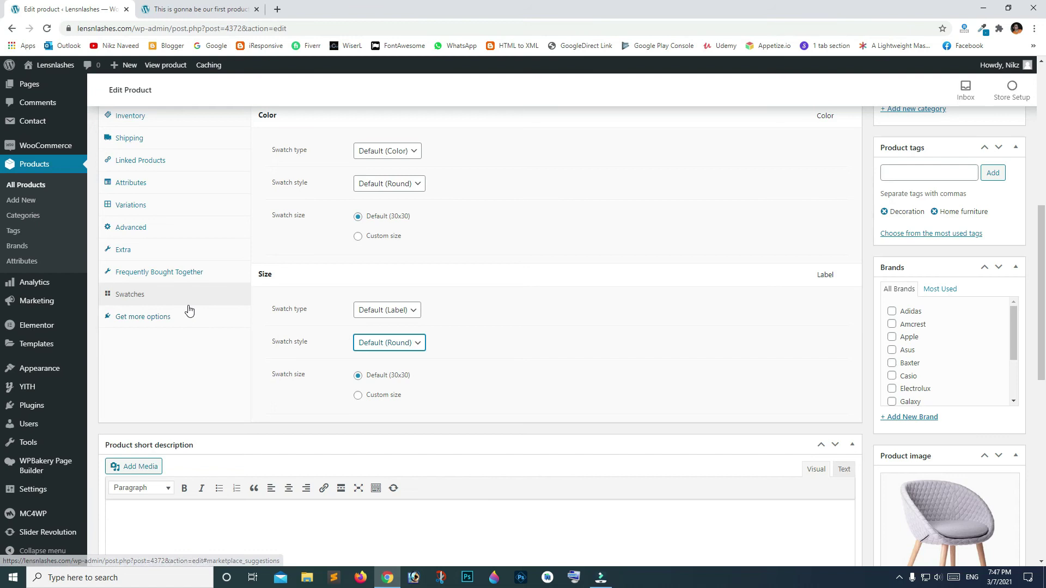
click(384, 343)
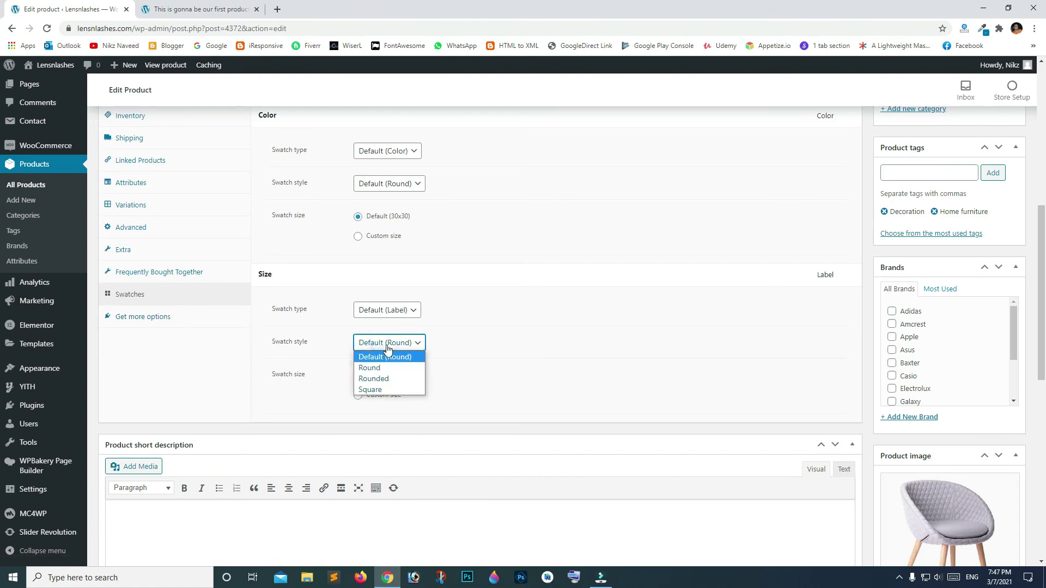
click(388, 388)
scroll(771, 347, up, 3)
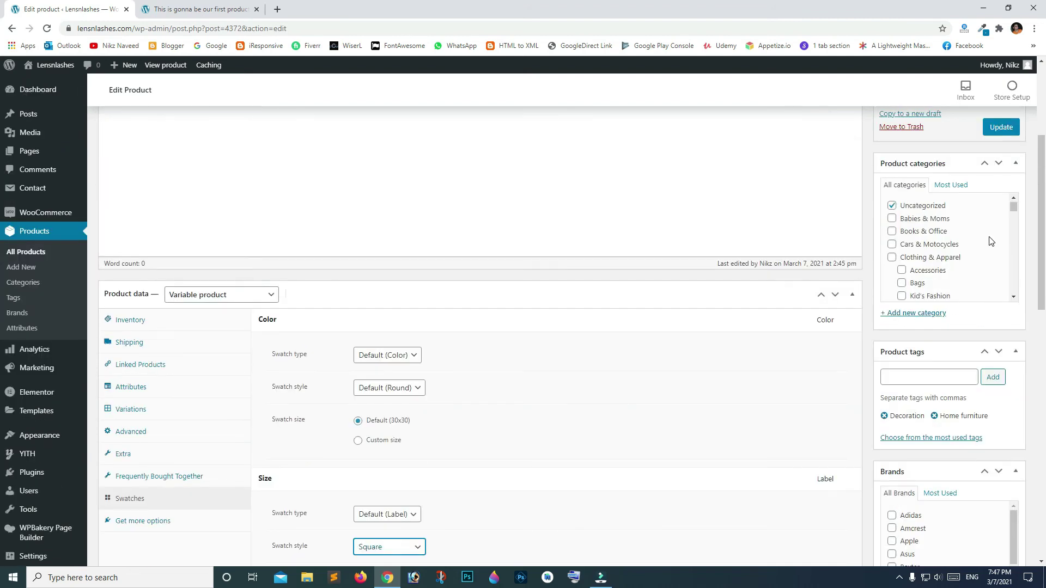
click(999, 130)
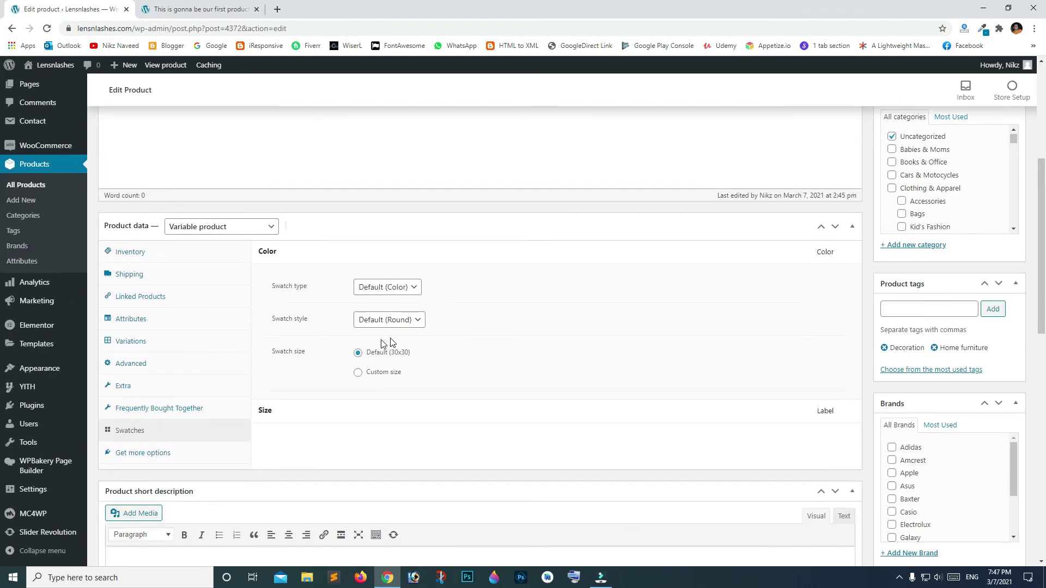
Step: Reload the product's store page and add the Purple, Small variation to the cart
click(230, 13)
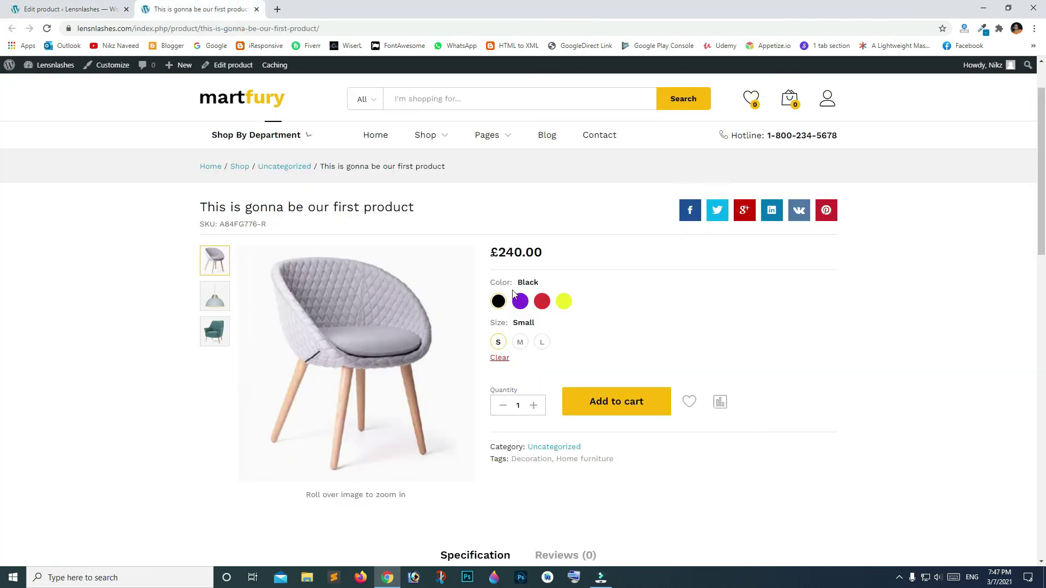
key(F5)
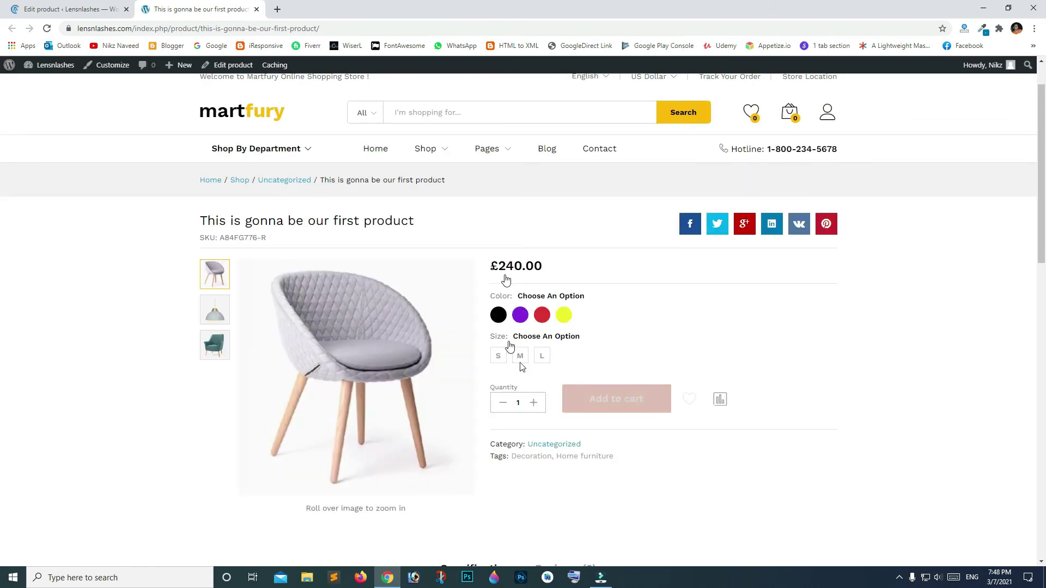
click(498, 355)
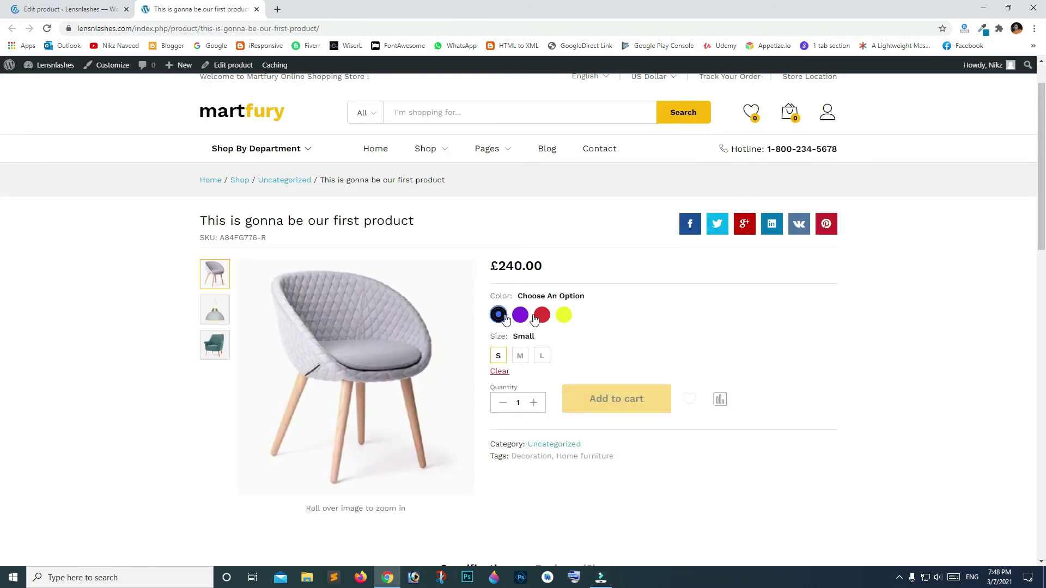
click(519, 315)
scroll(608, 385, down, 1)
click(625, 401)
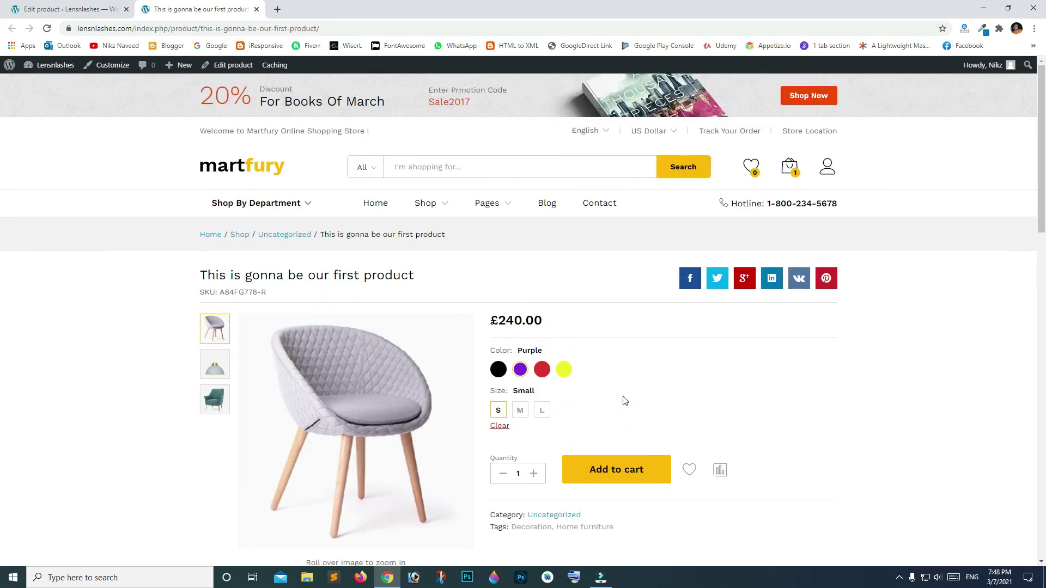
Step: Open the full cart page and review the cart's contents and checkout section
mouse_move(791, 167)
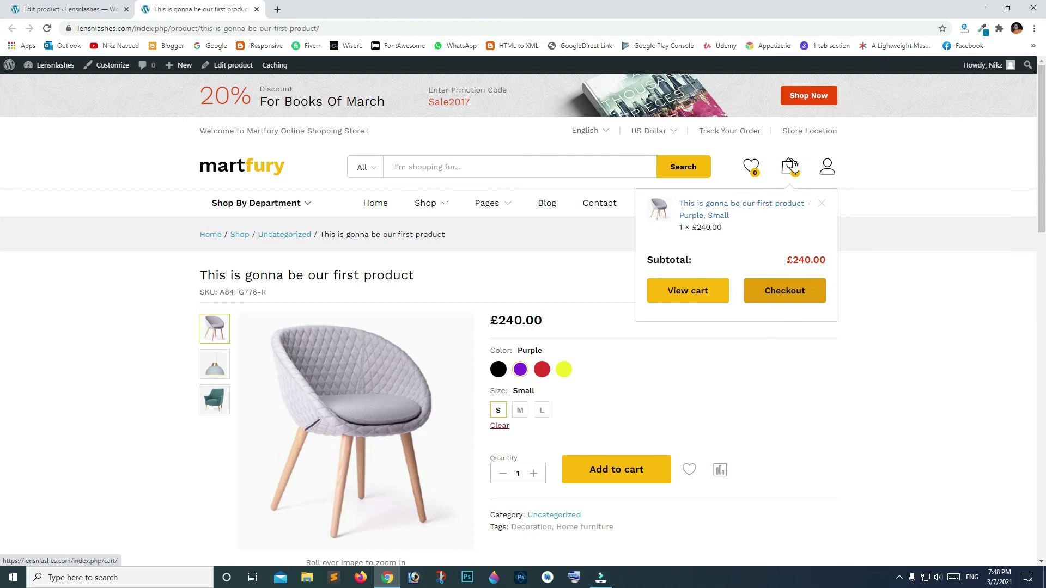
click(688, 291)
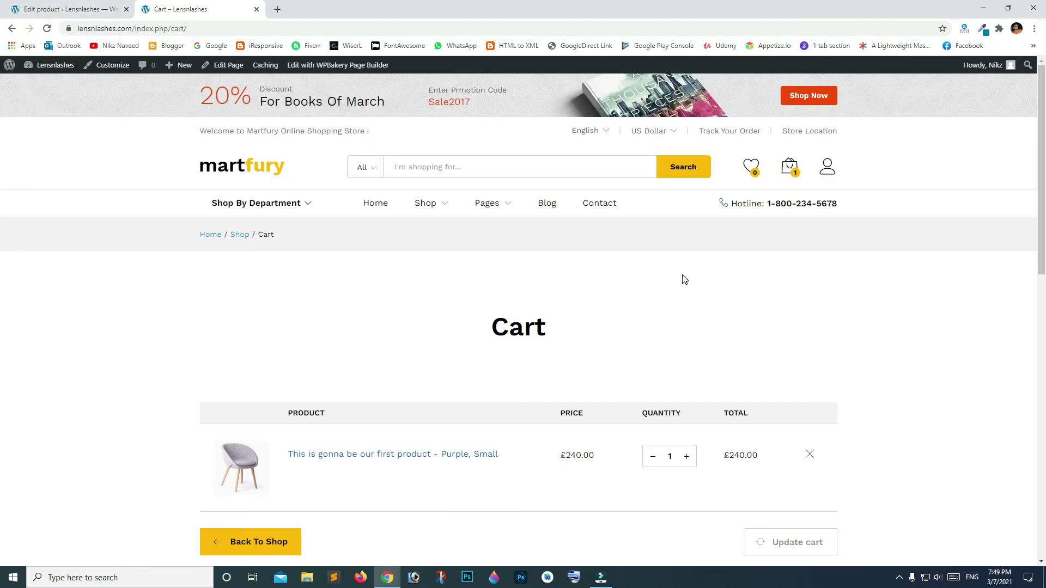
scroll(684, 280, down, 5)
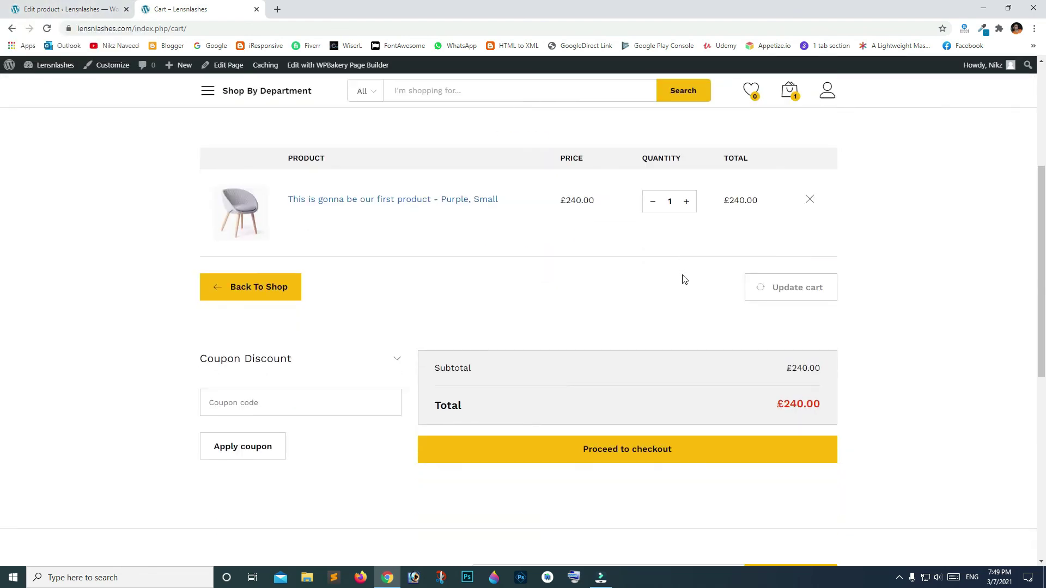
Step: Return to the product editor's tab, open the WooCommerce setup wizard, submit the store details and agree to usage tracking
click(71, 9)
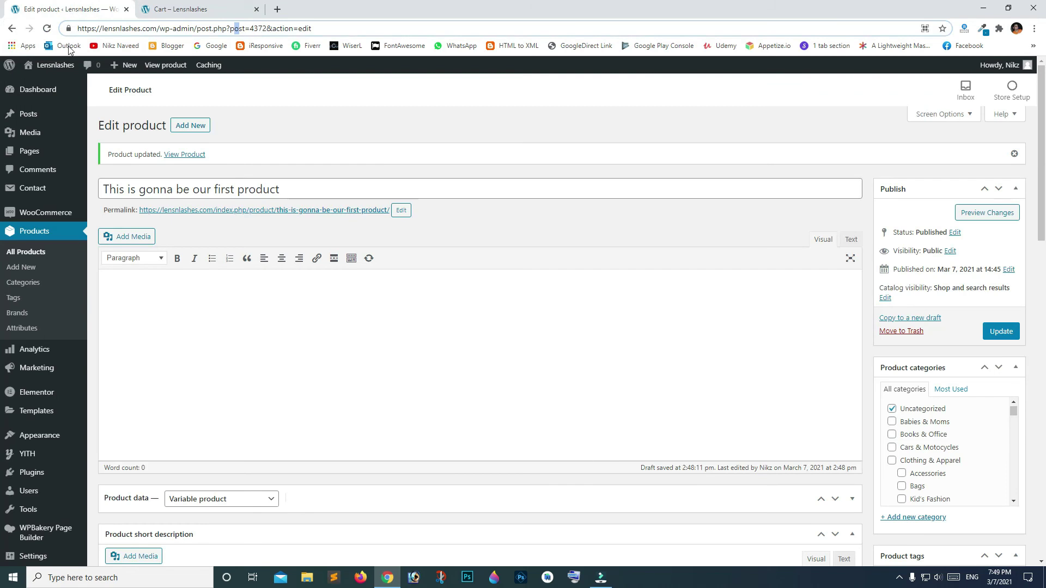
mouse_move(43, 407)
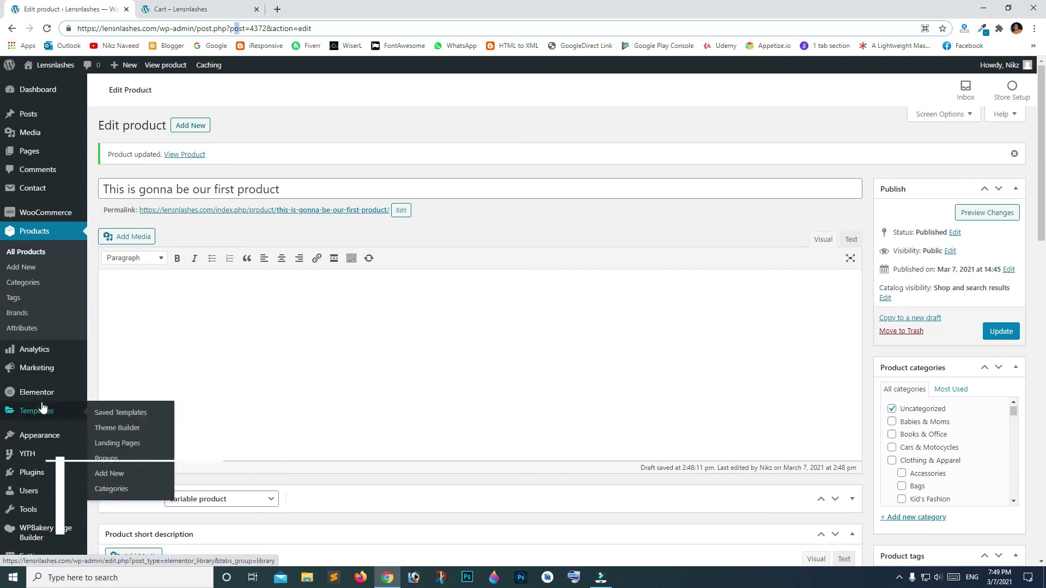
click(44, 216)
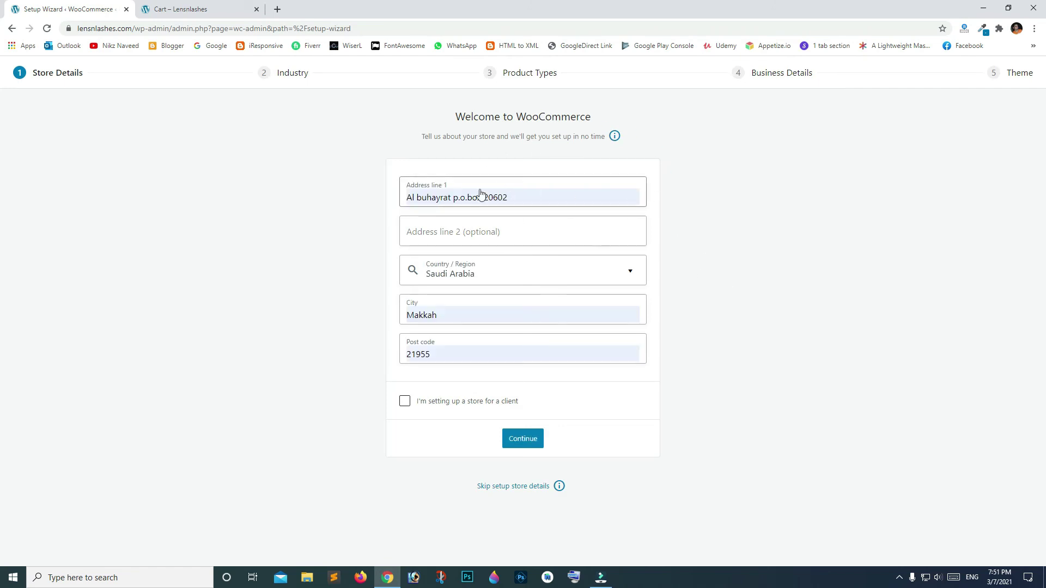
click(541, 439)
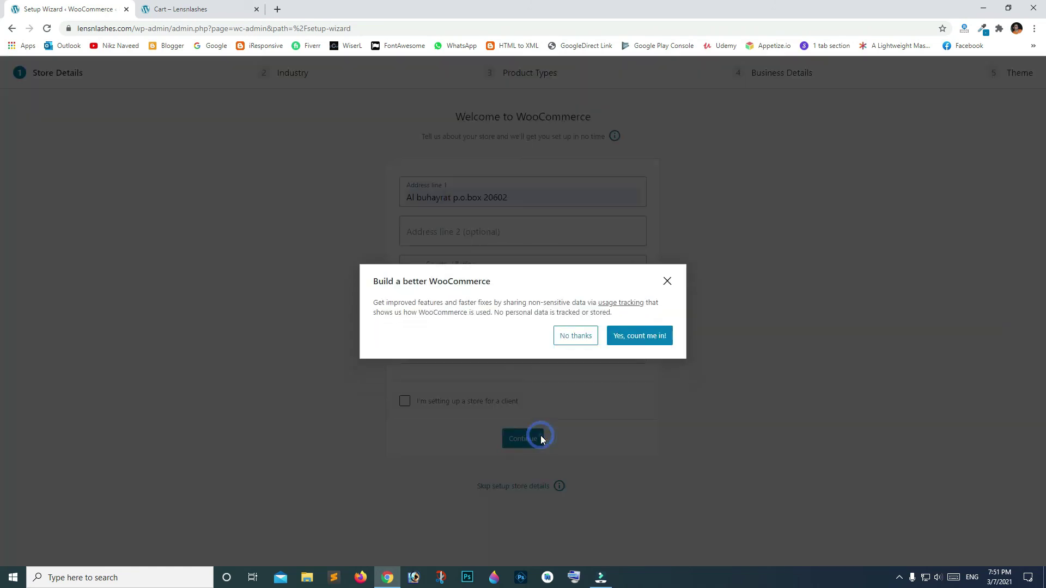
click(643, 340)
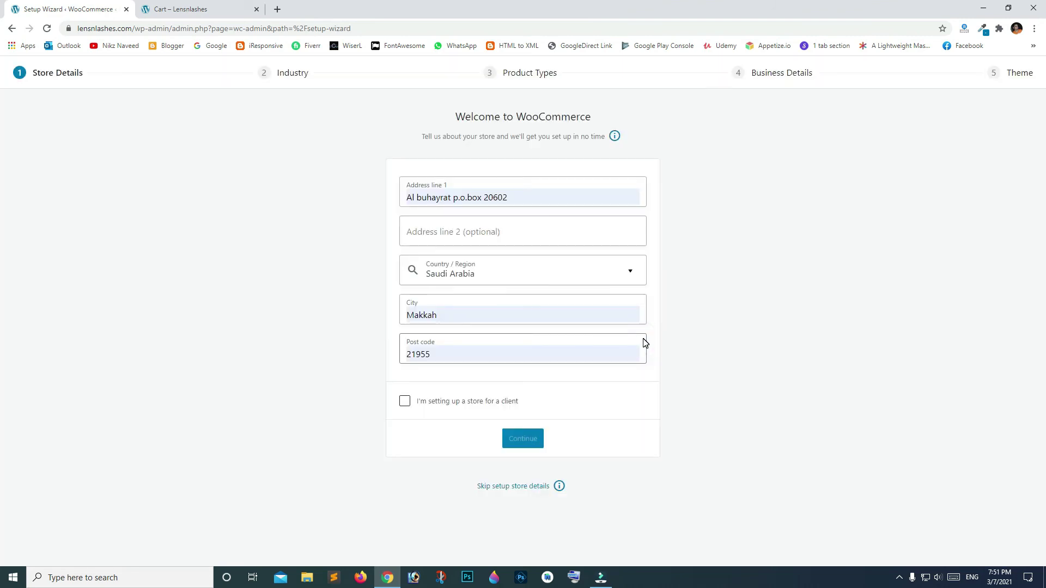
Step: Choose Electronics and computers as the store's industry and submit Physical products as the product type
click(405, 234)
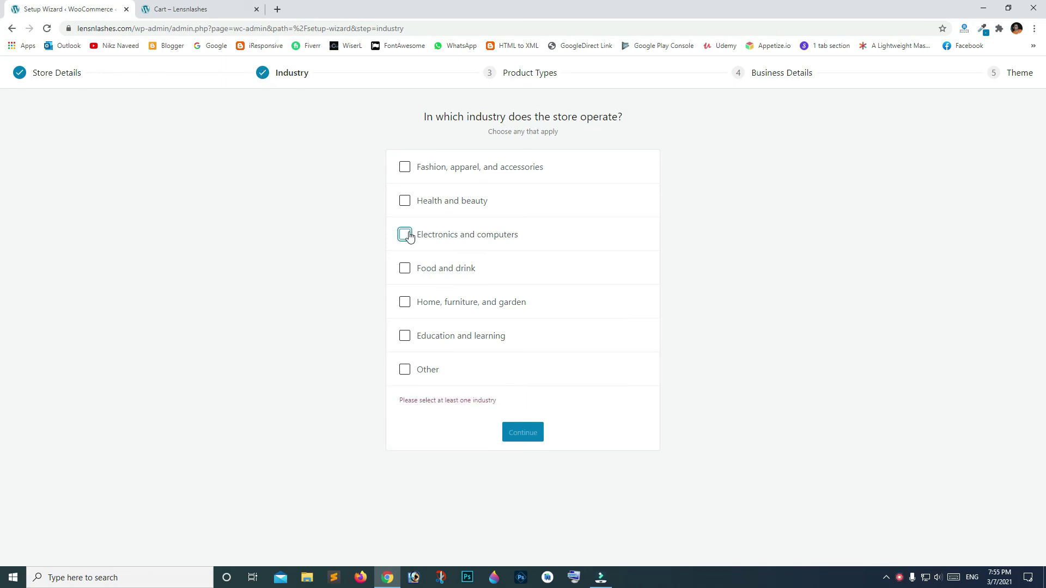
click(405, 235)
click(527, 410)
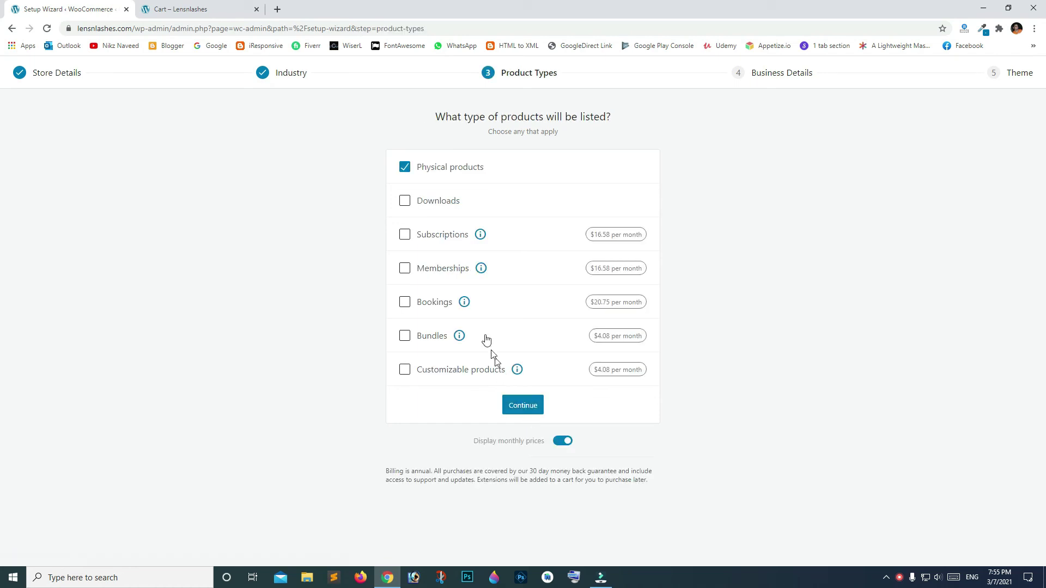
click(526, 412)
Step: Submit the business details with no products yet and no selling elsewhere, turning off the Facebook, Mailchimp, Creative Mail and Google Ads extensions
click(502, 209)
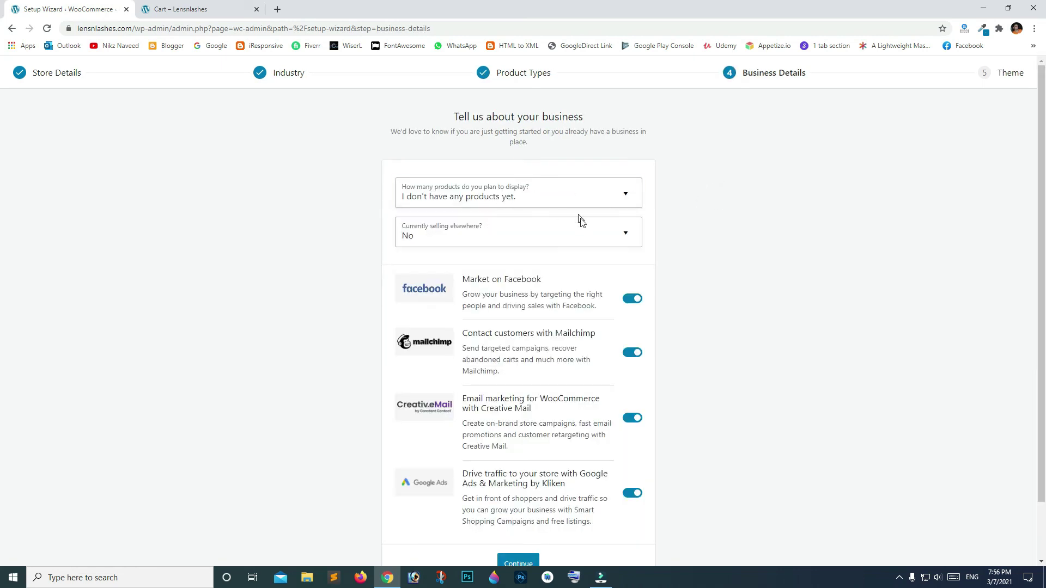
scroll(843, 234, down, 1)
scroll(812, 234, up, 1)
click(629, 301)
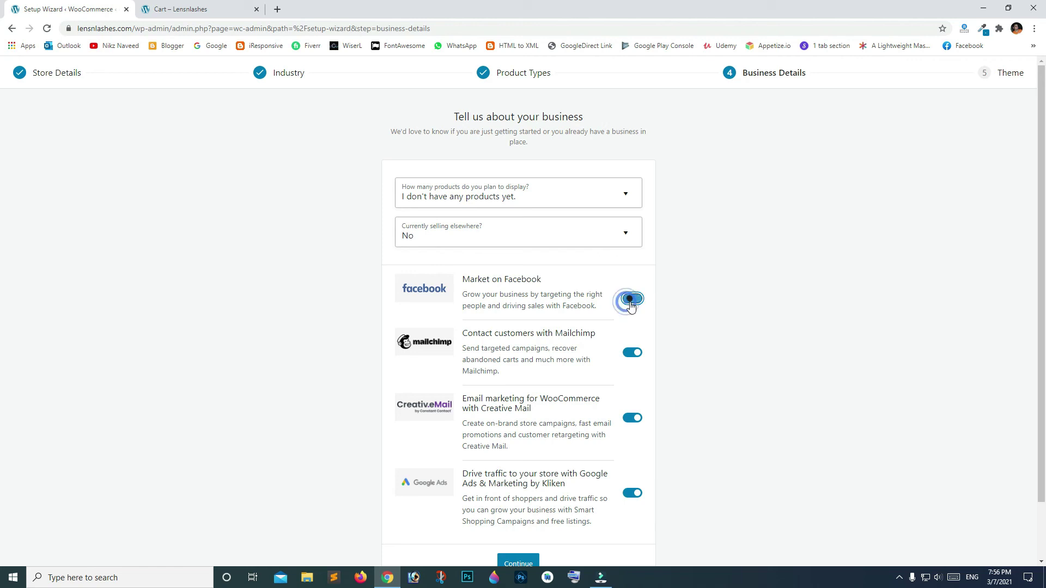
click(632, 353)
click(634, 419)
click(631, 492)
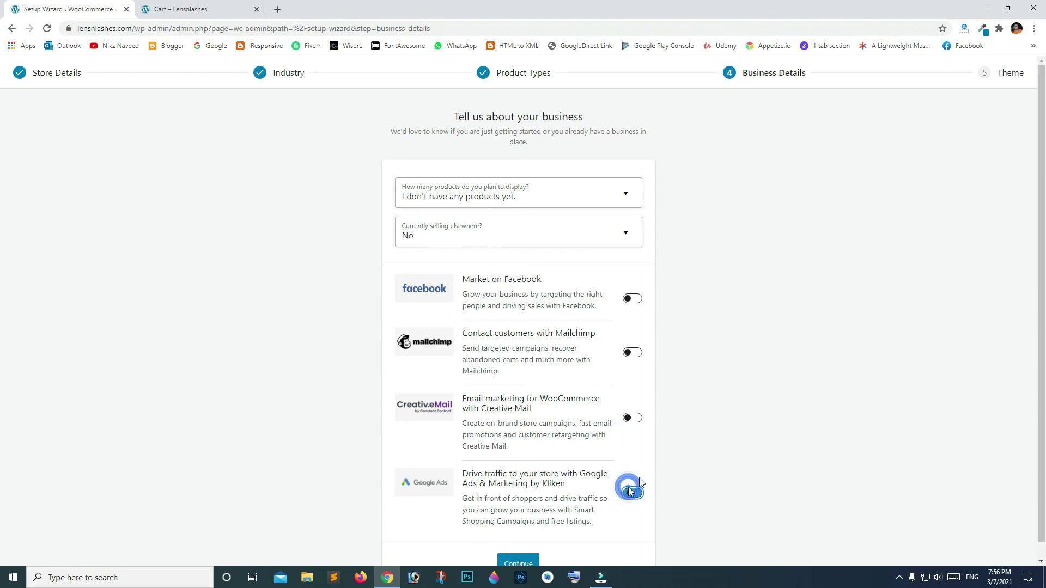
scroll(713, 385, down, 1)
click(532, 547)
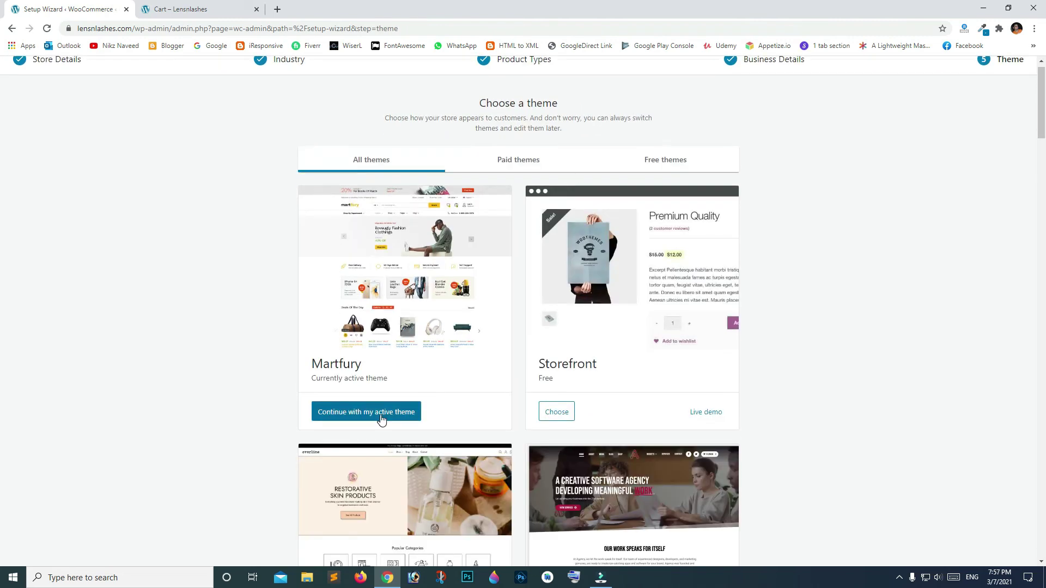
Step: Continue with the active Martfury theme, decline the Jetpack and WooCommerce Shipping & Tax offer, and dismiss the welcome dialog
click(384, 413)
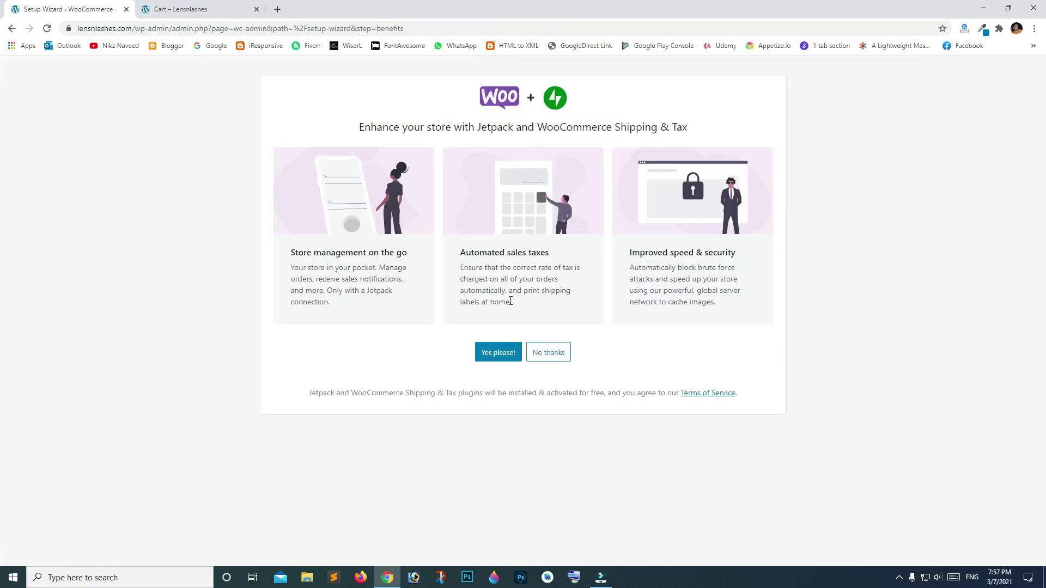
click(549, 353)
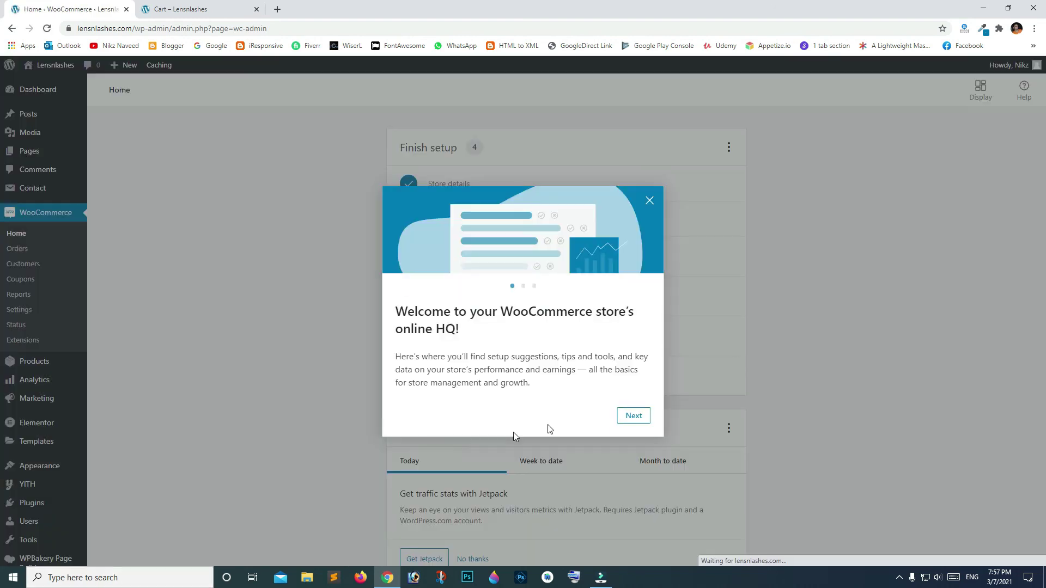
click(650, 201)
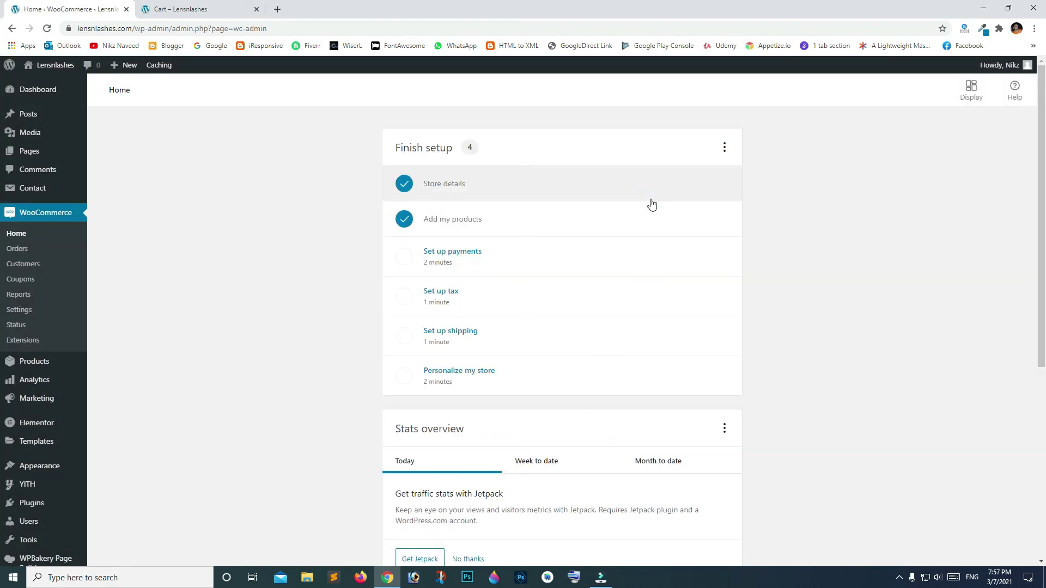
Step: Set up the store's payments by enabling Cash on delivery and setting up PayPal Checkout
click(513, 251)
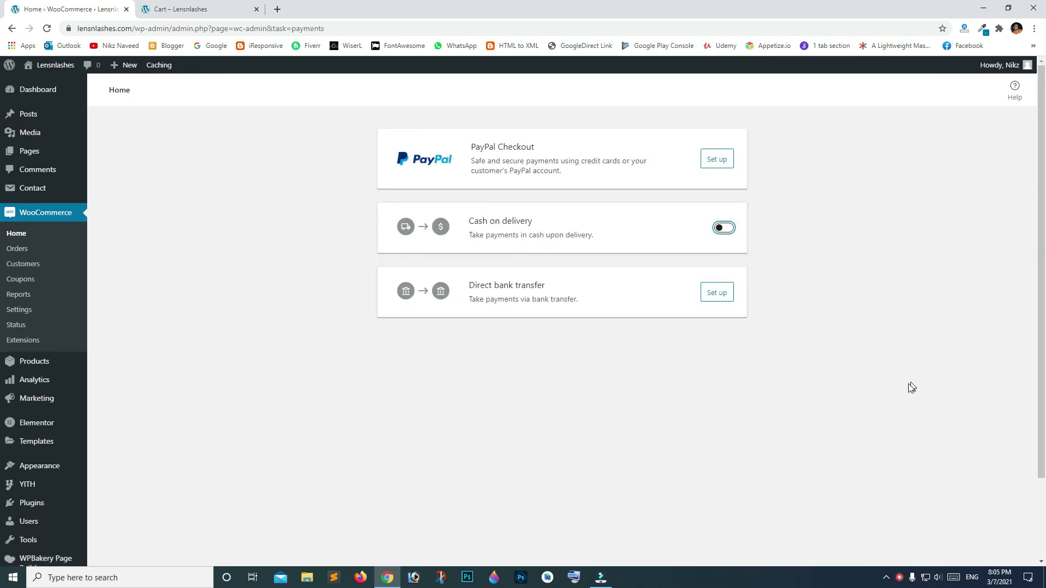
click(729, 231)
click(724, 163)
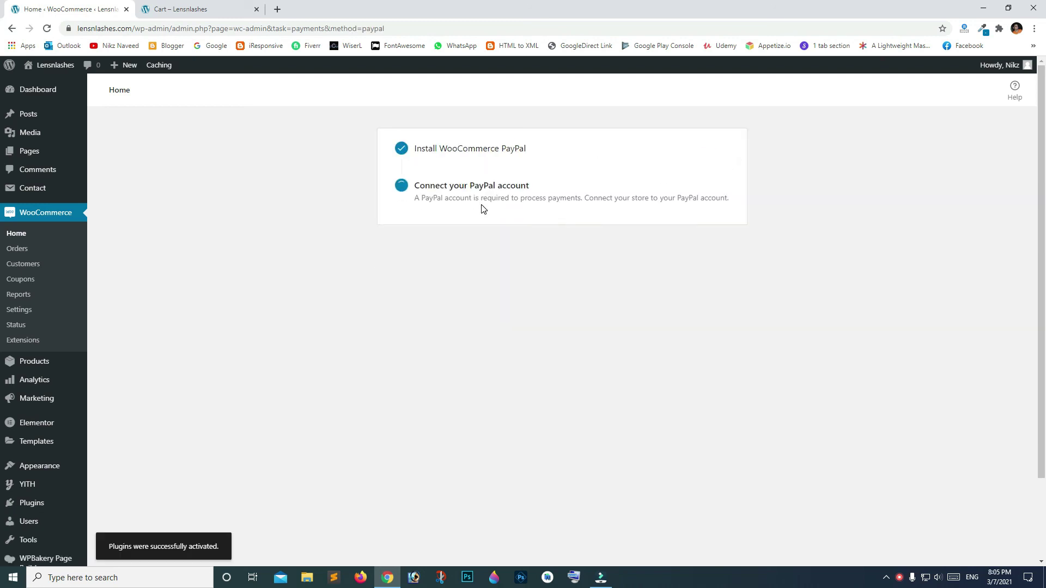
click(433, 230)
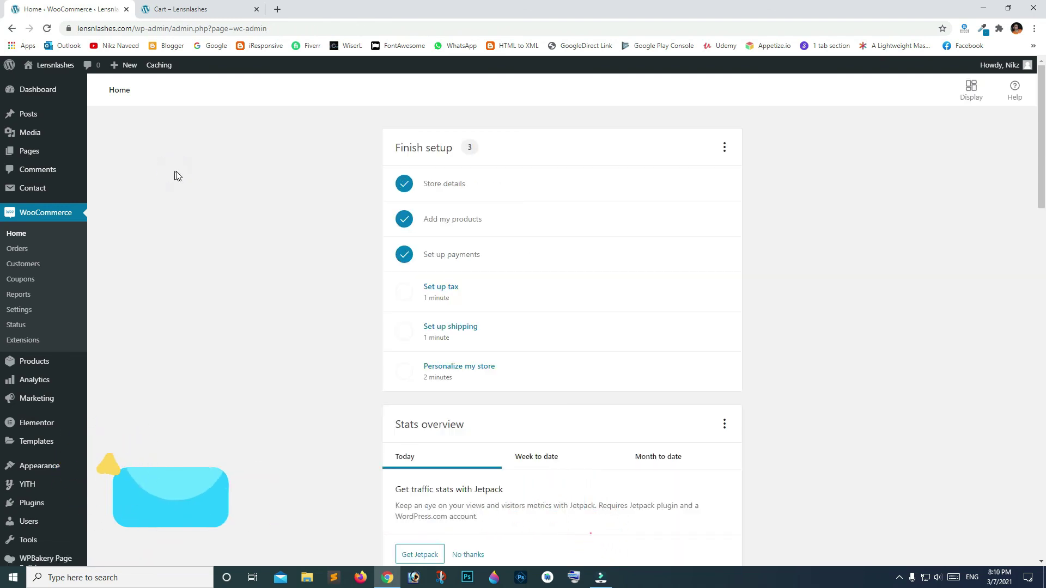
Step: Switch to the store's cart, proceed to the checkout page and examine the billing form and the PayPal and Cash on delivery options
click(224, 10)
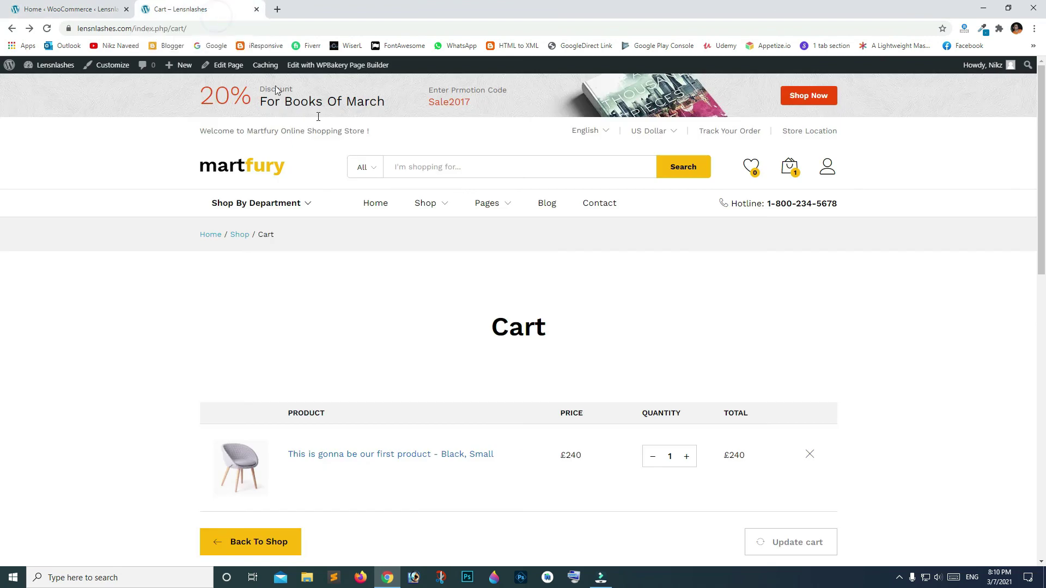
scroll(475, 215, down, 5)
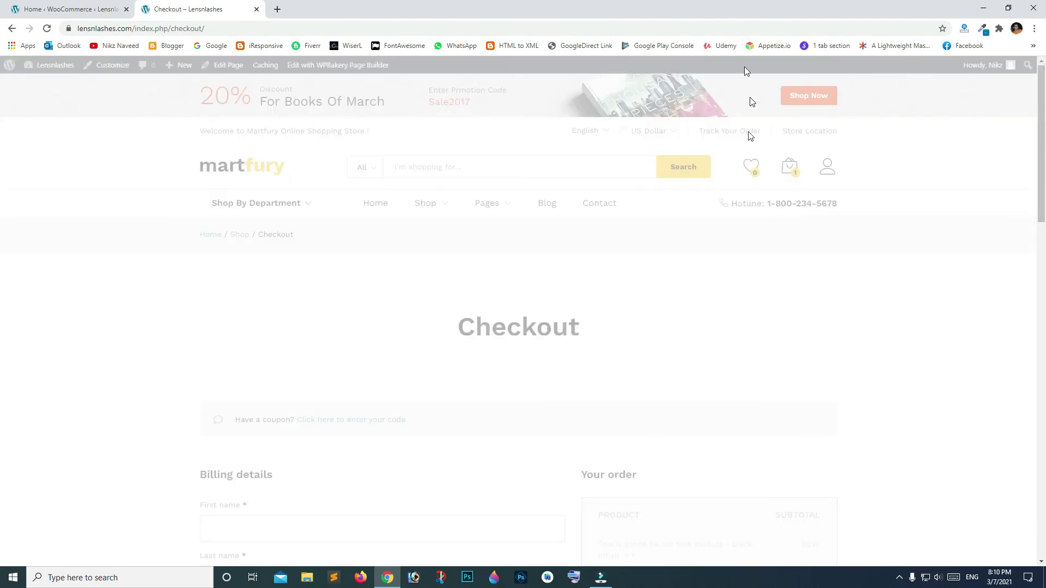
scroll(610, 199, down, 4)
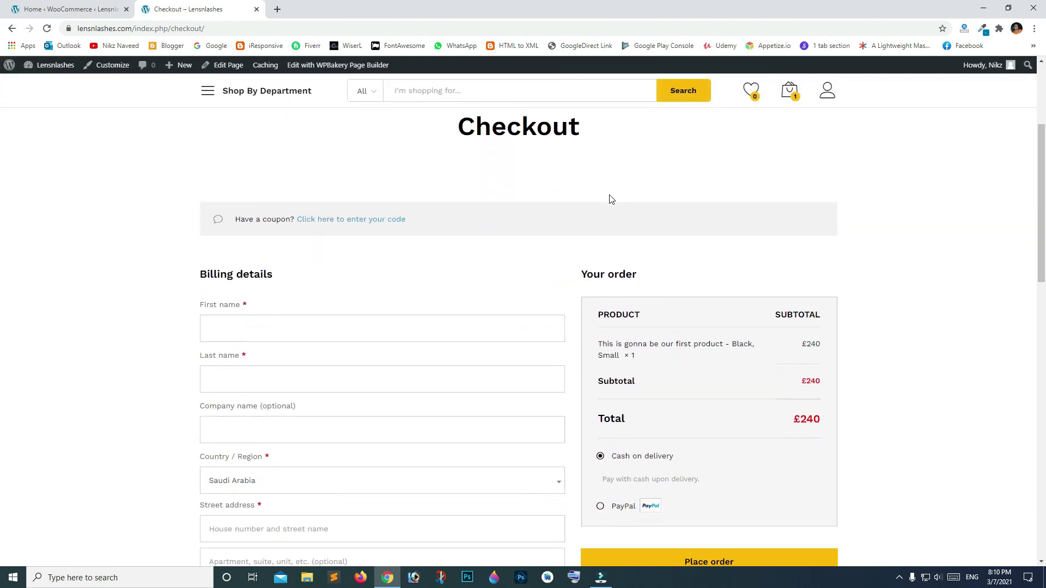
scroll(763, 212, down, 1)
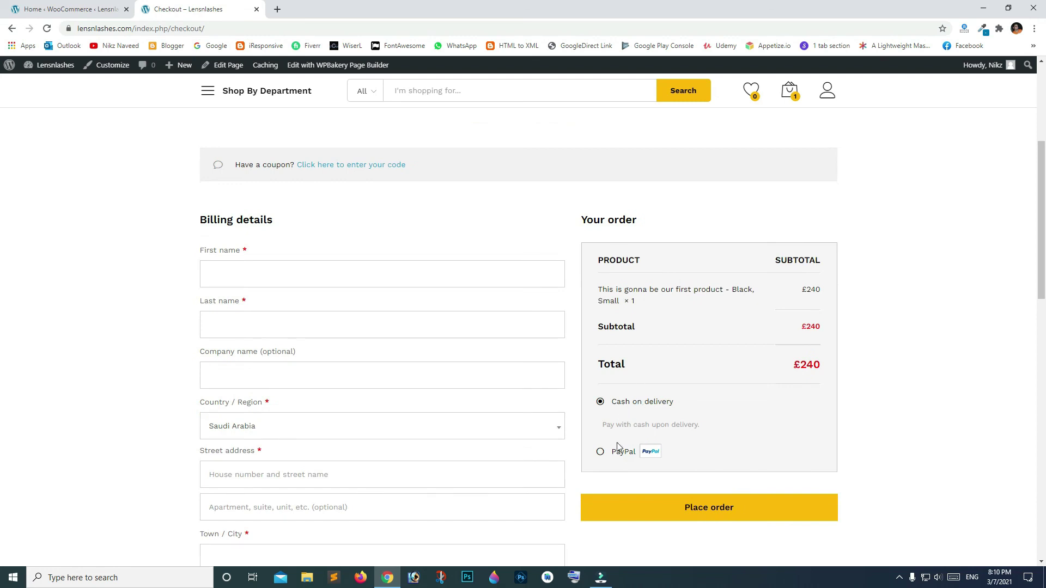
click(601, 453)
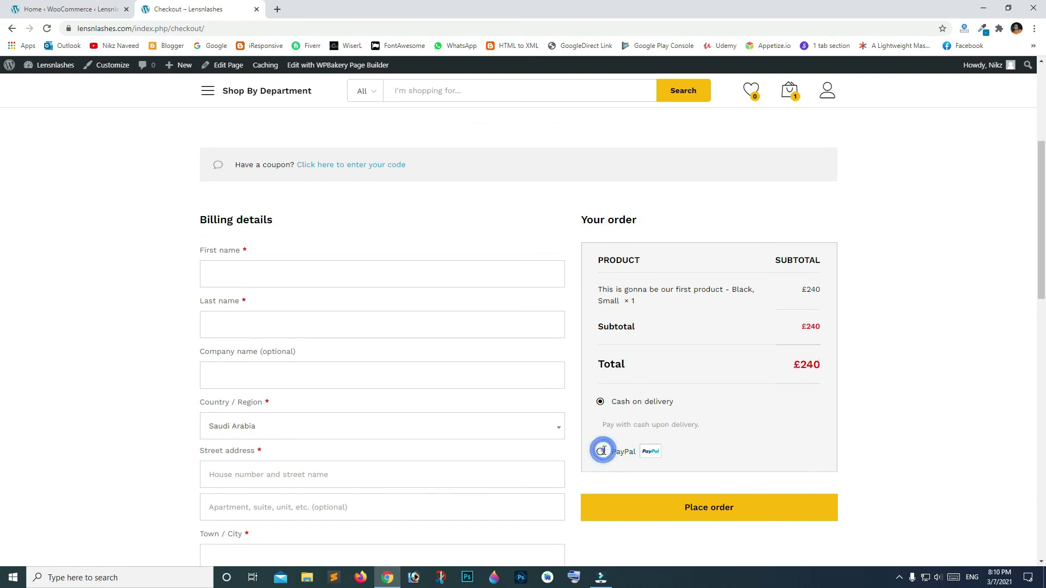
click(601, 402)
scroll(713, 333, down, 1)
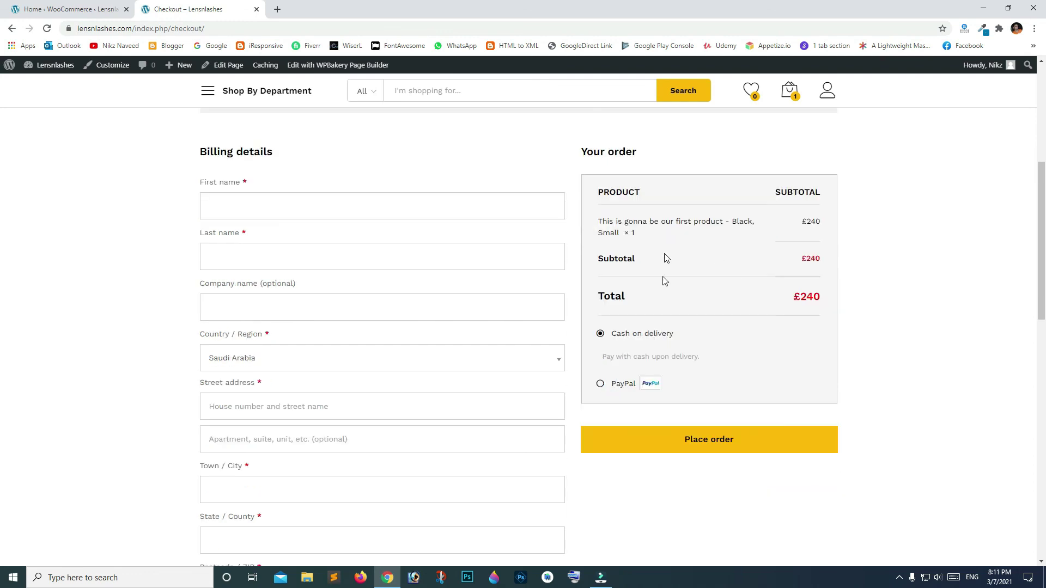
scroll(651, 240, down, 2)
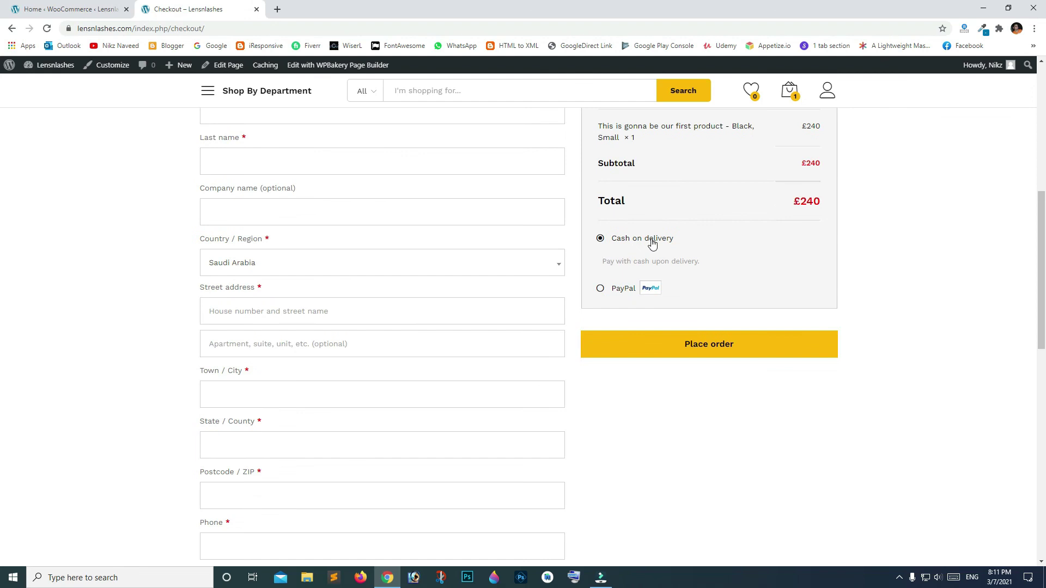
scroll(656, 253, up, 6)
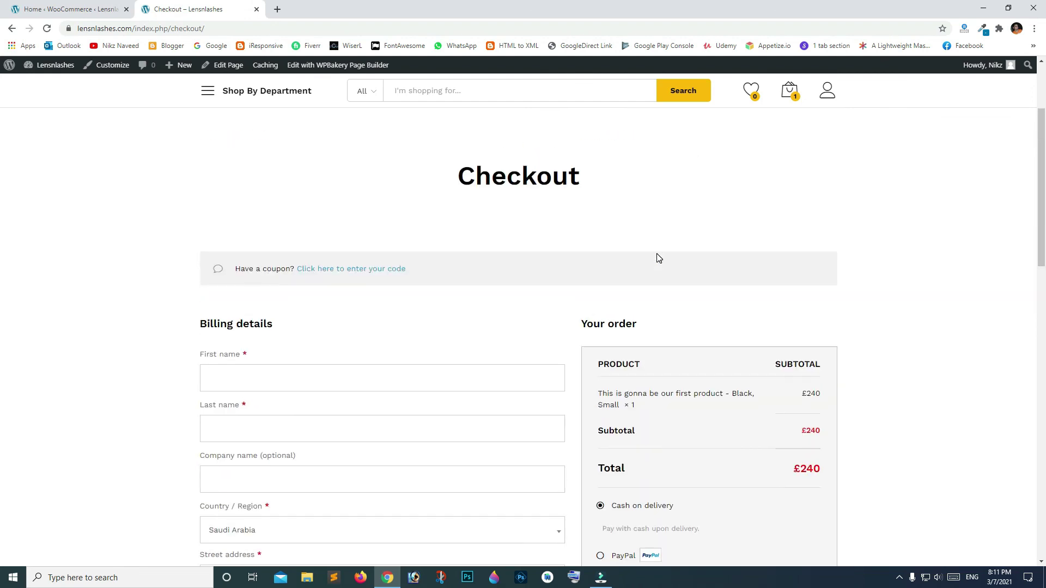
scroll(659, 258, up, 1)
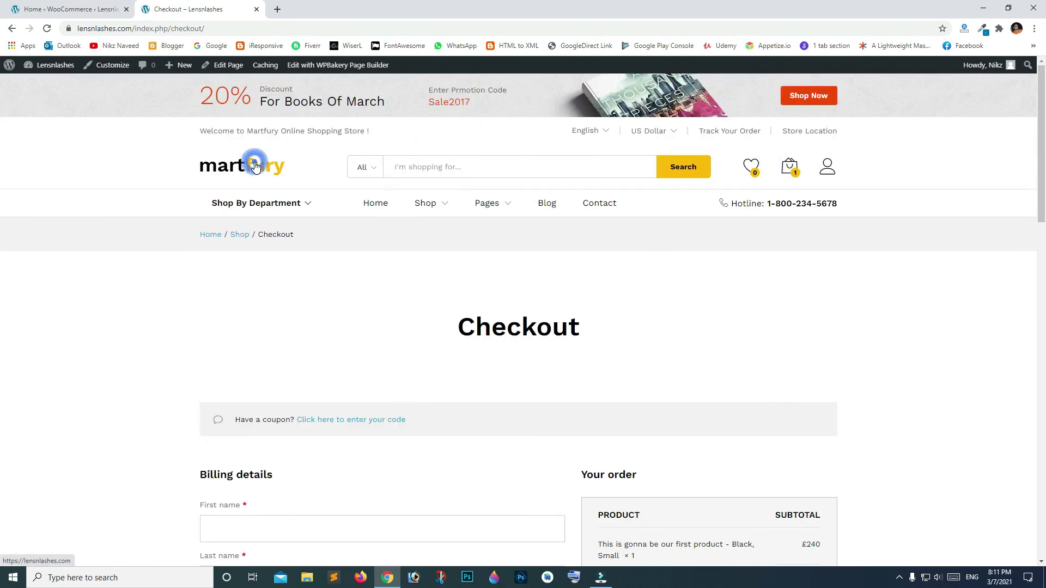
Step: Go to the store's home page, look through its product sections and open the page for editing in Elementor
click(255, 166)
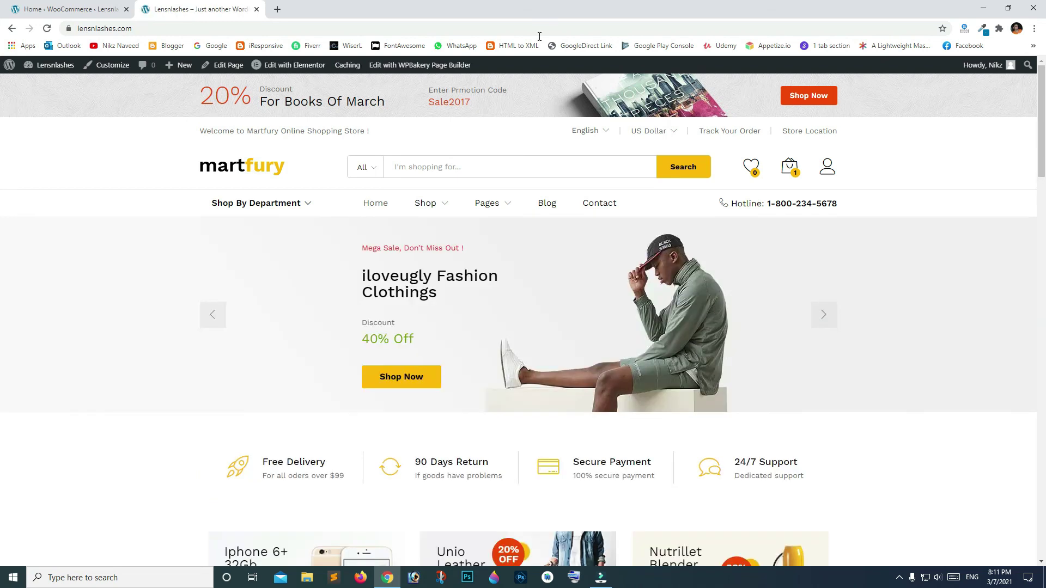
scroll(872, 226, down, 4)
scroll(874, 226, down, 5)
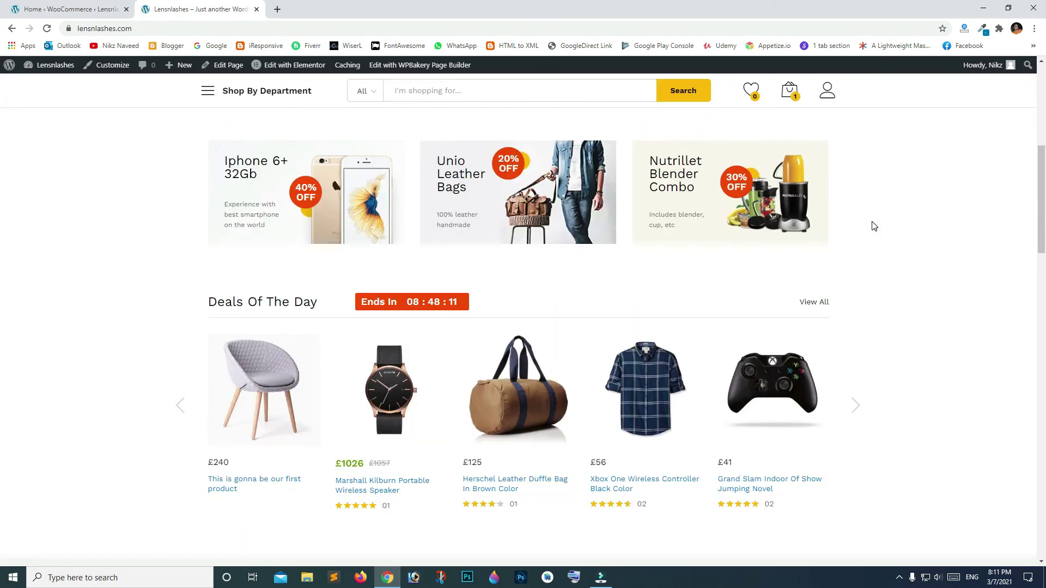
scroll(874, 226, down, 5)
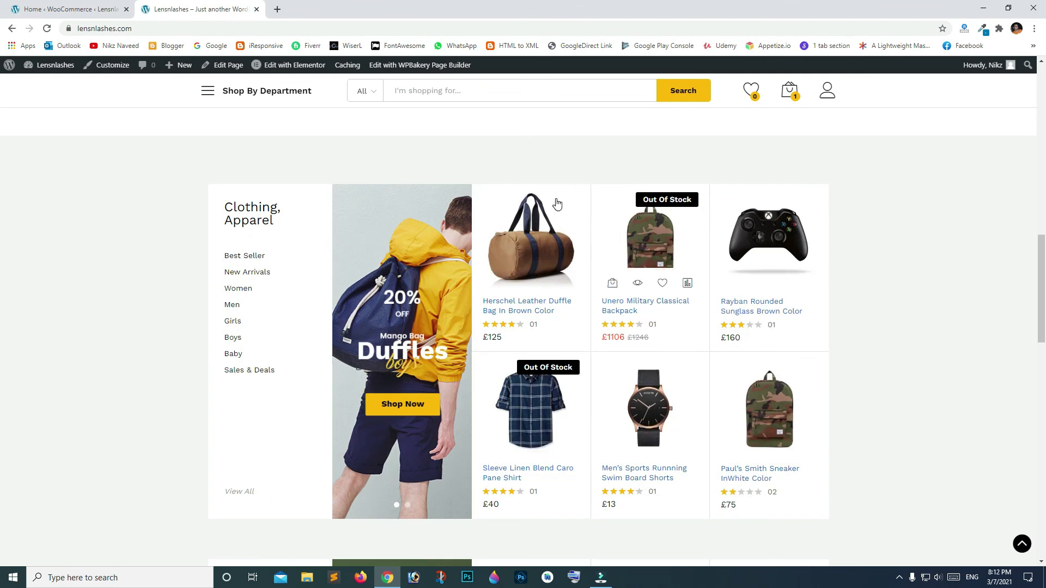
scroll(556, 207, down, 4)
scroll(466, 389, down, 3)
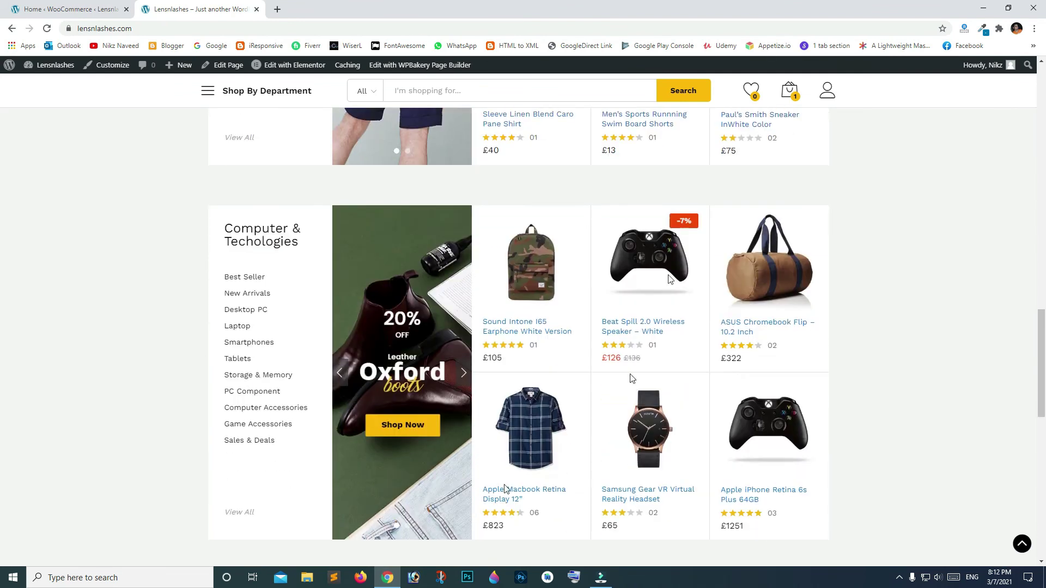
click(285, 67)
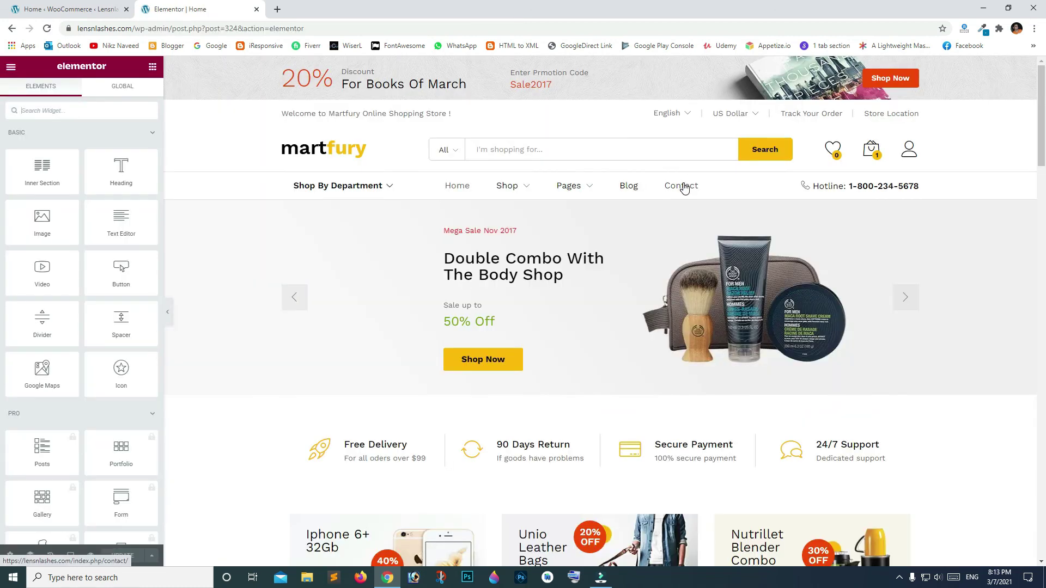
Step: Delete the Computer & Techologies products widget and the spacer widget below the Clothing, Apparel products
scroll(764, 222, down, 15)
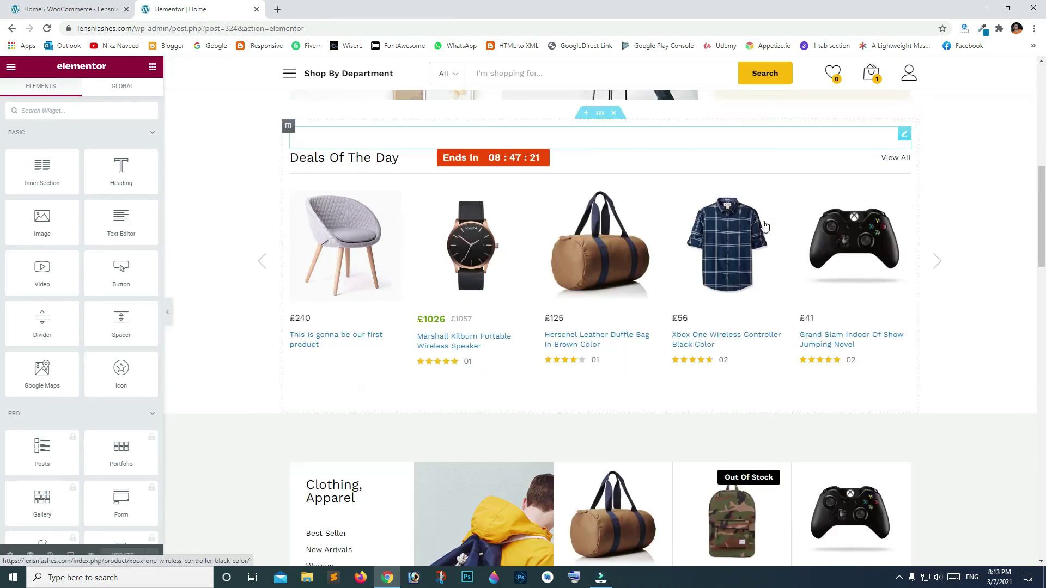
scroll(764, 226, down, 4)
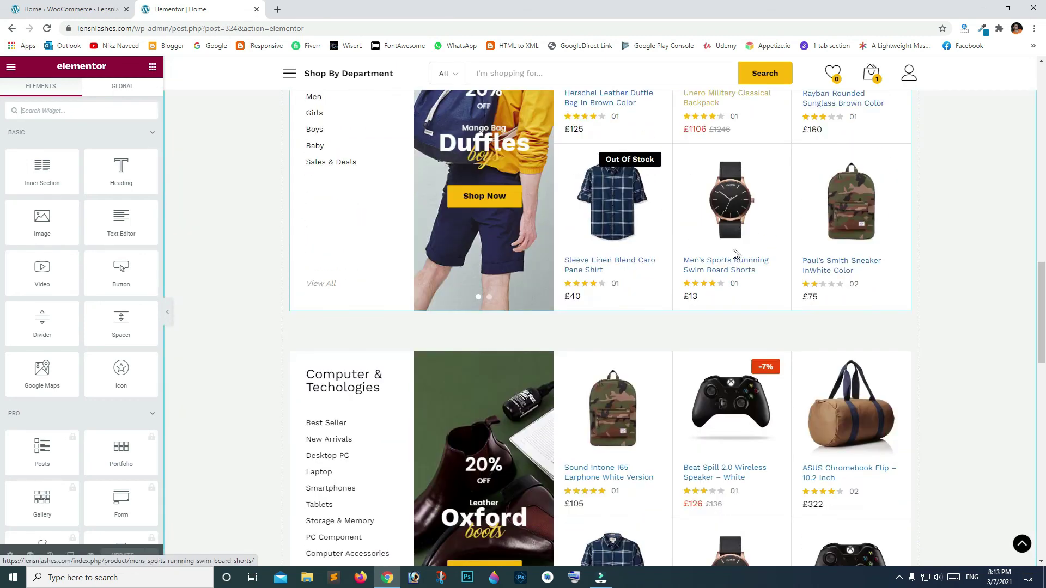
scroll(671, 289, down, 2)
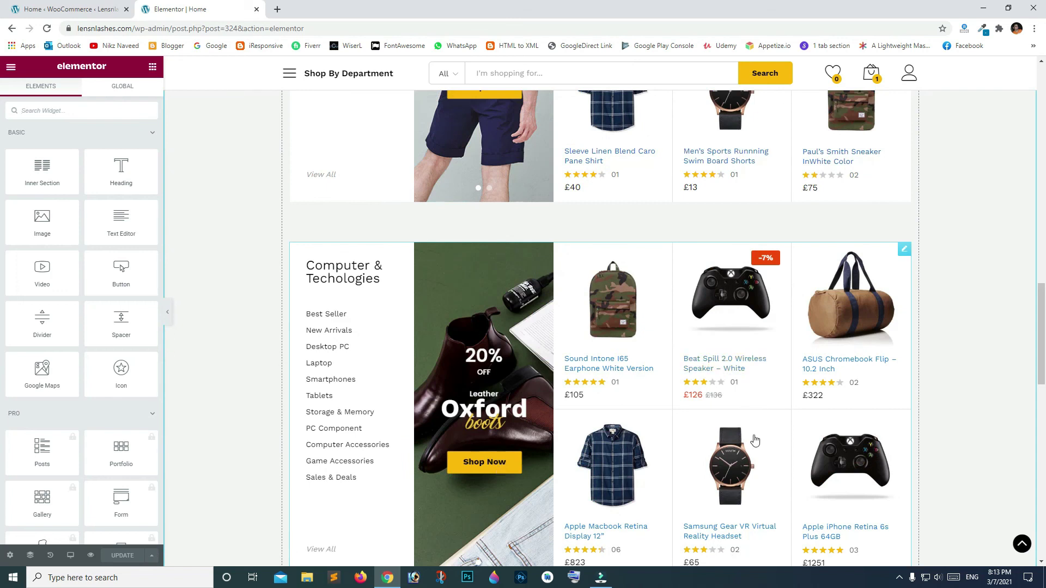
right_click(906, 258)
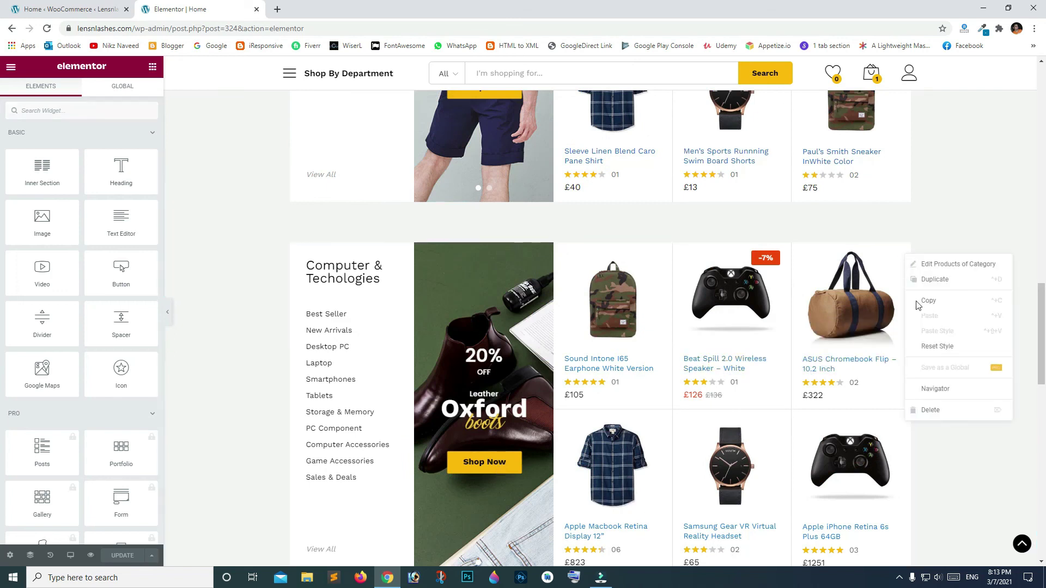
click(930, 410)
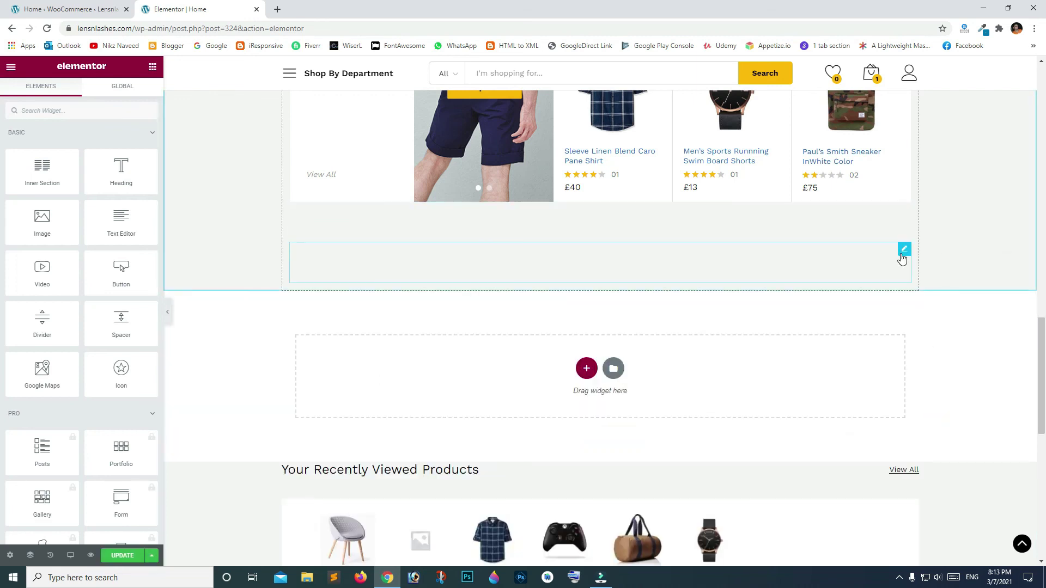
right_click(905, 250)
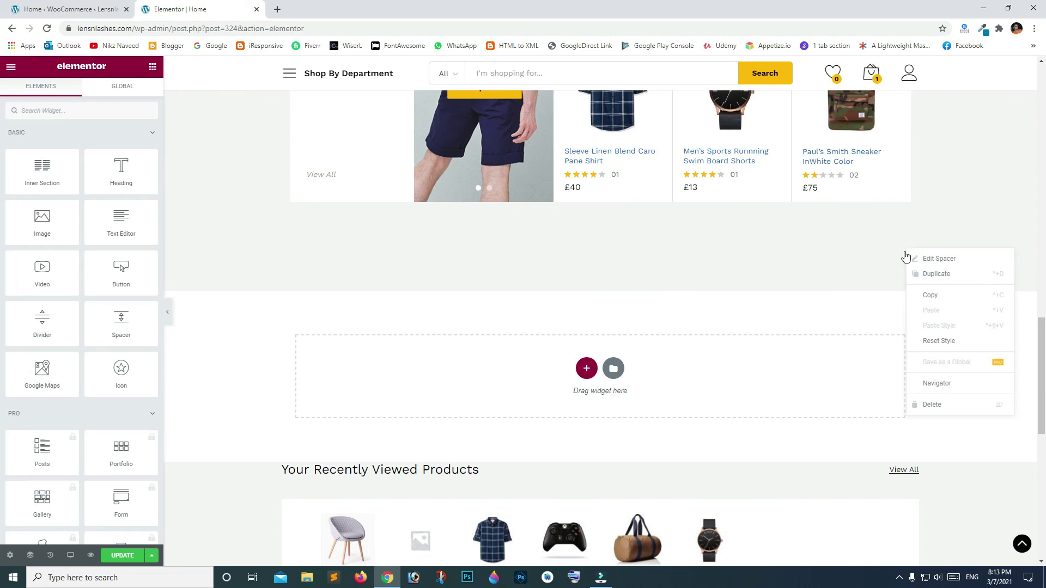
click(949, 403)
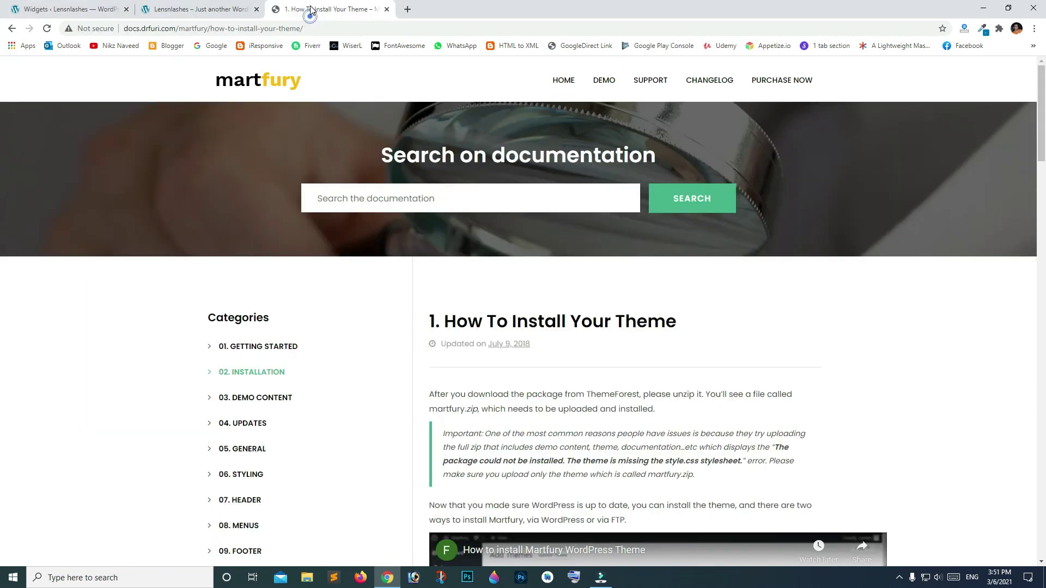
Step: Look through the Martfury documentation article on installing the theme and its list of categories
scroll(498, 157, down, 2)
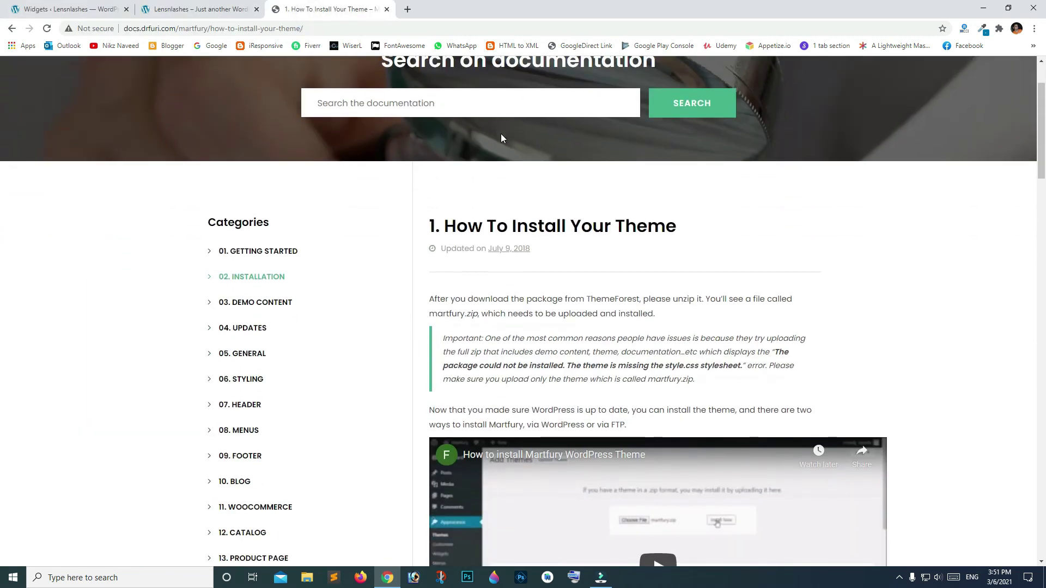
scroll(484, 180, down, 1)
scroll(465, 190, down, 1)
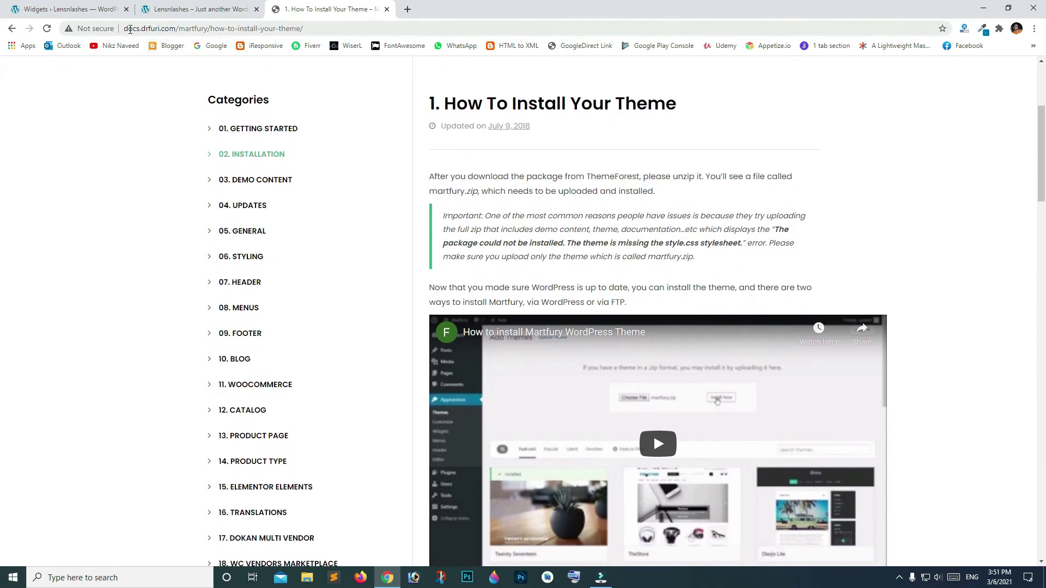
scroll(288, 58, down, 1)
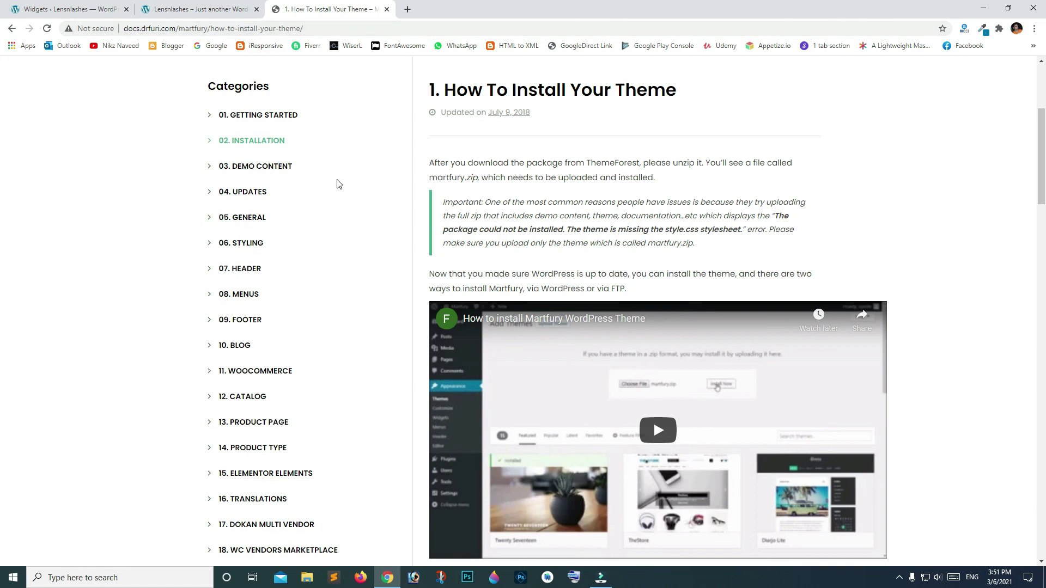
scroll(338, 182, down, 1)
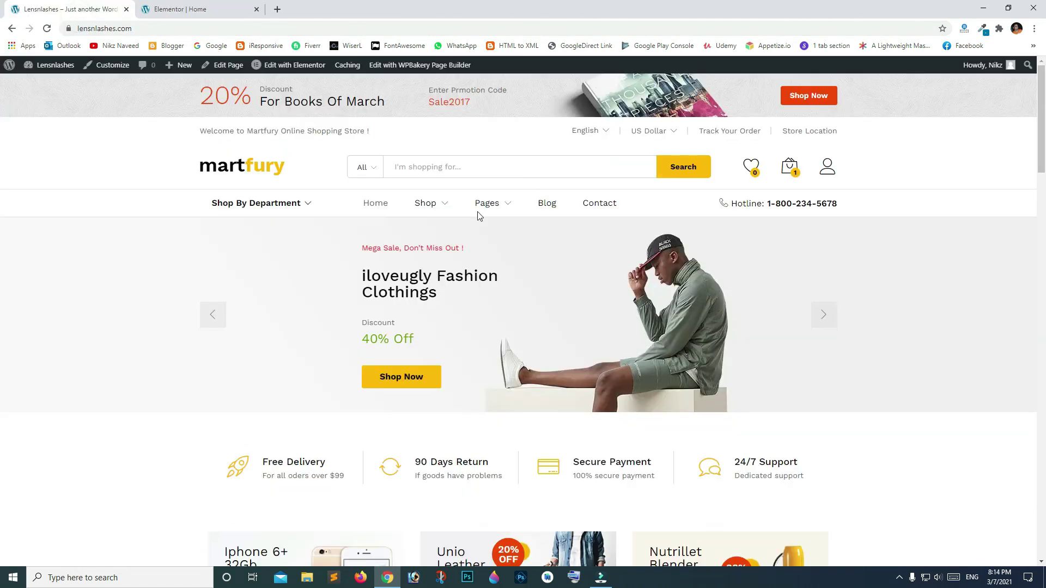
Step: Look through the store home page's Shop and Pages submenus, promotional banners and Deals Of The Day products
mouse_move(430, 203)
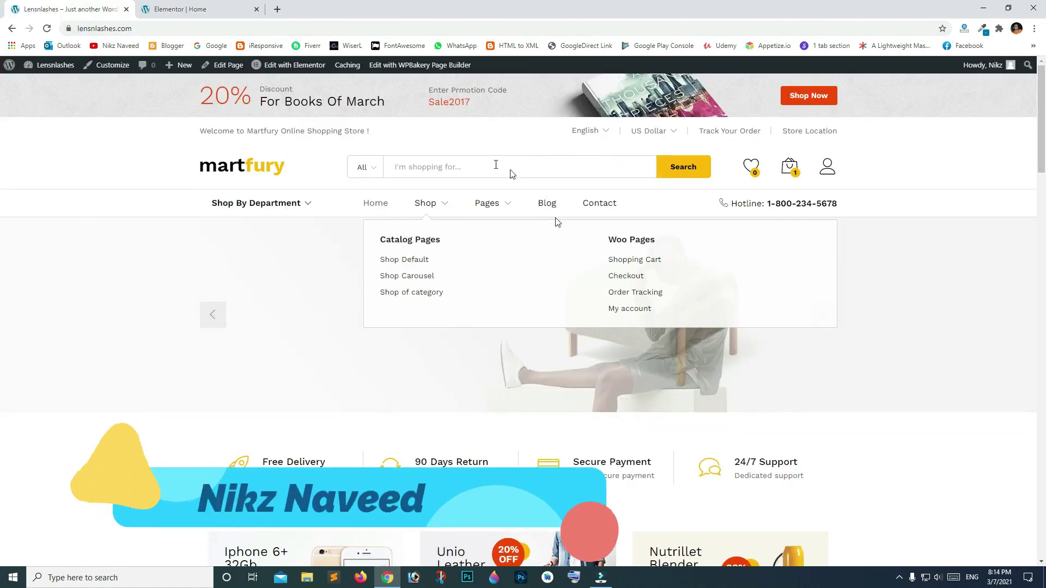
mouse_move(479, 205)
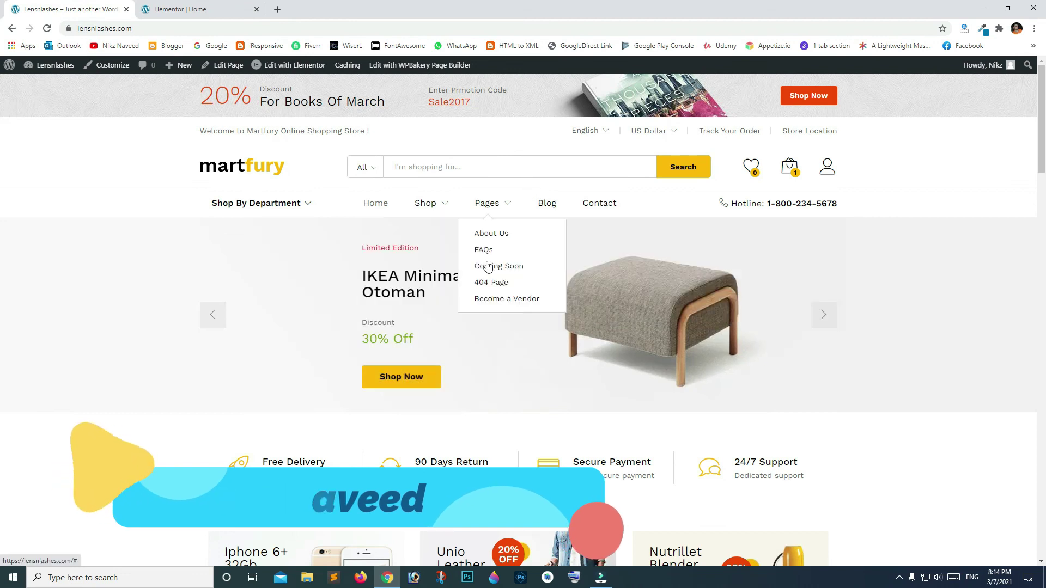
scroll(363, 307, down, 3)
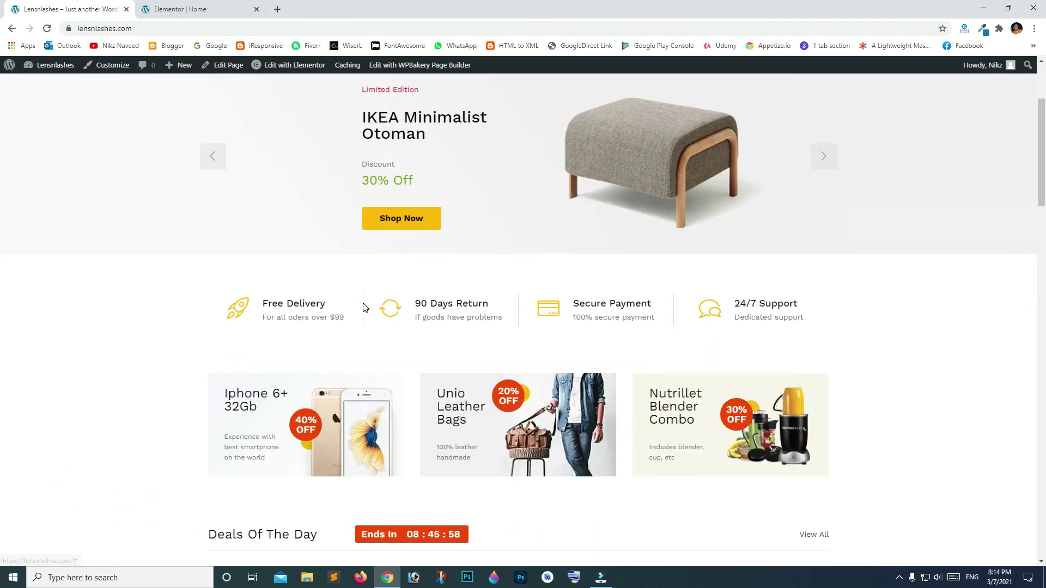
scroll(363, 307, down, 3)
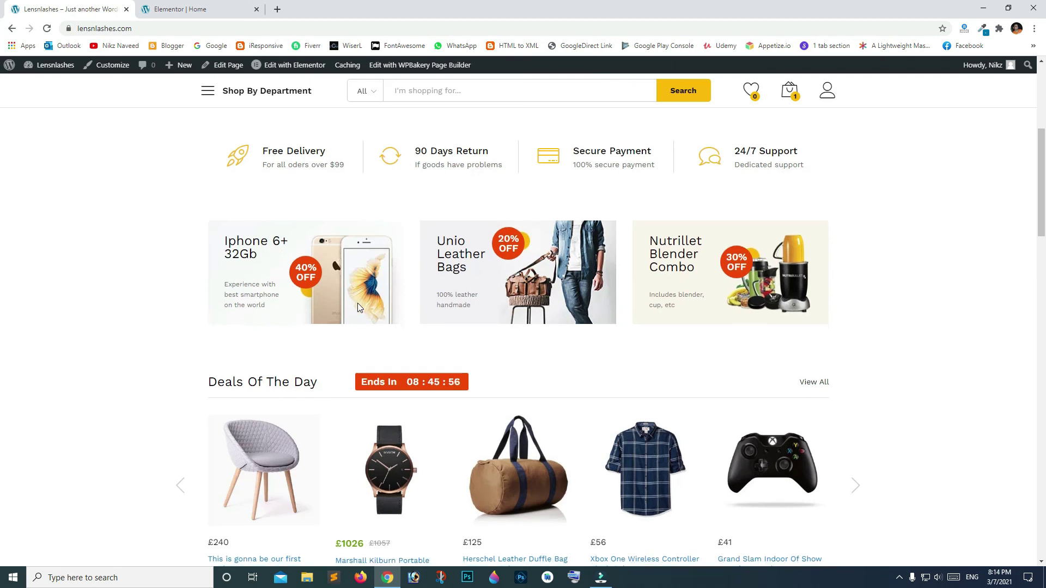
scroll(357, 306, down, 1)
scroll(360, 308, down, 2)
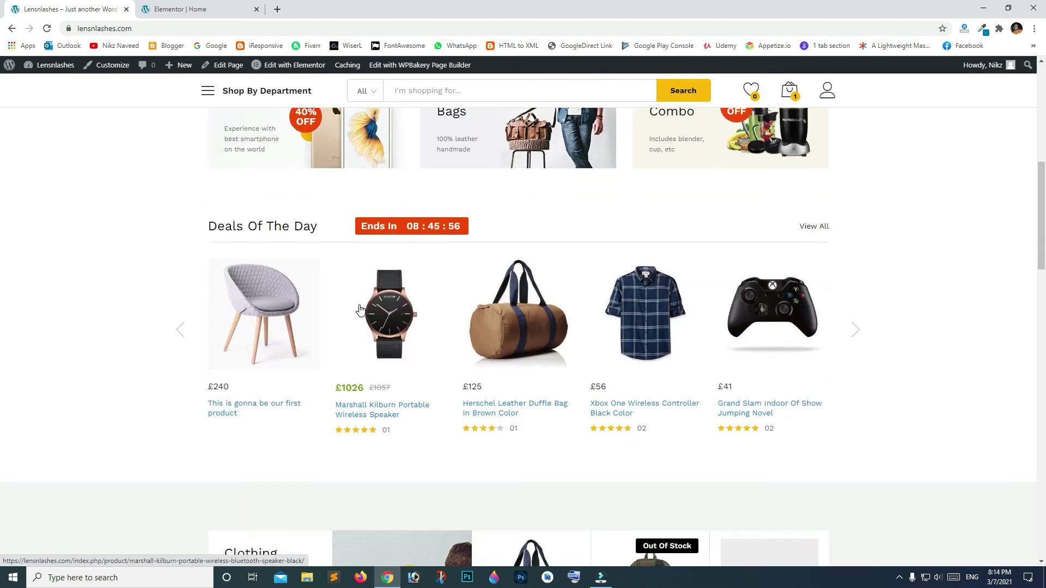